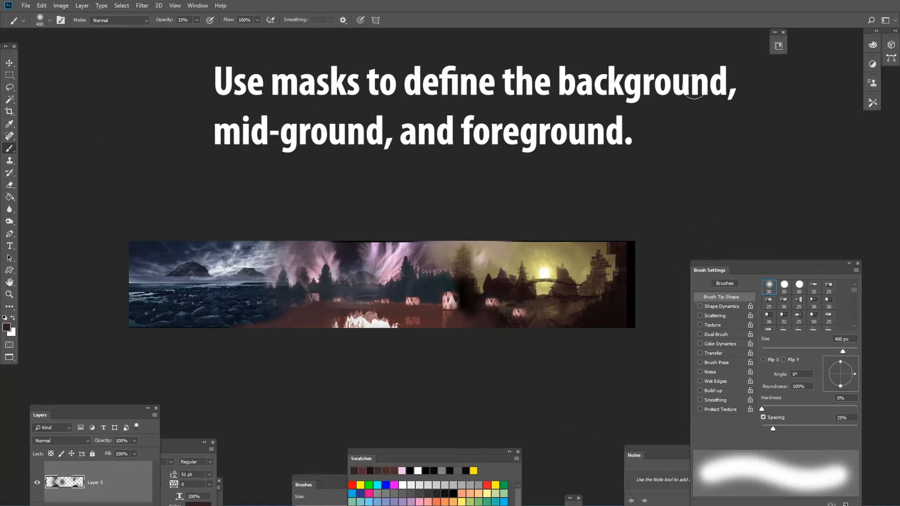
Step: Convert the locked Background at the bottom of the layer stack into a regular editable layer, keeping the default settings
mouse_move(746, 265)
left_mouse_down()
mouse_move(731, 143)
mouse_move(717, 119)
left_mouse_up()
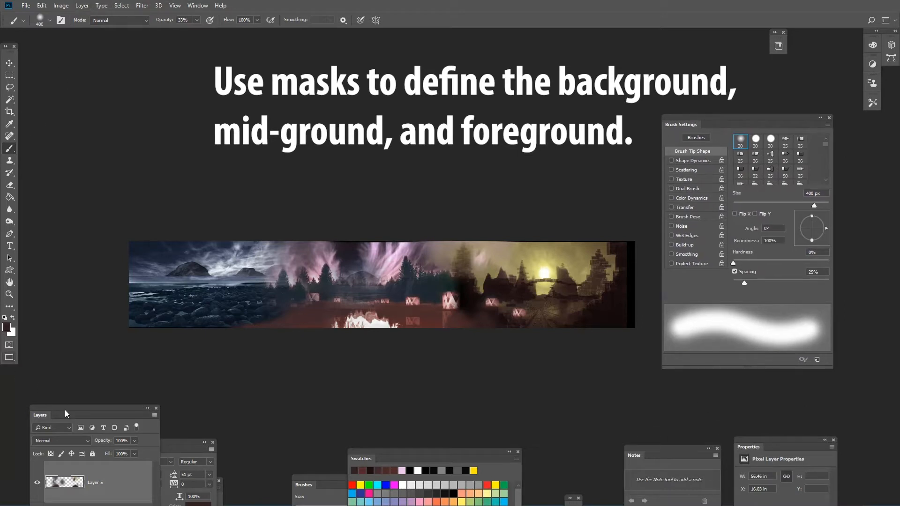
left_click_drag(76, 414, 94, 125)
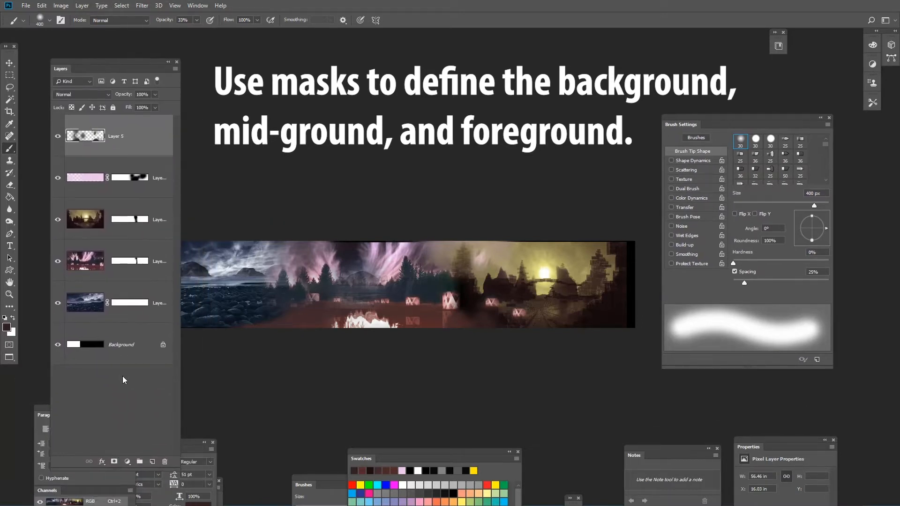
left_click(134, 358)
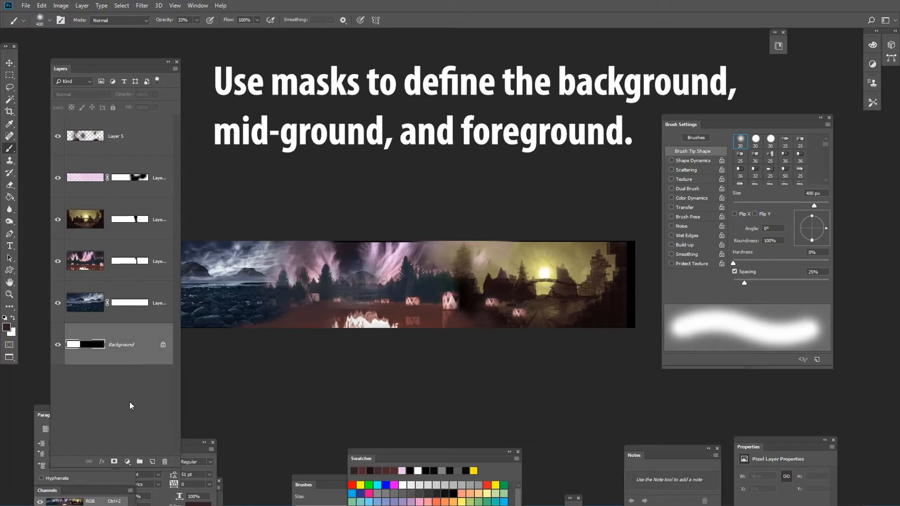
left_click(119, 150)
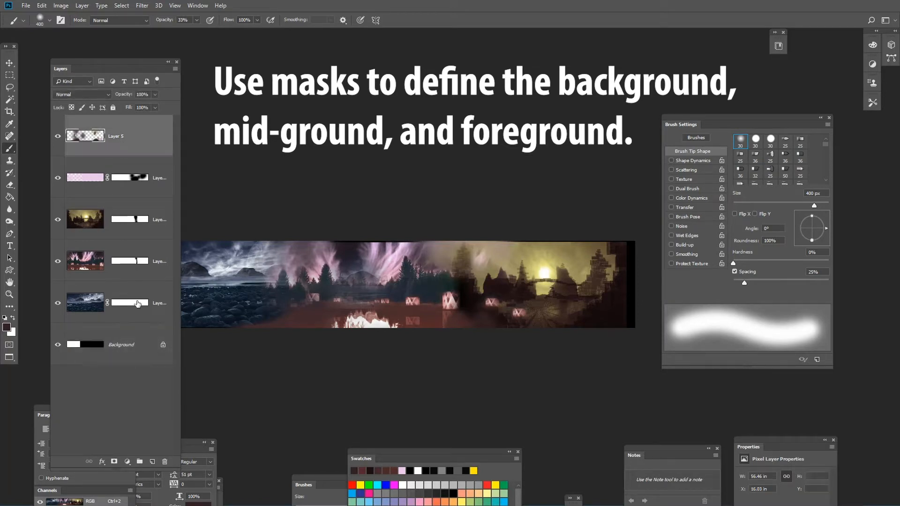
left_click(128, 331)
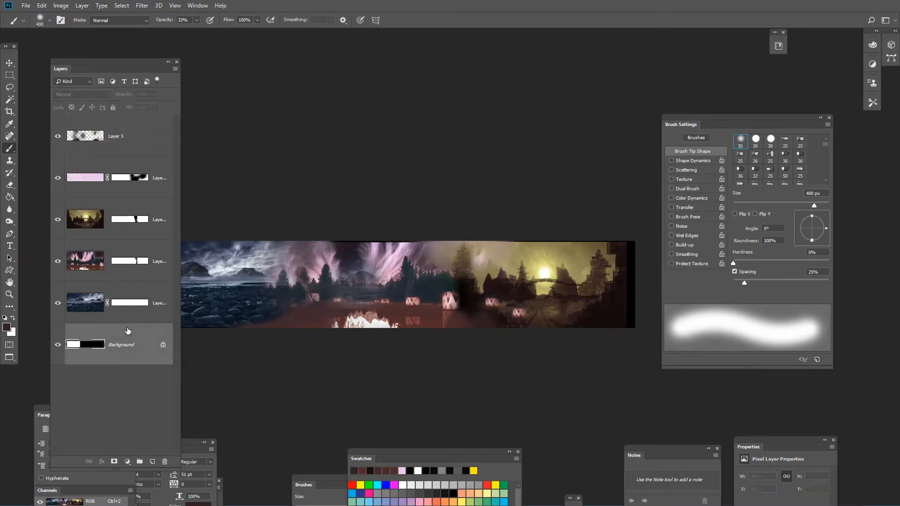
double_click(127, 346)
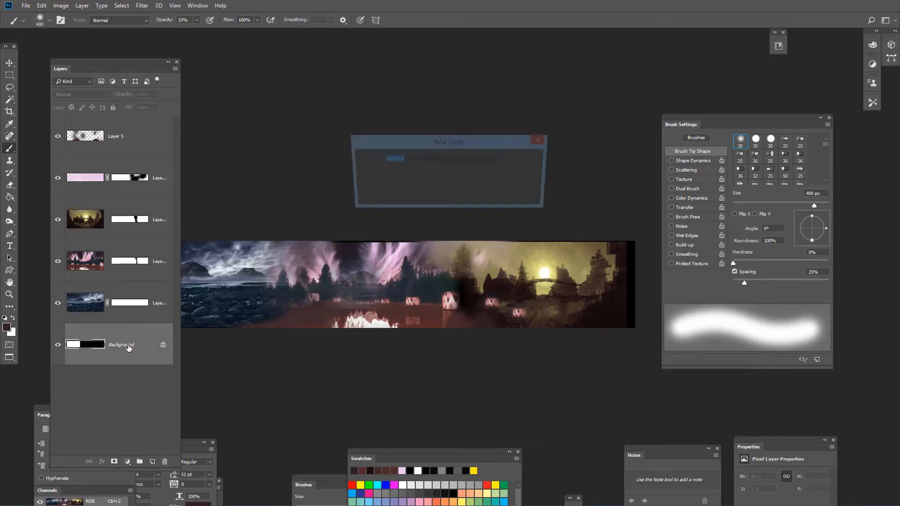
left_click(536, 160)
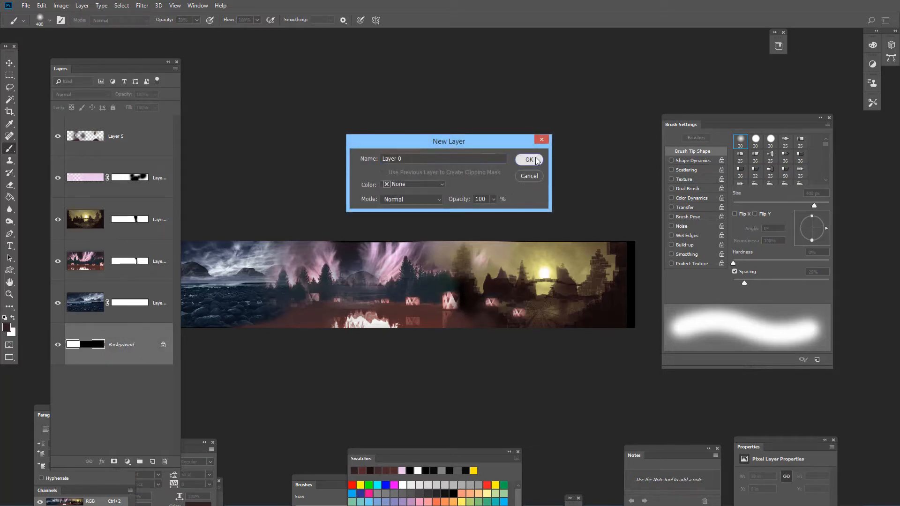
Step: Group all layers from Layer 5 down to Layer 0 and toggle the new group's visibility off and on
left_click(132, 131)
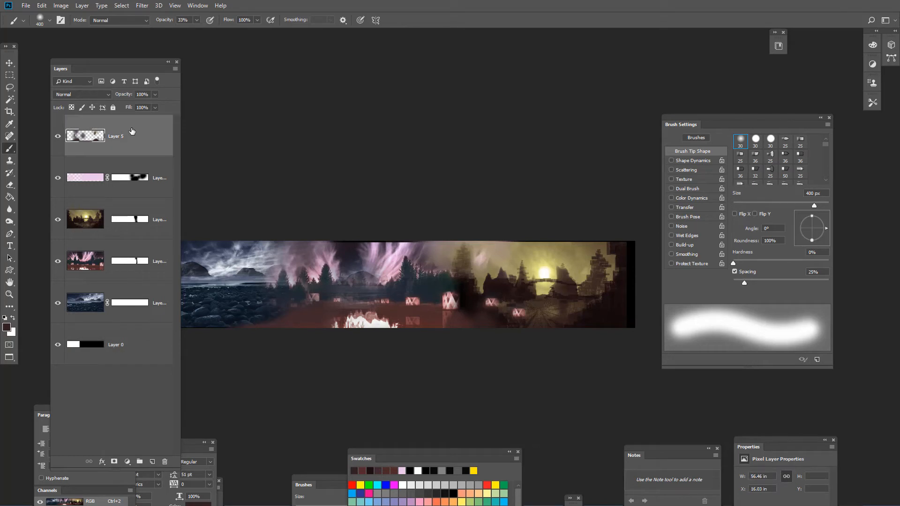
left_click(138, 359, "shift")
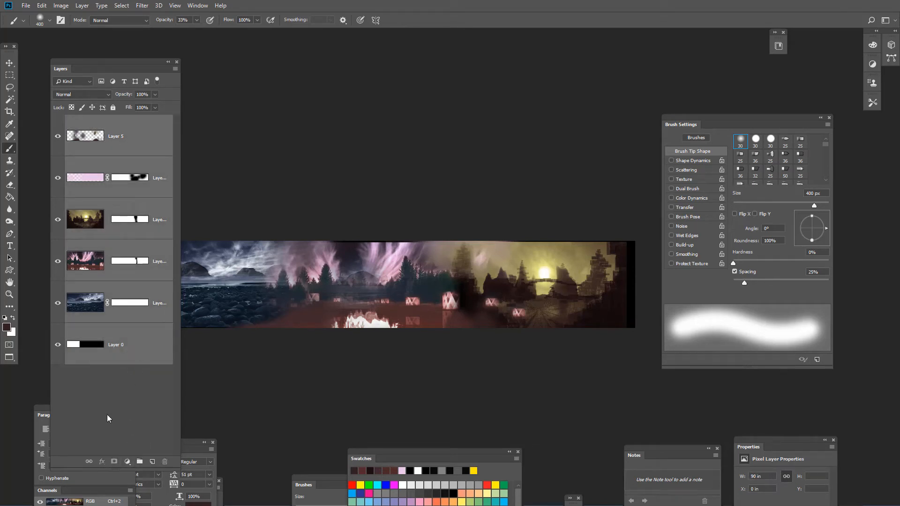
left_click(138, 461)
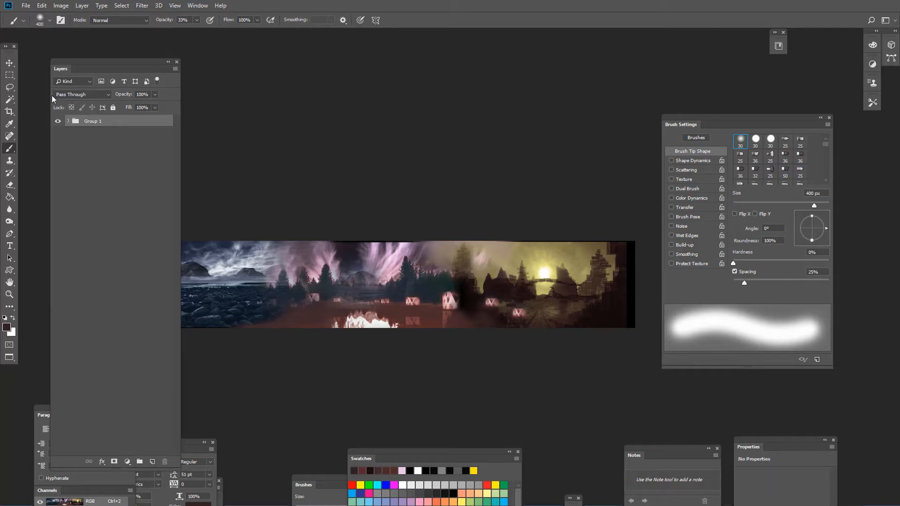
left_click(58, 121)
left_click(58, 121)
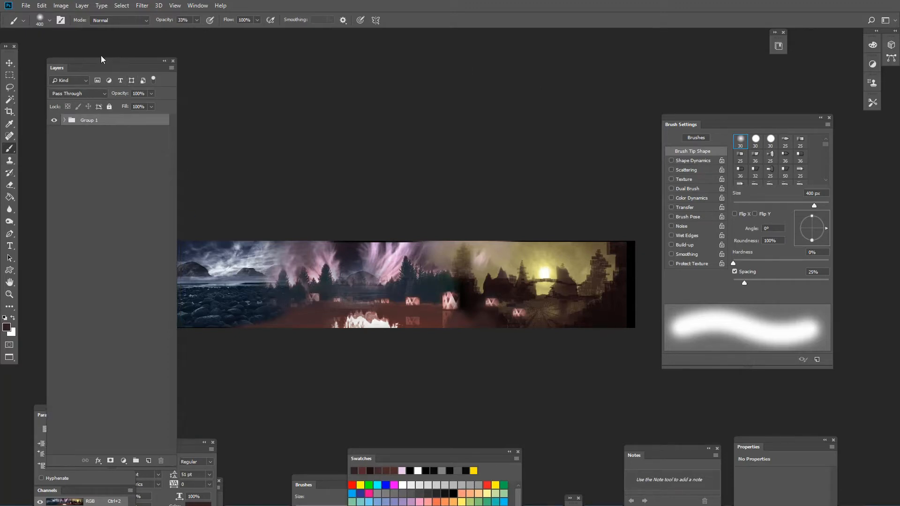
Step: Add a white layer mask to Group 1
left_click_drag(100, 59, 488, 58)
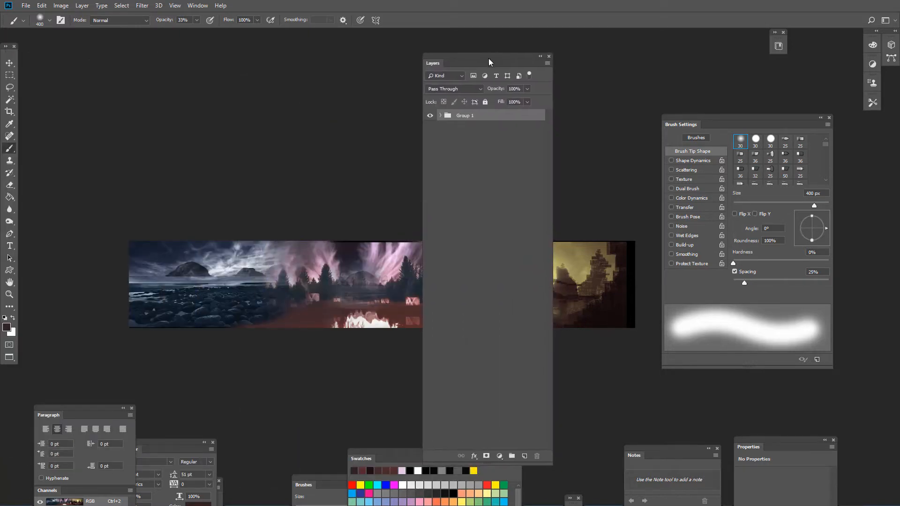
left_click(486, 455)
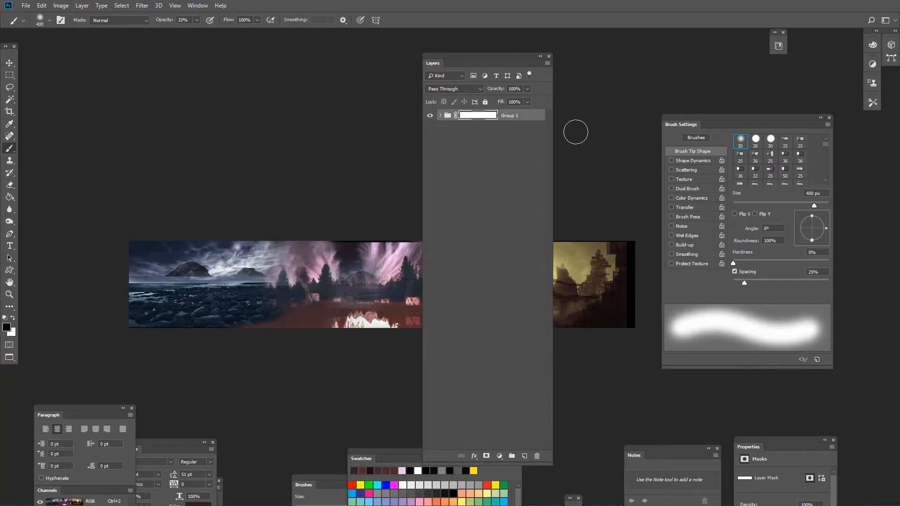
left_click_drag(483, 59, 505, 419)
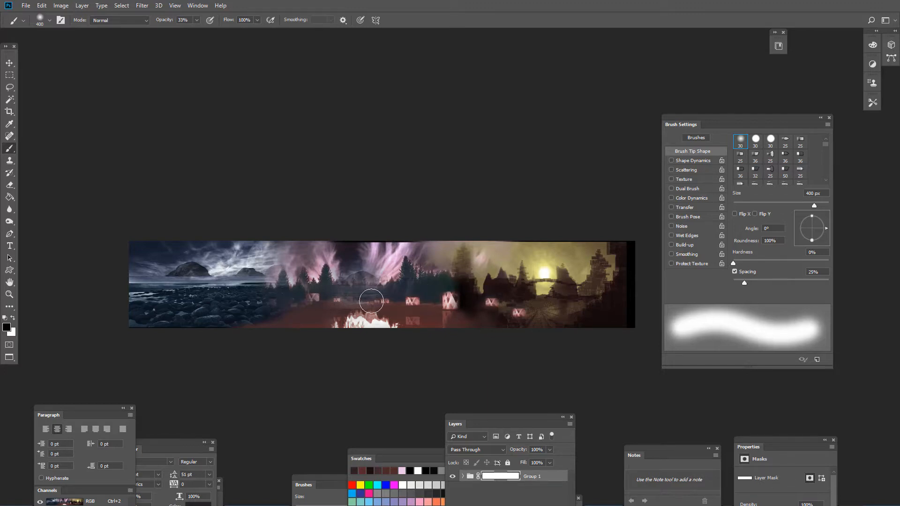
Step: Paint black on the group mask over the base of the pine just left of the purple lake's hill, using a 175 px soft brush
left_click(341, 291, "ctrl")
left_click(340, 291, "ctrl")
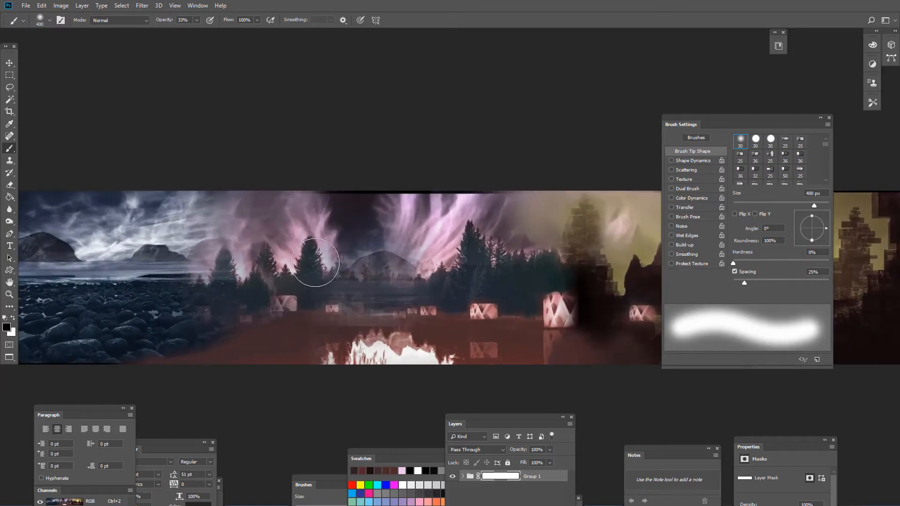
key("bracketleft")
key("bracketleft")
key("bracketleft")
key("bracketleft")
mouse_move(527, 417)
left_mouse_down()
mouse_move(661, 170)
mouse_move(665, 126)
left_mouse_up()
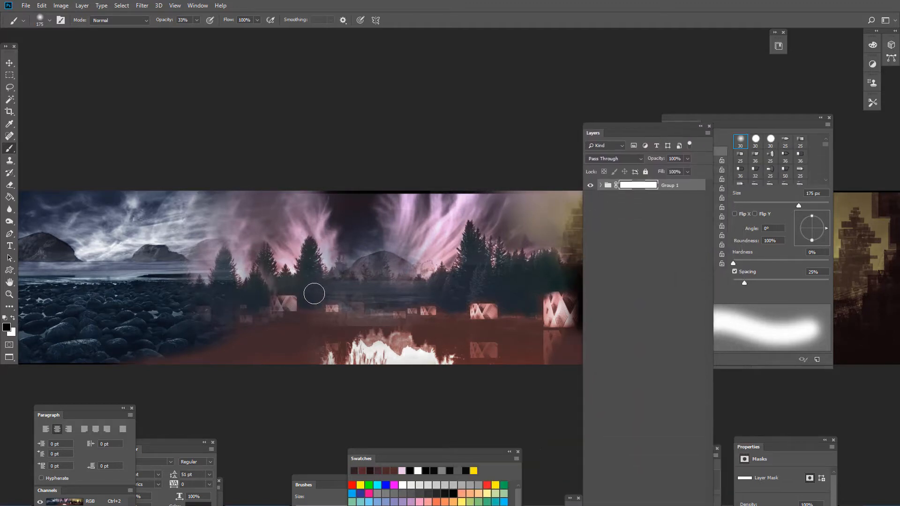
left_click_drag(314, 293, 308, 277)
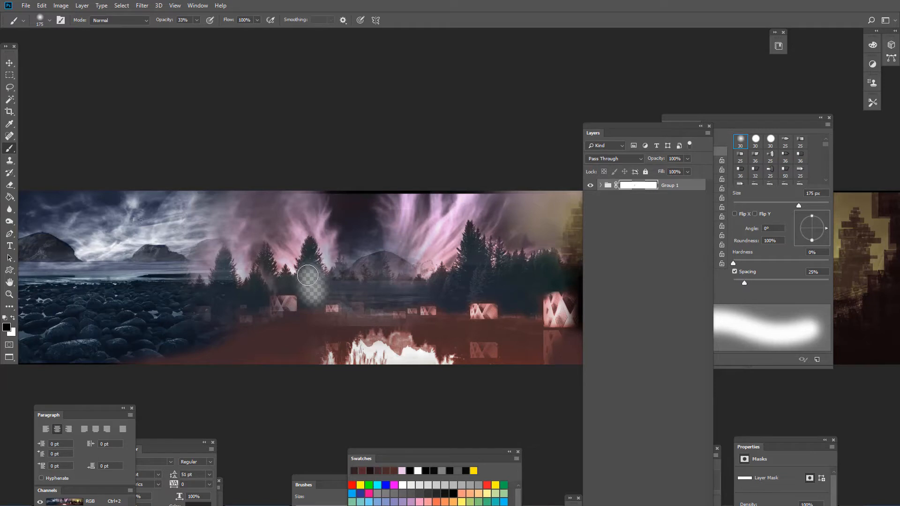
Step: Mask out the three left pines, the distant hill and the adjoining shoreline with a 70 px soft brush at 33% opacity
key("p")
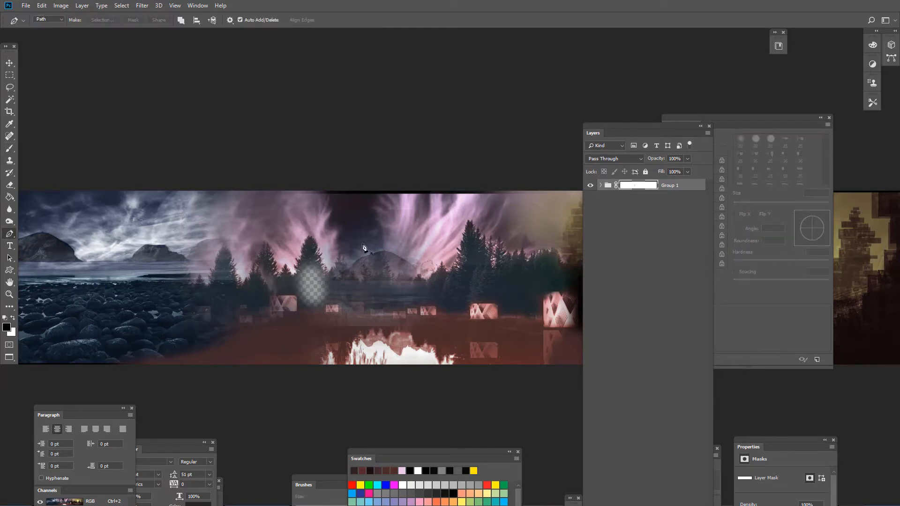
key("b")
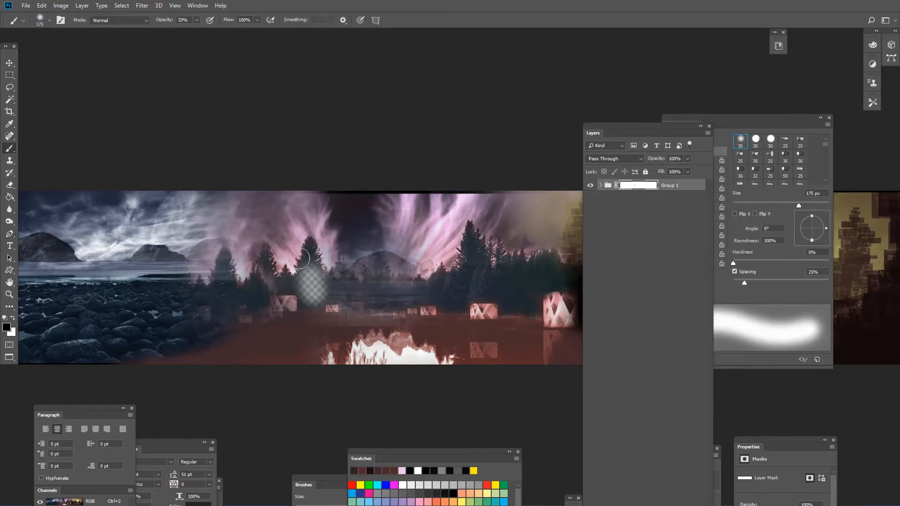
key("bracketleft")
key("bracketleft")
key("bracketleft")
key("bracketleft")
key("bracketleft")
key("bracketleft")
mouse_move(310, 252)
left_mouse_down()
mouse_move(304, 263)
mouse_move(306, 244)
mouse_move(317, 250)
mouse_move(299, 276)
mouse_move(257, 259)
mouse_move(237, 288)
mouse_move(260, 265)
mouse_move(269, 282)
mouse_move(259, 274)
left_mouse_up()
mouse_move(202, 286)
left_mouse_down()
mouse_move(220, 254)
mouse_move(229, 290)
mouse_move(227, 251)
mouse_move(236, 287)
mouse_move(224, 262)
mouse_move(235, 280)
mouse_move(226, 293)
mouse_move(222, 281)
mouse_move(218, 296)
mouse_move(214, 288)
mouse_move(315, 275)
mouse_move(322, 261)
mouse_move(336, 273)
mouse_move(336, 258)
mouse_move(352, 268)
mouse_move(383, 258)
mouse_move(341, 276)
mouse_move(393, 255)
mouse_move(419, 273)
mouse_move(376, 255)
mouse_move(329, 259)
left_mouse_up()
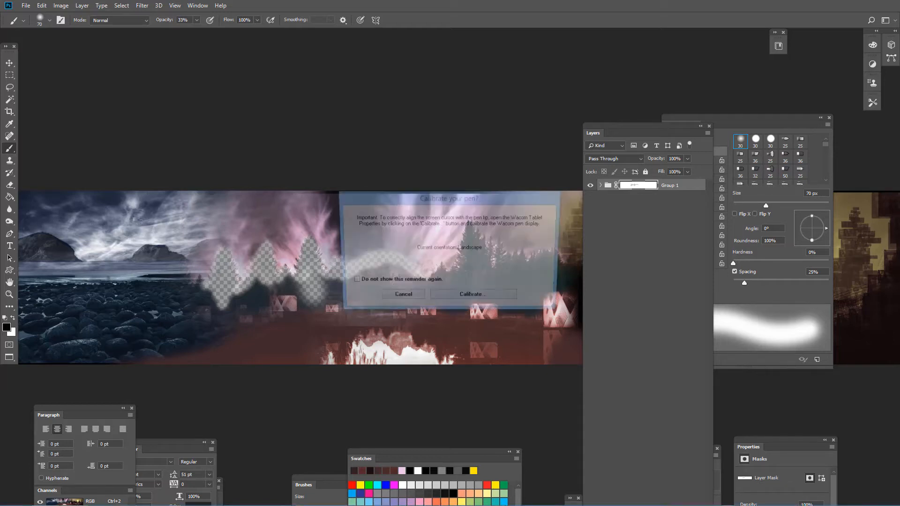
mouse_move(136, 307)
left_mouse_down()
mouse_move(149, 290)
mouse_move(193, 286)
mouse_move(134, 283)
mouse_move(207, 286)
mouse_move(179, 319)
mouse_move(221, 290)
mouse_move(208, 310)
mouse_move(204, 293)
mouse_move(218, 274)
mouse_move(193, 313)
mouse_move(215, 300)
mouse_move(183, 321)
left_mouse_up()
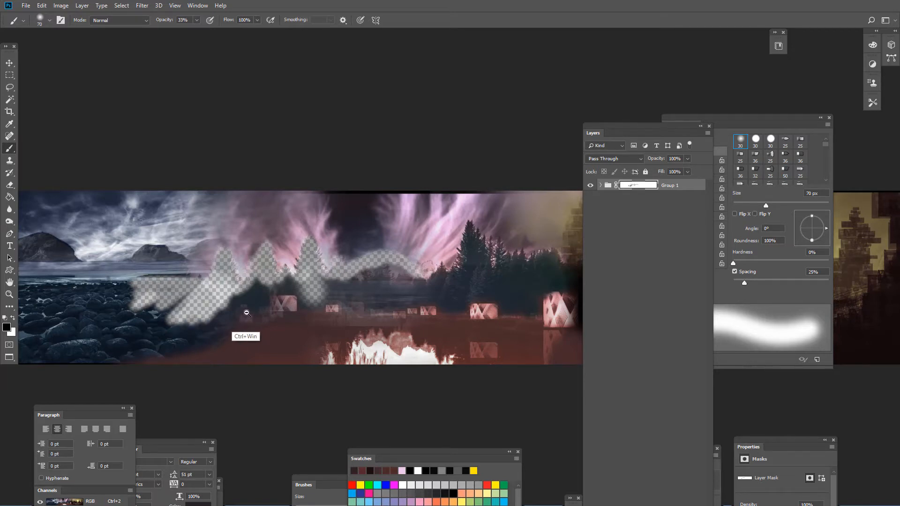
Step: Paint black on the group mask over the rocky foreground at the panorama's left end with a 250 px brush
left_click(246, 314, "ctrl+alt")
left_click_drag(249, 323, 403, 352)
key("]")
key("]")
key("]")
key("]")
key("]")
key("]")
key("]")
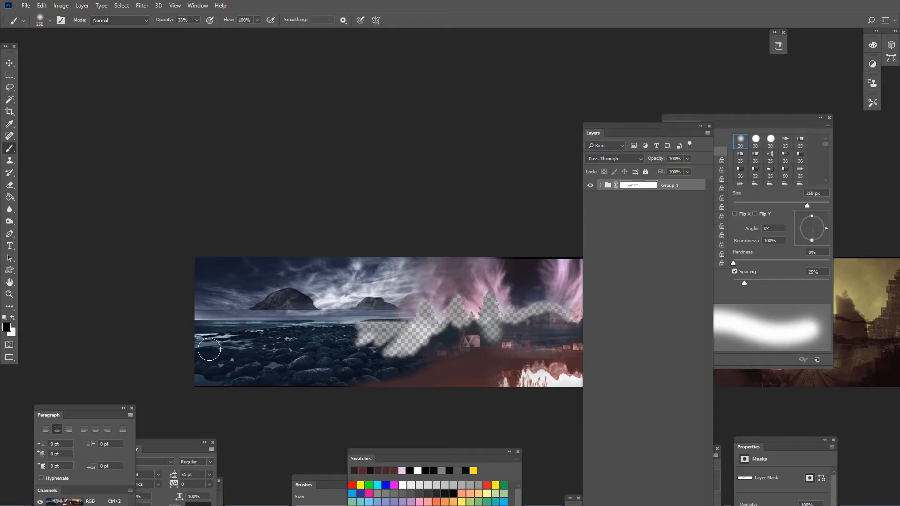
mouse_move(210, 350)
left_mouse_down()
mouse_move(205, 358)
mouse_move(194, 340)
mouse_move(328, 333)
mouse_move(416, 340)
mouse_move(401, 367)
mouse_move(409, 366)
mouse_move(328, 343)
mouse_move(233, 344)
mouse_move(277, 353)
mouse_move(430, 344)
mouse_move(450, 361)
mouse_move(490, 356)
mouse_move(456, 386)
mouse_move(376, 346)
mouse_move(451, 359)
mouse_move(429, 382)
mouse_move(239, 369)
left_mouse_up()
Step: Set the brush opacity to 100% and mask out the foreground along the panorama's lower edge to its right end
key("0")
left_click_drag(350, 360, 528, 361)
mouse_move(635, 126)
left_mouse_down()
mouse_move(656, 439)
mouse_move(667, 450)
left_mouse_up()
left_click_drag(703, 118, 693, 446)
mouse_move(531, 353)
left_mouse_down()
mouse_move(663, 357)
mouse_move(663, 343)
mouse_move(700, 348)
mouse_move(600, 363)
mouse_move(702, 369)
mouse_move(556, 362)
mouse_move(602, 371)
left_mouse_up()
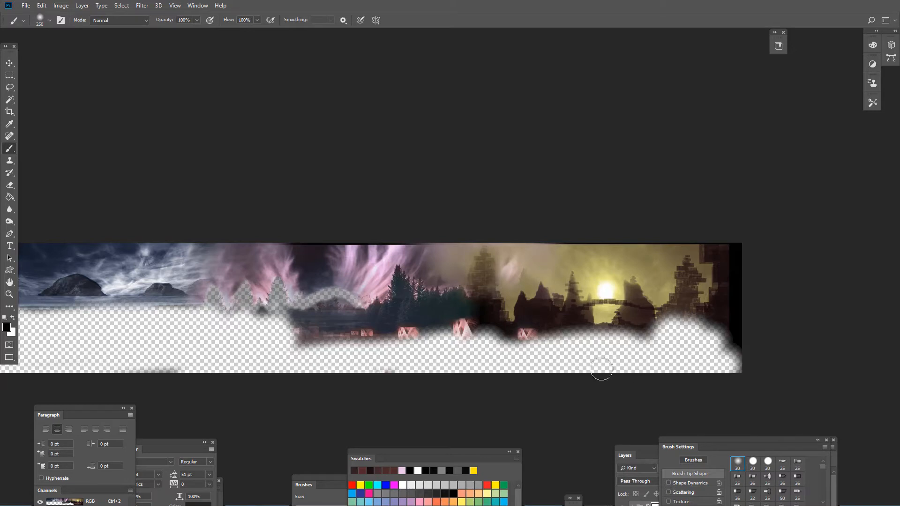
Step: Fully mask out the three left pines down to the cleared foreground with a 100 px brush
key("bracketleft")
key("bracketleft")
key("bracketleft")
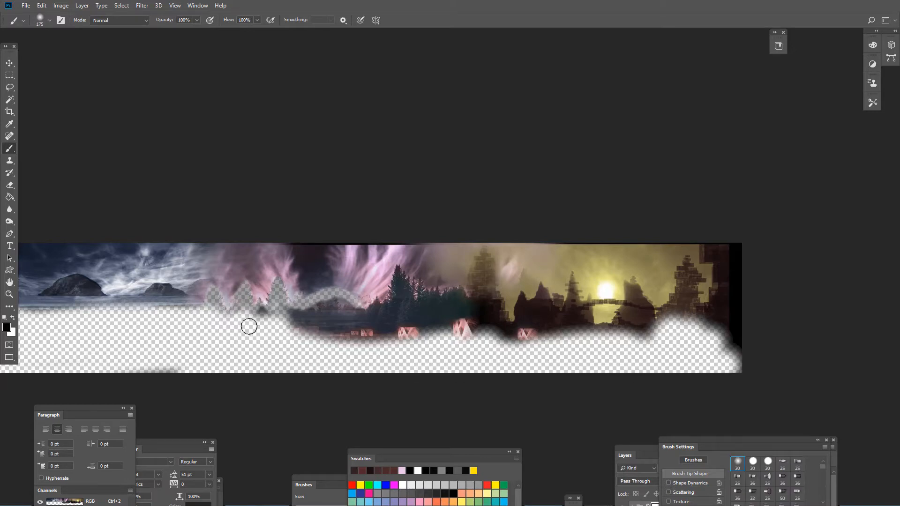
key("bracketleft")
mouse_move(208, 304)
left_mouse_down()
mouse_move(227, 318)
mouse_move(163, 321)
mouse_move(217, 317)
mouse_move(159, 308)
mouse_move(221, 334)
mouse_move(213, 363)
left_mouse_up()
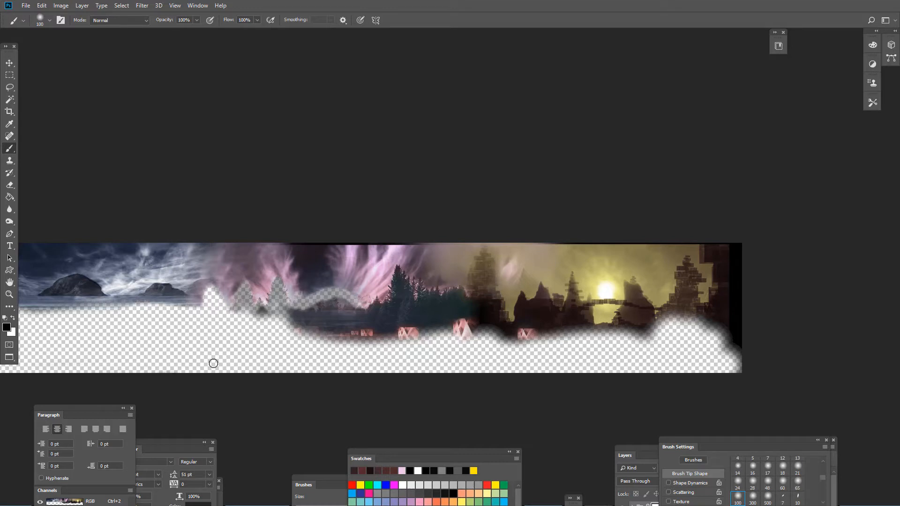
mouse_move(226, 312)
left_mouse_down()
mouse_move(242, 296)
mouse_move(250, 317)
mouse_move(246, 290)
mouse_move(261, 324)
mouse_move(274, 307)
left_mouse_up()
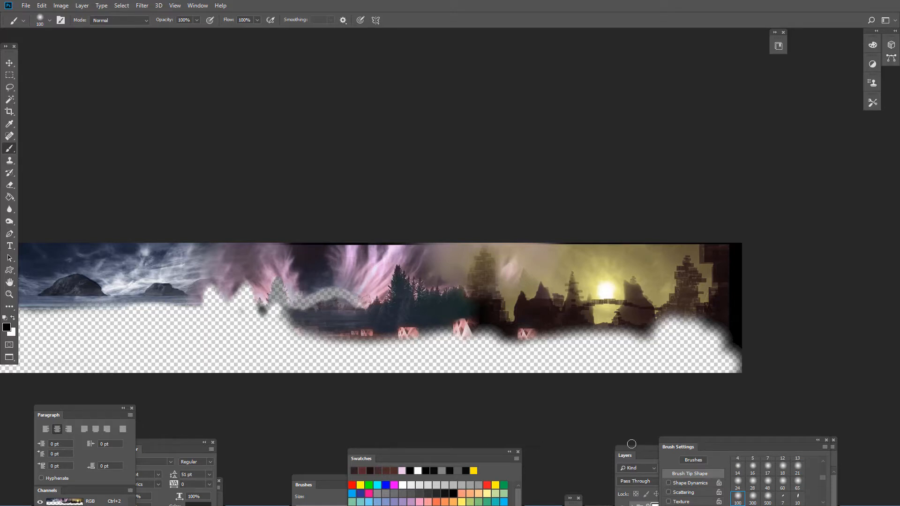
left_click_drag(631, 444, 762, 107)
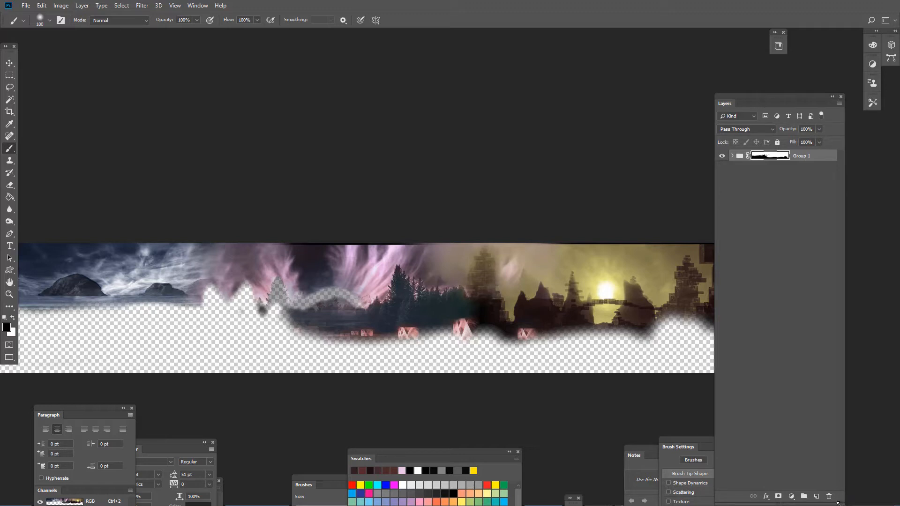
mouse_move(788, 97)
left_mouse_down()
mouse_move(776, 254)
mouse_move(836, 219)
mouse_move(816, 184)
mouse_move(799, 387)
mouse_move(807, 425)
left_mouse_up()
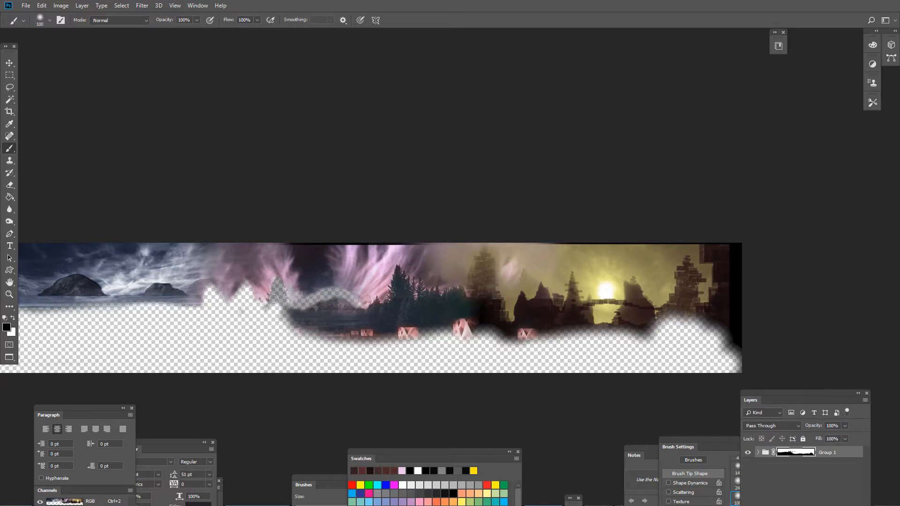
left_click_drag(273, 299, 278, 293)
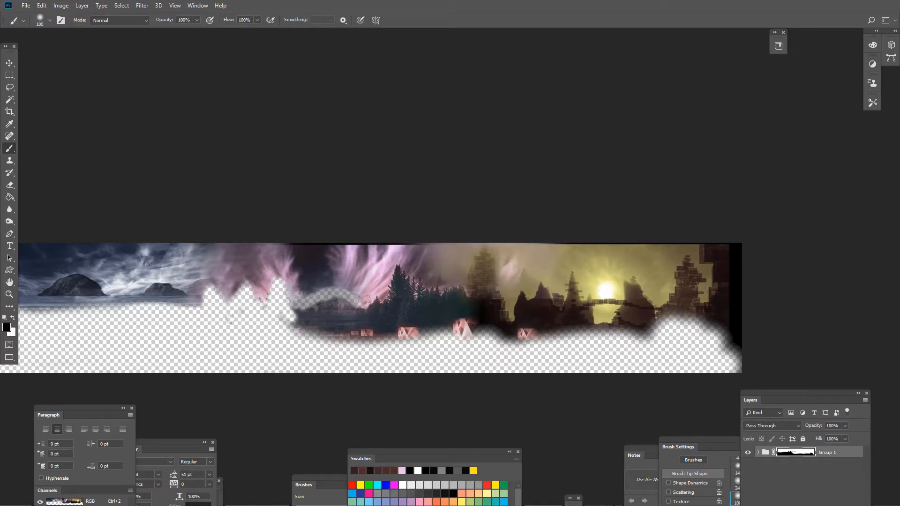
Step: Mask out the distant hill, the central forest and the tall tree beside it, cleaning up the leftover specks
mouse_move(230, 318)
left_mouse_down()
mouse_move(288, 332)
mouse_move(289, 310)
mouse_move(322, 302)
mouse_move(357, 310)
mouse_move(332, 307)
mouse_move(361, 325)
mouse_move(378, 316)
mouse_move(375, 307)
mouse_move(333, 340)
mouse_move(310, 330)
mouse_move(375, 324)
mouse_move(342, 299)
mouse_move(359, 327)
left_mouse_up()
mouse_move(303, 304)
left_mouse_down()
mouse_move(397, 323)
mouse_move(398, 305)
mouse_move(366, 347)
mouse_move(394, 333)
mouse_move(377, 307)
mouse_move(389, 307)
mouse_move(398, 273)
mouse_move(407, 300)
mouse_move(396, 291)
mouse_move(375, 306)
mouse_move(379, 314)
mouse_move(430, 297)
mouse_move(418, 285)
mouse_move(439, 305)
mouse_move(437, 294)
mouse_move(459, 304)
mouse_move(485, 252)
mouse_move(495, 317)
mouse_move(488, 303)
mouse_move(466, 316)
mouse_move(401, 309)
mouse_move(416, 320)
mouse_move(399, 316)
mouse_move(468, 335)
left_mouse_up()
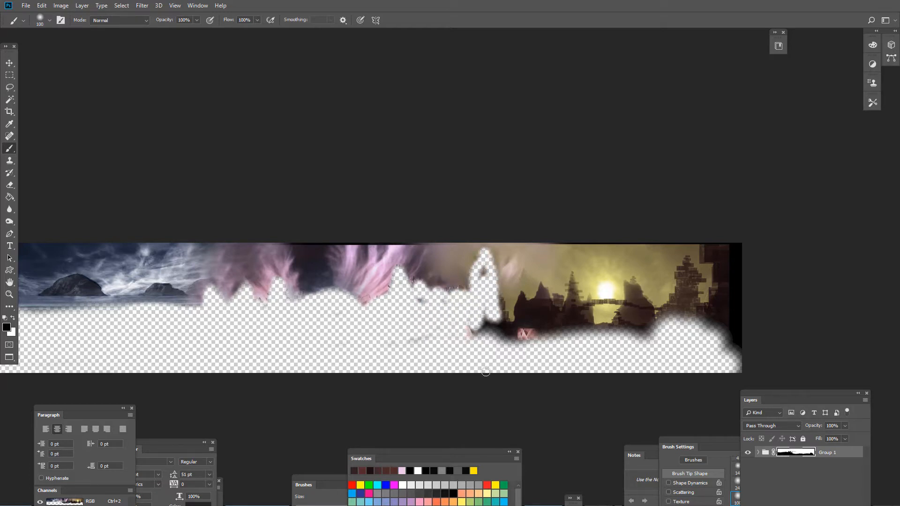
mouse_move(485, 372)
left_mouse_down()
mouse_move(457, 336)
mouse_move(498, 333)
mouse_move(439, 298)
left_mouse_up()
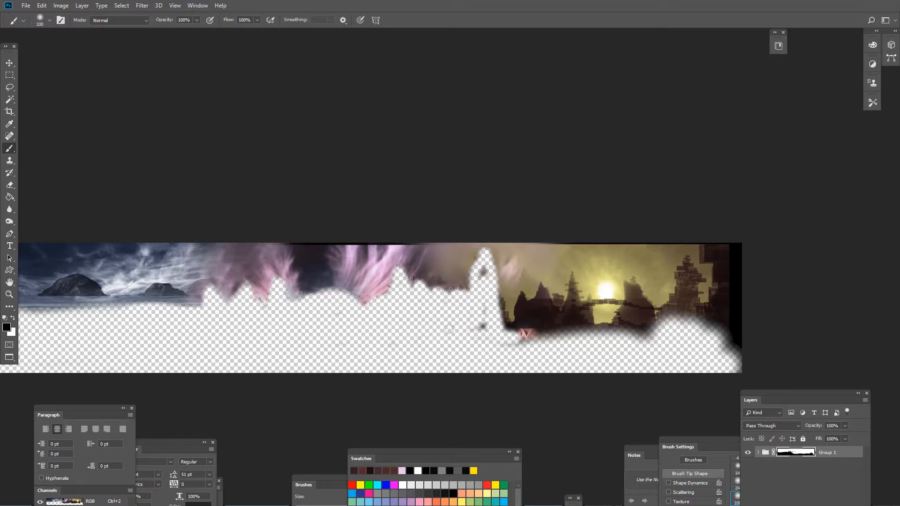
left_click_drag(449, 329, 448, 307)
left_click_drag(485, 269, 483, 342)
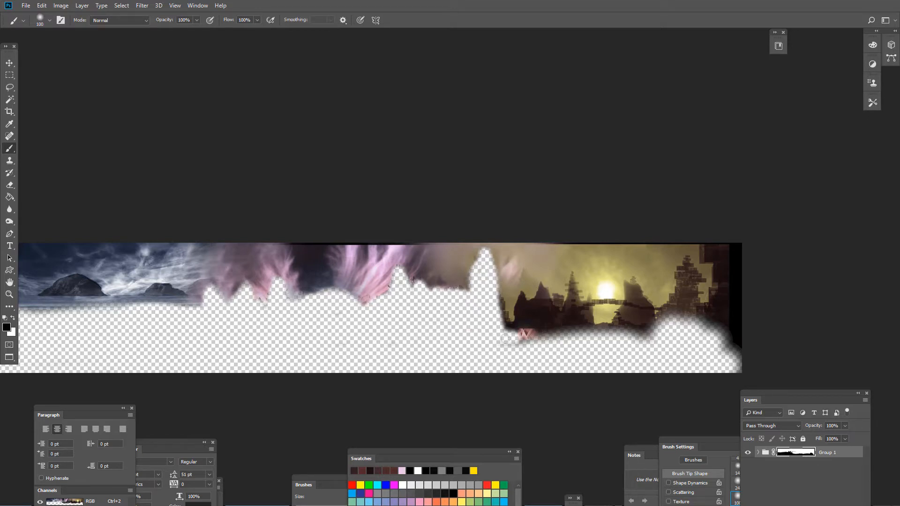
Step: Trace the treeline, rocks and bridge of the yellow sunset scene on the group mask with a 90 px brush
key("bracketright")
mouse_move(503, 304)
left_mouse_down()
mouse_move(507, 328)
mouse_move(540, 285)
mouse_move(551, 306)
mouse_move(567, 306)
mouse_move(571, 271)
mouse_move(585, 323)
mouse_move(584, 305)
mouse_move(628, 305)
mouse_move(596, 329)
mouse_move(616, 322)
mouse_move(630, 277)
mouse_move(649, 315)
mouse_move(662, 308)
mouse_move(686, 260)
mouse_move(701, 279)
mouse_move(698, 291)
mouse_move(716, 303)
mouse_move(703, 231)
left_mouse_up()
mouse_move(495, 309)
left_mouse_down()
mouse_move(518, 324)
mouse_move(517, 334)
left_mouse_up()
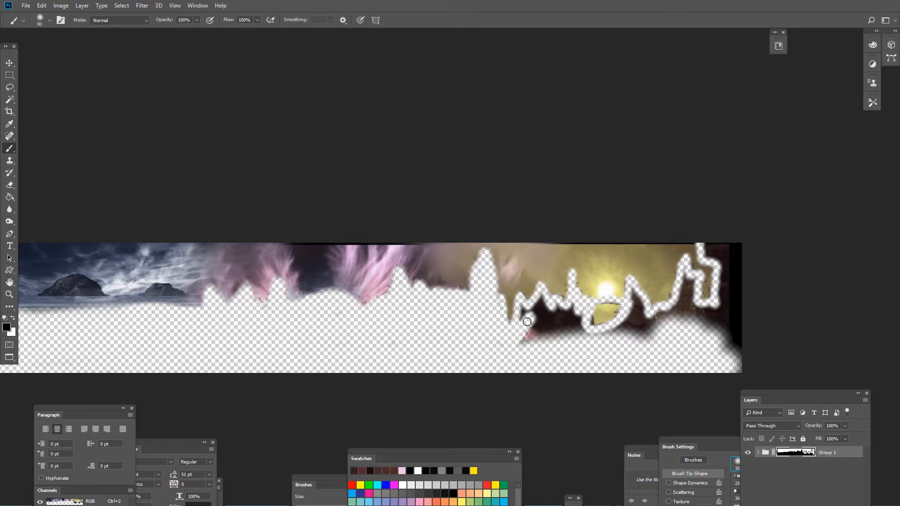
Step: Mask out everything below the traced sunset skyline and at the panorama's right end with a 250 px brush
key("bracketright")
key("bracketright")
mouse_move(532, 311)
left_mouse_down()
mouse_move(549, 334)
mouse_move(572, 313)
mouse_move(564, 322)
mouse_move(612, 325)
mouse_move(624, 341)
mouse_move(631, 300)
mouse_move(651, 323)
mouse_move(681, 310)
mouse_move(686, 279)
mouse_move(695, 323)
mouse_move(722, 310)
mouse_move(715, 237)
mouse_move(718, 354)
mouse_move(650, 327)
mouse_move(718, 333)
mouse_move(717, 354)
mouse_move(752, 251)
mouse_move(732, 352)
mouse_move(668, 345)
left_mouse_up()
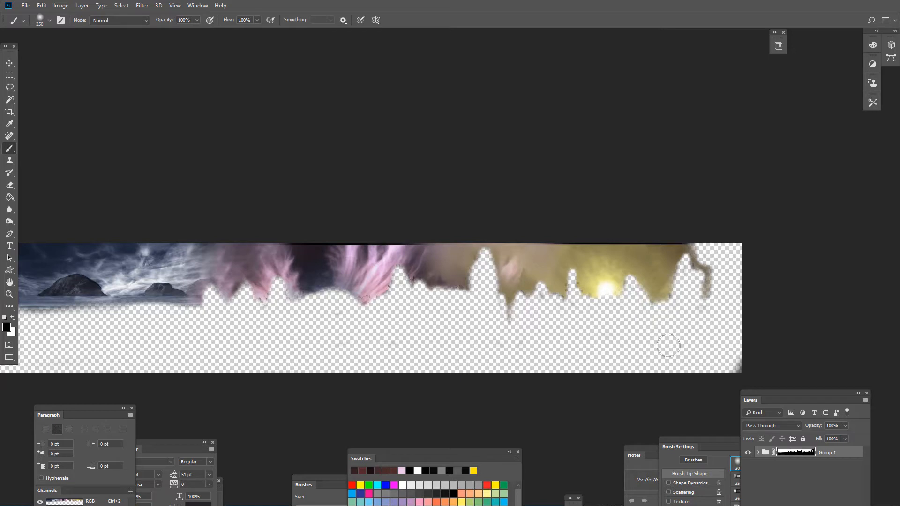
left_click(682, 312, "ctrl")
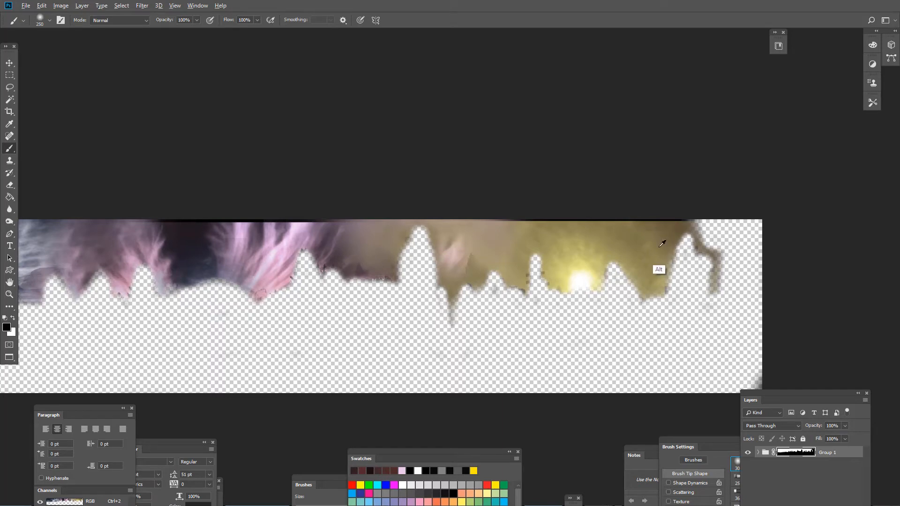
left_click(661, 262, "alt")
left_click_drag(667, 285, 674, 279)
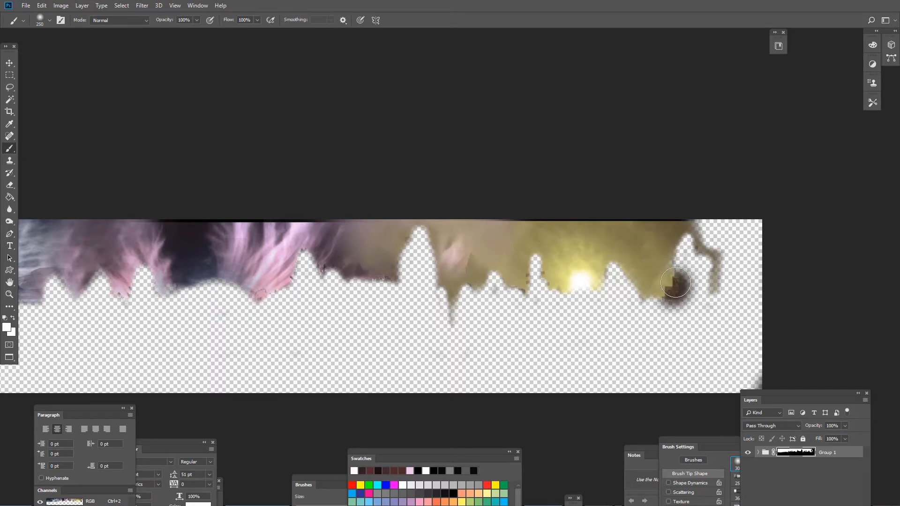
key("ctrl+z")
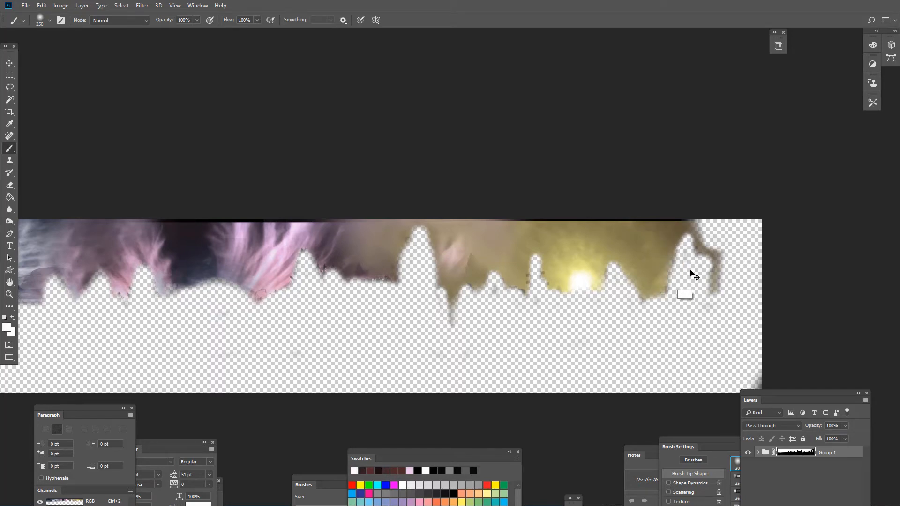
Step: Add a new layer above Group 1 and paint sampled olive sky into the tree gap near the panorama's right end
left_click_drag(798, 393, 794, 68)
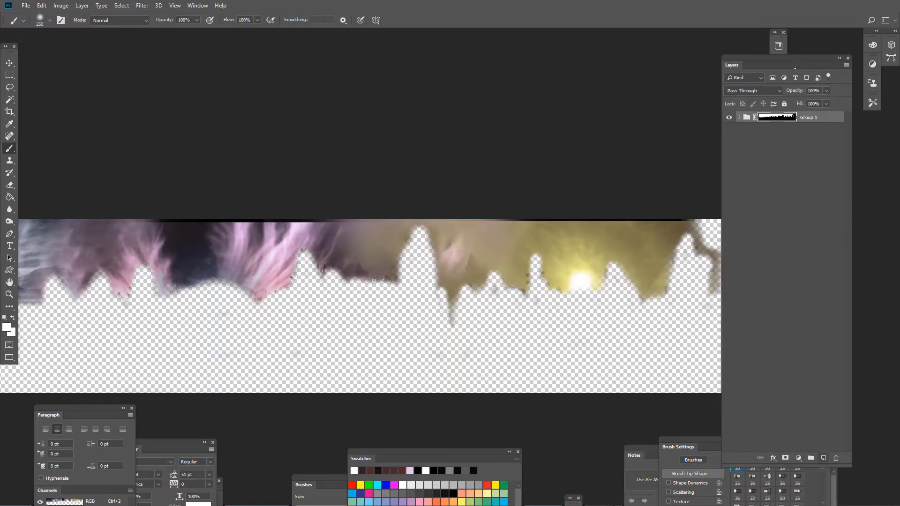
key("ctrl+shift+alt+n")
key("d")
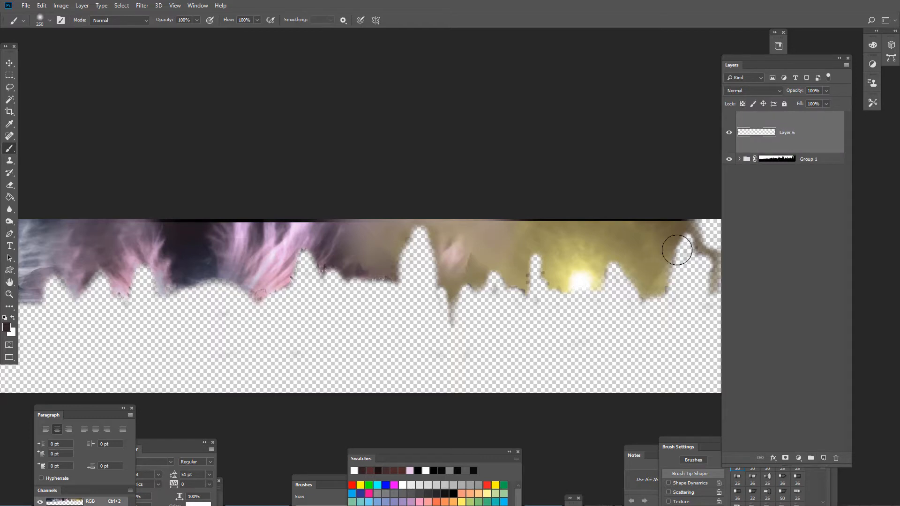
left_click(670, 271, "alt")
mouse_move(669, 274)
left_mouse_down()
mouse_move(668, 285)
mouse_move(689, 245)
left_mouse_up()
left_click_drag(765, 64, 821, 316)
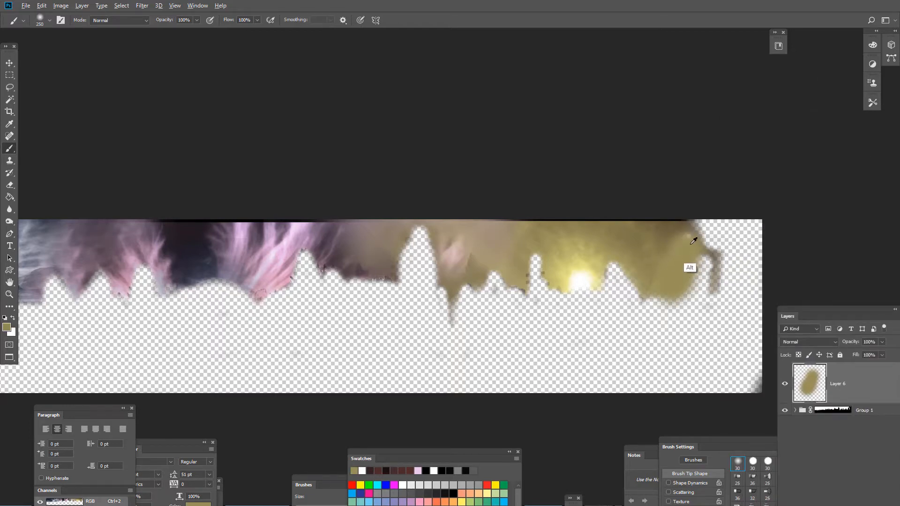
Step: Paint sampled olive and tan sky tones down over the masked treeline between the pink cloud and the sun
left_click(706, 238, "alt")
left_click(583, 280, "alt")
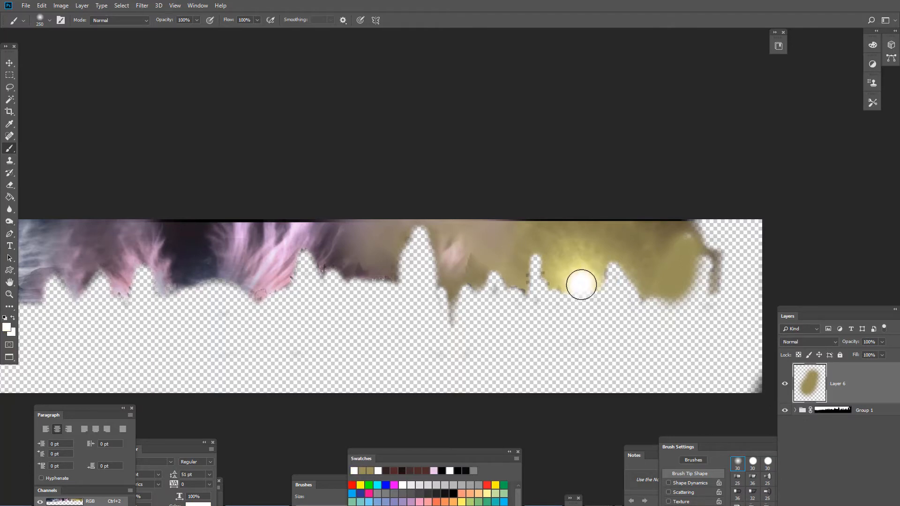
left_click_drag(582, 281, 605, 275)
left_click(518, 280, "alt")
mouse_move(483, 281)
left_mouse_down()
mouse_move(462, 303)
mouse_move(462, 323)
left_mouse_up()
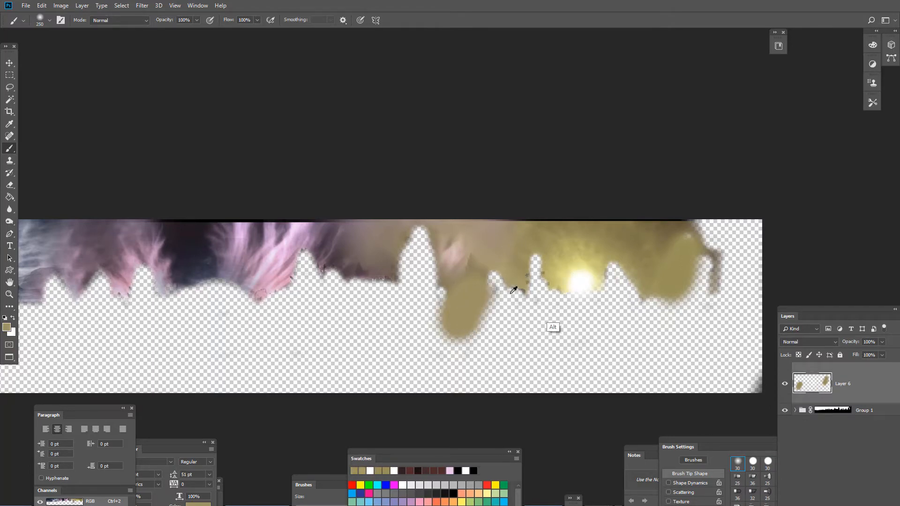
left_click(494, 276, "alt")
left_click_drag(494, 278, 496, 332)
left_click(515, 302, "alt")
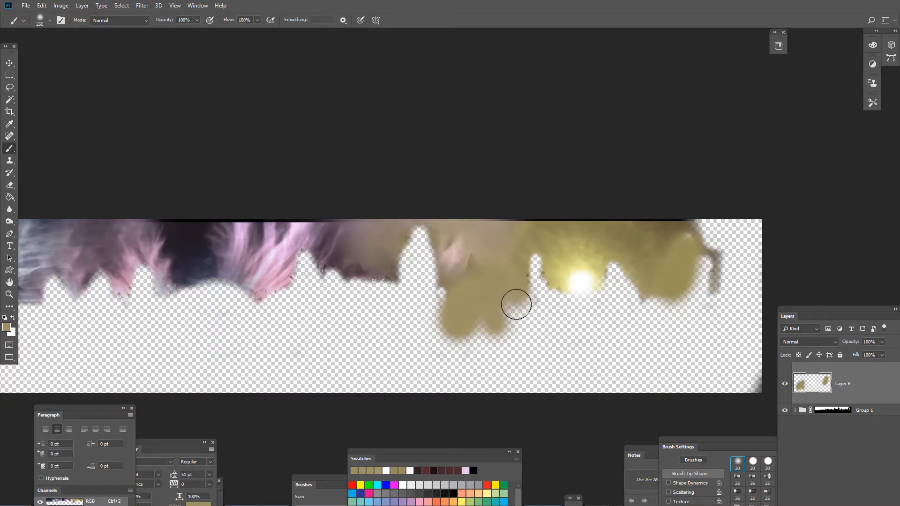
mouse_move(516, 303)
left_mouse_down()
mouse_move(505, 329)
mouse_move(483, 332)
left_mouse_up()
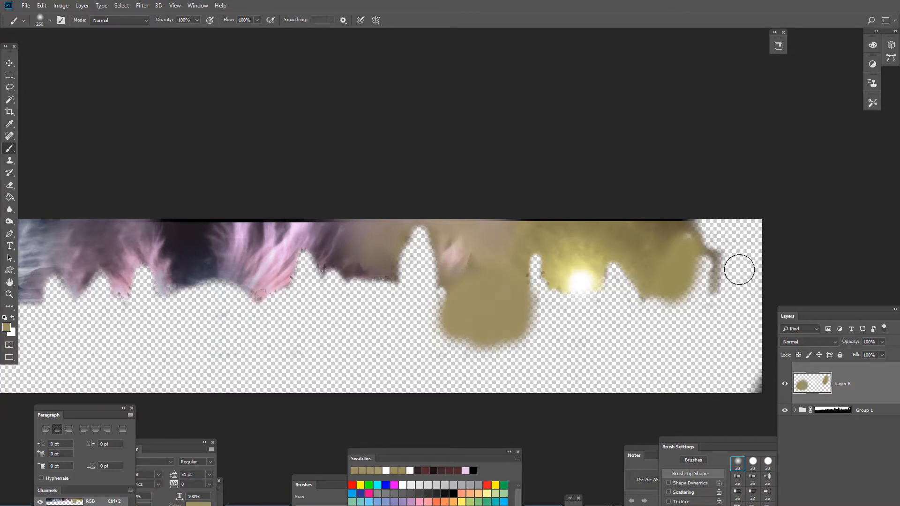
Step: Fill the panorama's upper-right corner with sampled brown, and with a 100 px brush extend olive down beside the last tree gap
left_click(694, 226, "alt")
left_click_drag(697, 225, 724, 231)
key("bracketleft")
key("bracketleft")
key("bracketleft")
key("bracketleft")
key("bracketleft")
mouse_move(714, 272)
left_mouse_down()
mouse_move(716, 300)
mouse_move(720, 255)
mouse_move(743, 213)
mouse_move(747, 258)
mouse_move(696, 299)
mouse_move(699, 281)
mouse_move(705, 308)
mouse_move(712, 287)
left_mouse_up()
left_click(690, 264, "alt")
left_click(715, 265, "alt")
left_click(718, 276, "alt")
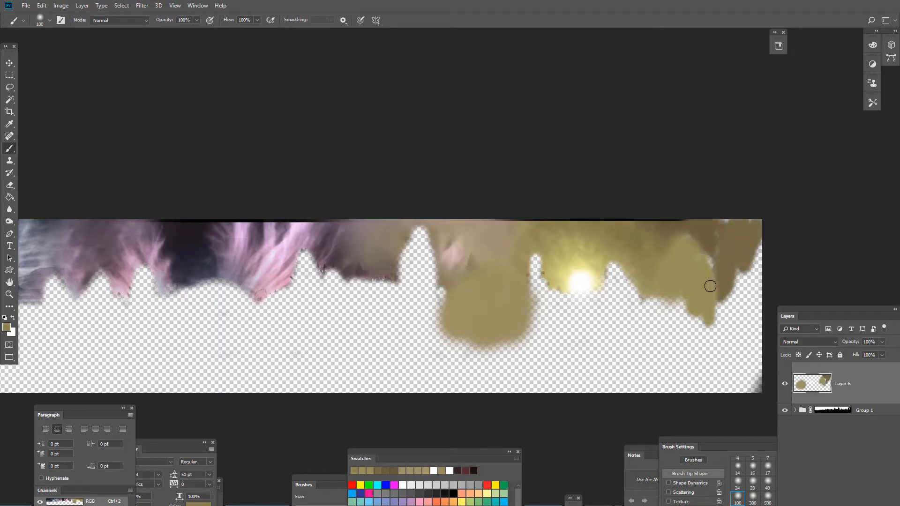
Step: Blend the olive and brown patches at the panorama's right end with a 300 px brush at 77% opacity
key("bracketright")
key("bracketright")
key("bracketright")
key("bracketright")
key("bracketright")
key("bracketright")
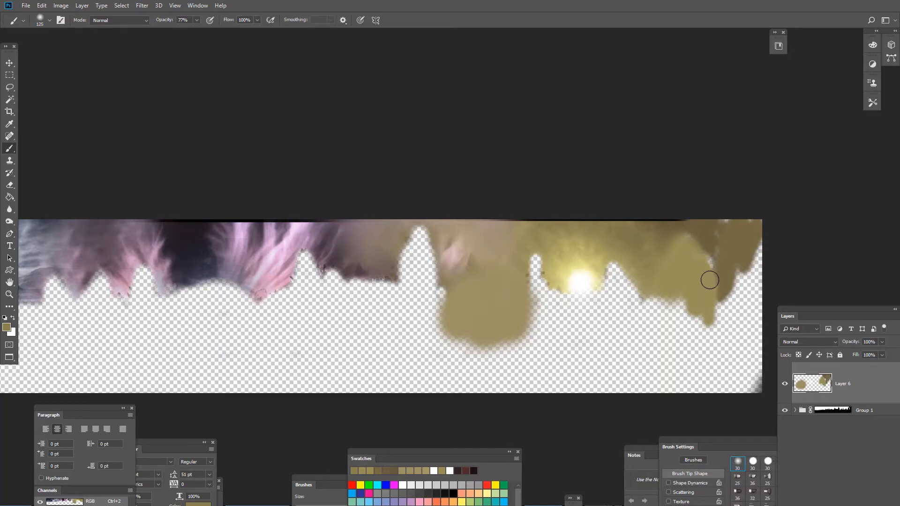
mouse_move(685, 257)
left_mouse_down()
mouse_move(707, 328)
mouse_move(716, 302)
mouse_move(706, 264)
mouse_move(706, 315)
mouse_move(737, 293)
left_mouse_up()
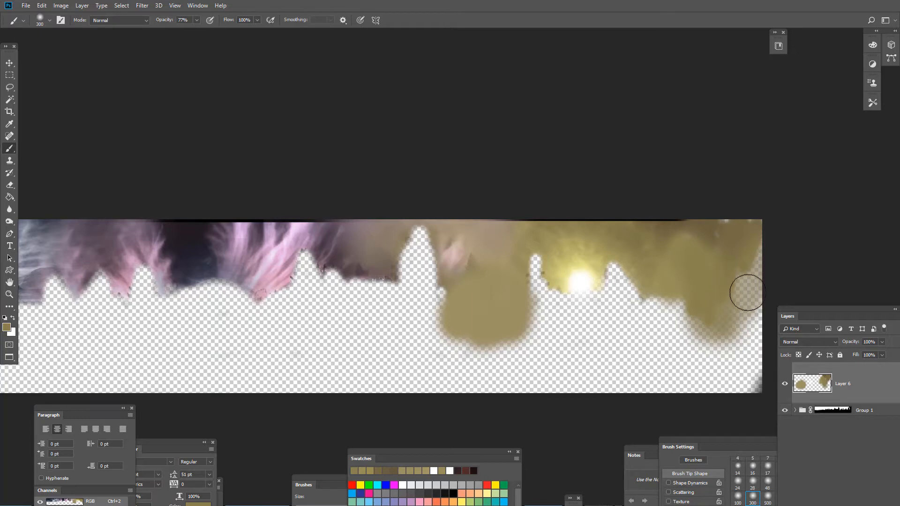
Step: Paint sampled yellow-olive tones beneath the sun and over the narrow tree gap to its left
mouse_move(631, 293)
left_mouse_down()
mouse_move(605, 289)
mouse_move(579, 318)
left_mouse_up()
left_click(597, 274, "alt")
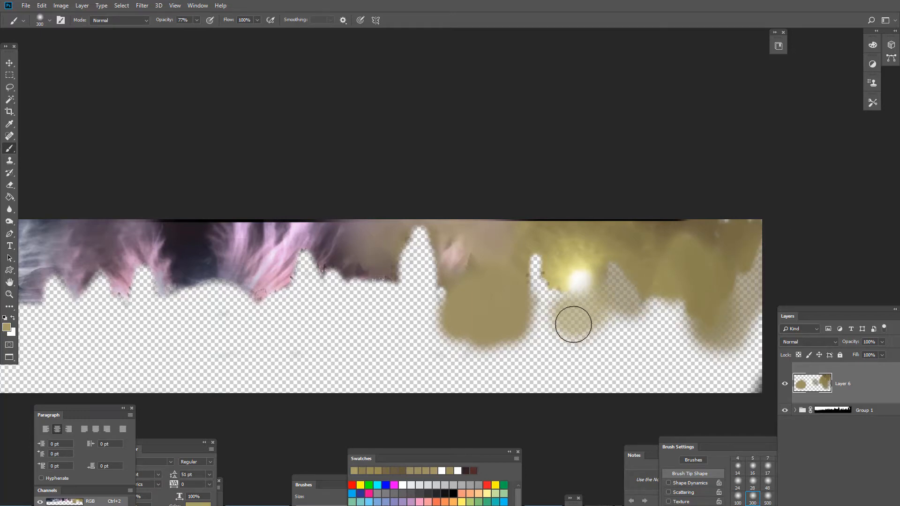
left_click(556, 272, "alt")
mouse_move(557, 281)
left_mouse_down()
mouse_move(549, 315)
mouse_move(538, 267)
mouse_move(539, 305)
mouse_move(511, 313)
mouse_move(526, 319)
mouse_move(544, 274)
left_mouse_up()
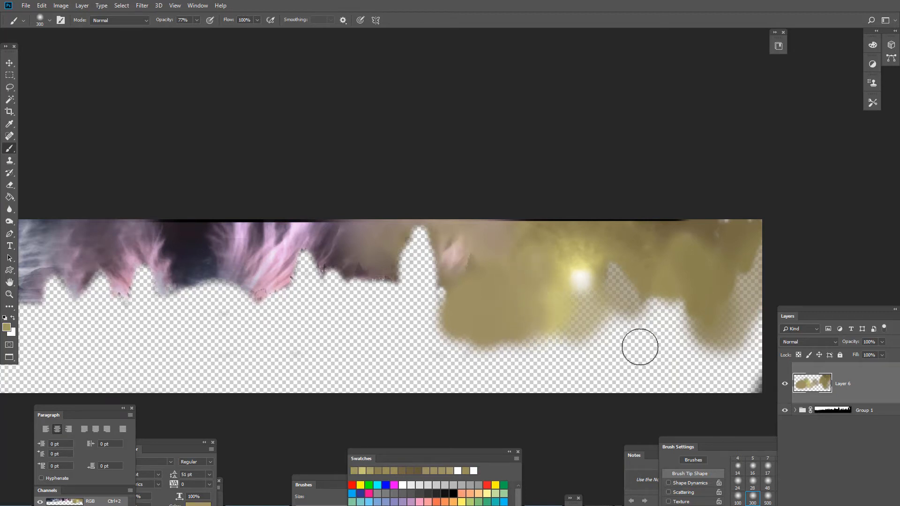
Step: Fill the tree gap just right of the sun with sampled olive, extending the glow's colours downward
left_click(582, 315, "alt")
left_click(580, 312, "alt")
mouse_move(578, 311)
left_mouse_down()
mouse_move(585, 319)
mouse_move(614, 298)
left_mouse_up()
left_click(619, 265, "alt")
mouse_move(619, 267)
left_mouse_down()
mouse_move(631, 295)
mouse_move(618, 315)
mouse_move(609, 305)
mouse_move(613, 341)
left_mouse_up()
left_click(602, 297, "alt")
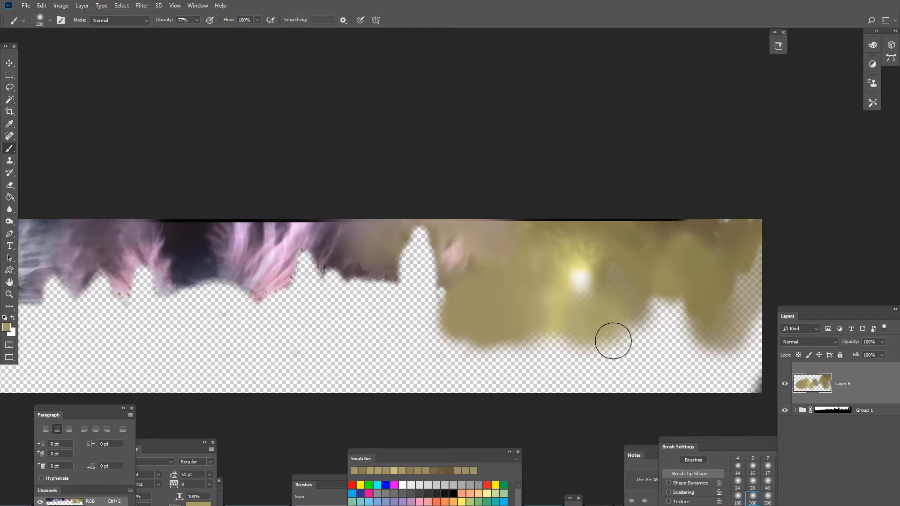
Step: Join the olive sky from the sun to the panorama's right edge and cover the remaining specks along its top-right border
left_click(623, 265, "alt")
left_click(648, 290, "alt")
mouse_move(651, 293)
left_mouse_down()
mouse_move(673, 301)
mouse_move(638, 335)
mouse_move(687, 319)
mouse_move(631, 321)
mouse_move(684, 327)
mouse_move(621, 346)
left_mouse_up()
left_click(745, 290, "alt")
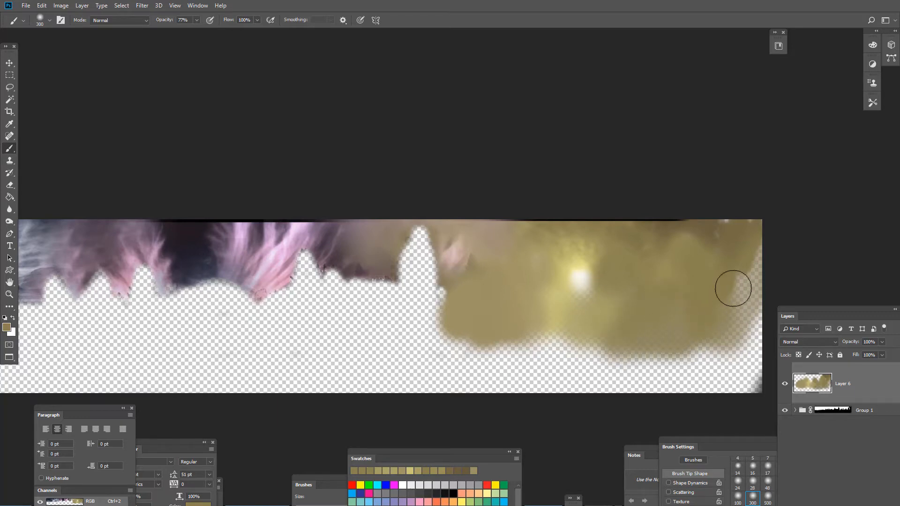
left_click(741, 272, "alt")
left_click(722, 234, "alt")
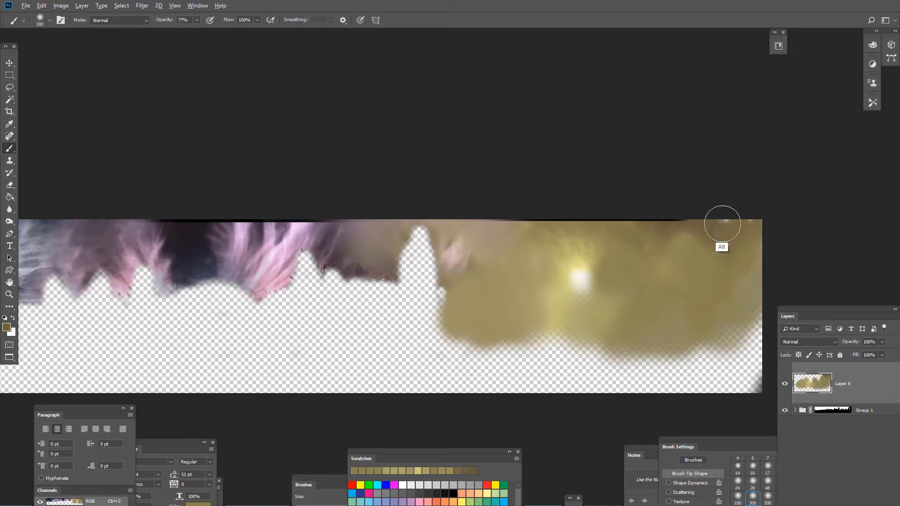
left_click_drag(723, 225, 741, 216)
Step: Paint sampled grey-brown tones into the lower part of the tall tree gap between the pink and yellow skies
left_click(392, 279, "alt")
mouse_move(403, 277)
left_mouse_down()
mouse_move(404, 269)
mouse_move(421, 291)
mouse_move(412, 297)
left_mouse_up()
left_click(439, 268, "alt")
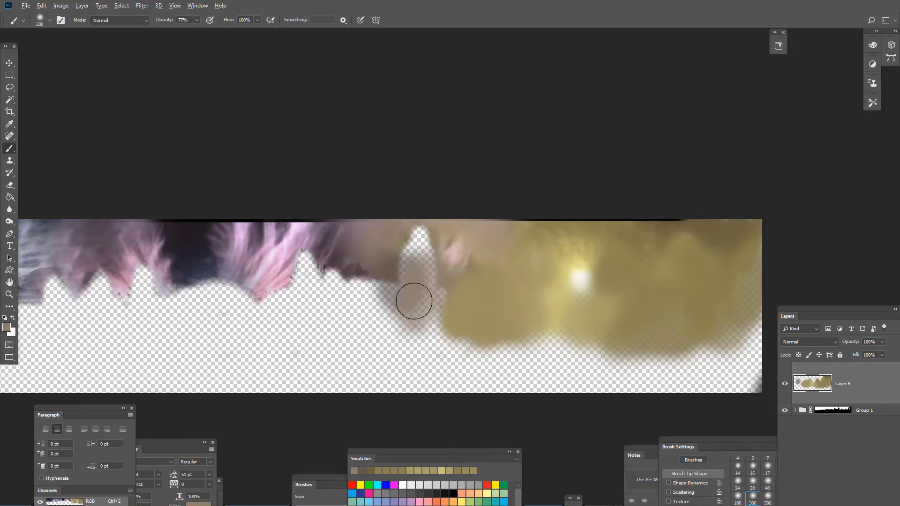
left_click(399, 262, "alt")
mouse_move(399, 265)
left_mouse_down()
mouse_move(398, 335)
mouse_move(402, 300)
mouse_move(387, 324)
mouse_move(398, 312)
left_mouse_up()
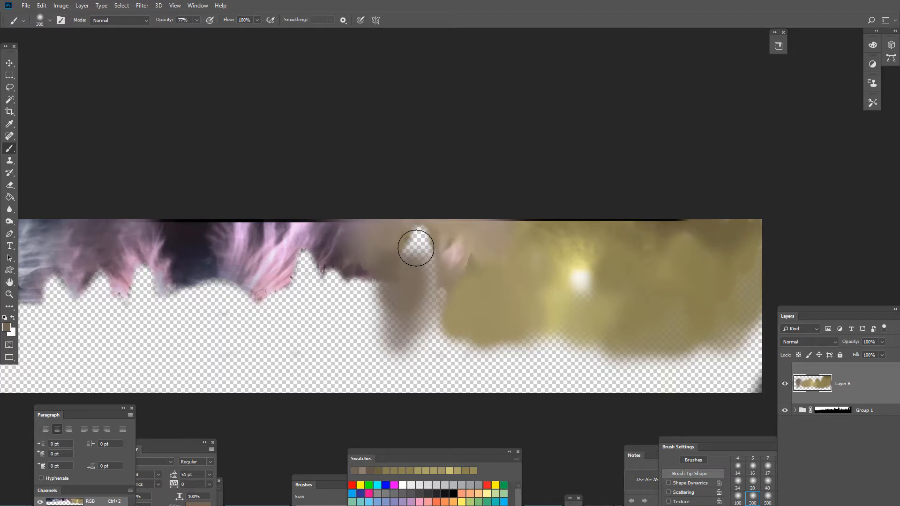
key("F5")
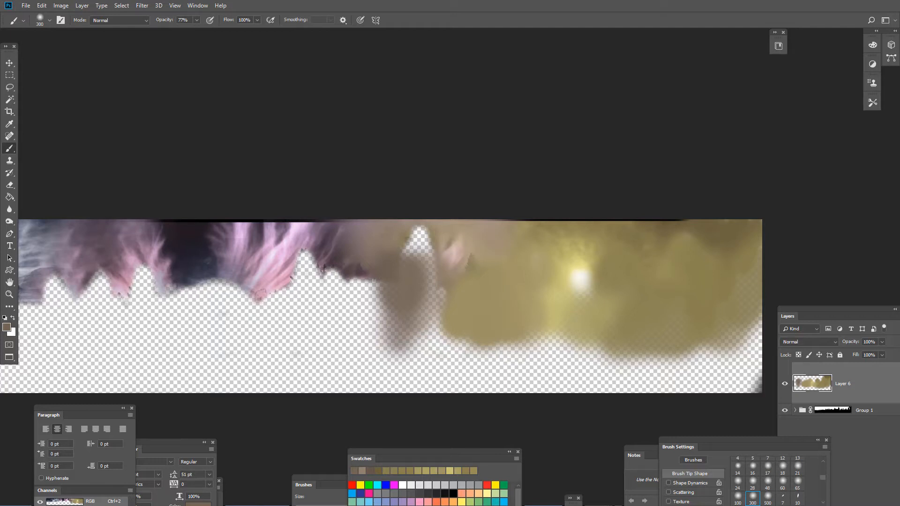
Step: Cover the tip of the tall tree gap and blend its lower right side into the olive sky with sampled browns
left_click(404, 250, "alt")
left_click_drag(404, 250, 424, 239)
left_click(411, 234, "alt")
left_click(433, 240, "alt")
left_click(426, 233)
left_click(426, 234, "alt")
left_click(451, 301, "alt")
mouse_move(439, 287)
left_mouse_down()
mouse_move(430, 290)
mouse_move(430, 335)
left_mouse_up()
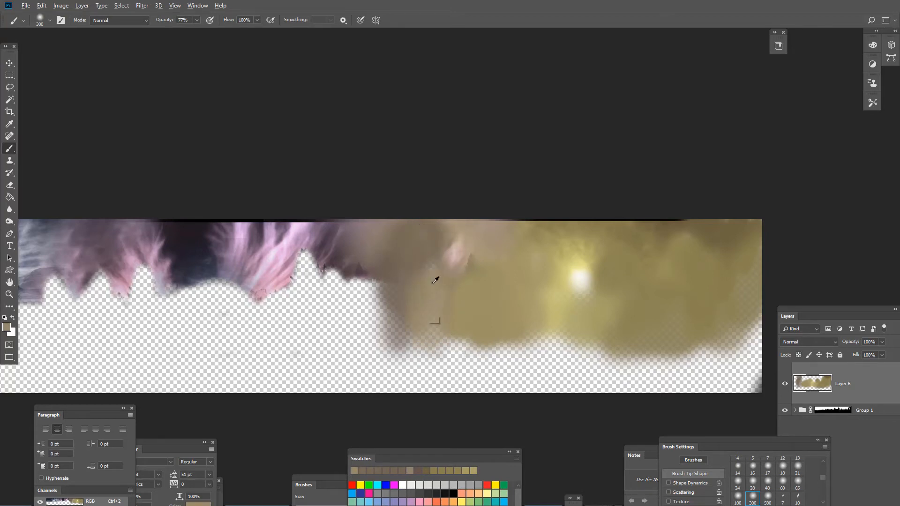
left_click(433, 280, "alt")
left_click_drag(434, 277, 422, 358)
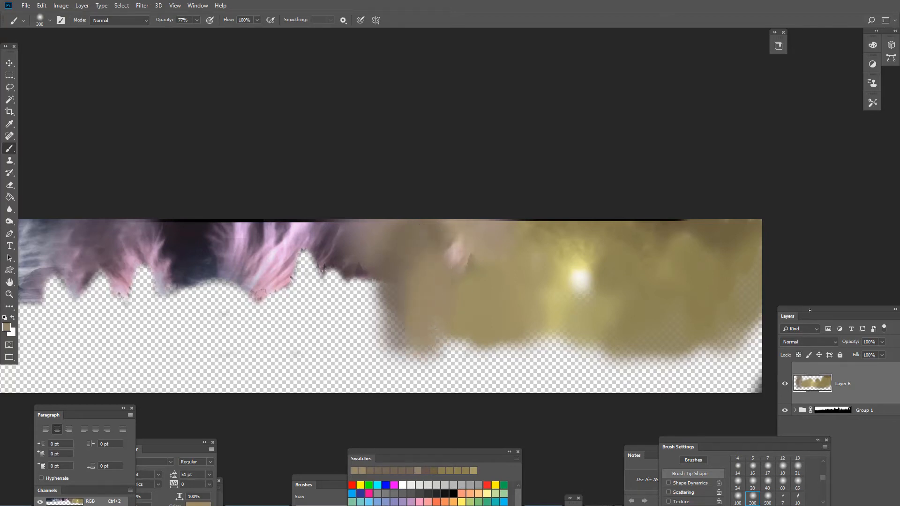
Step: Toggle the visibility of Layer 6 to compare the painted sky with the masked original
left_click_drag(809, 310, 746, 102)
left_click(721, 177)
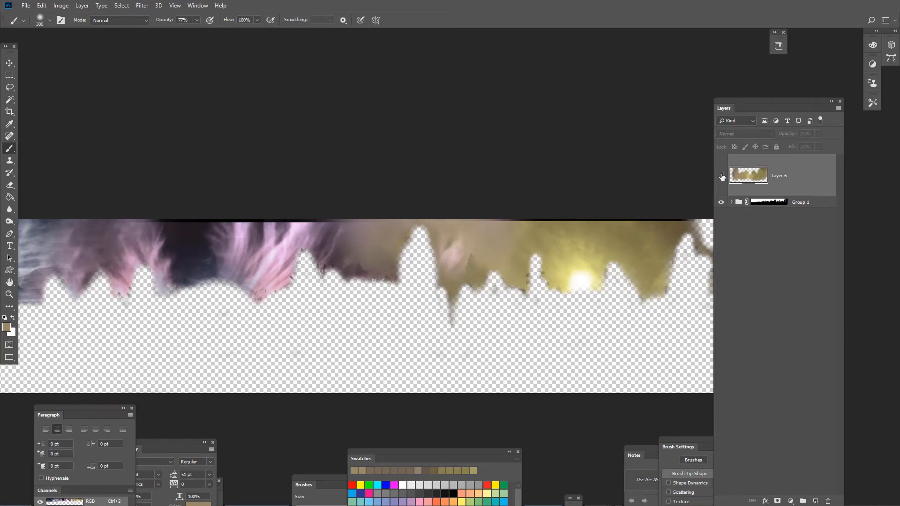
left_click(722, 176)
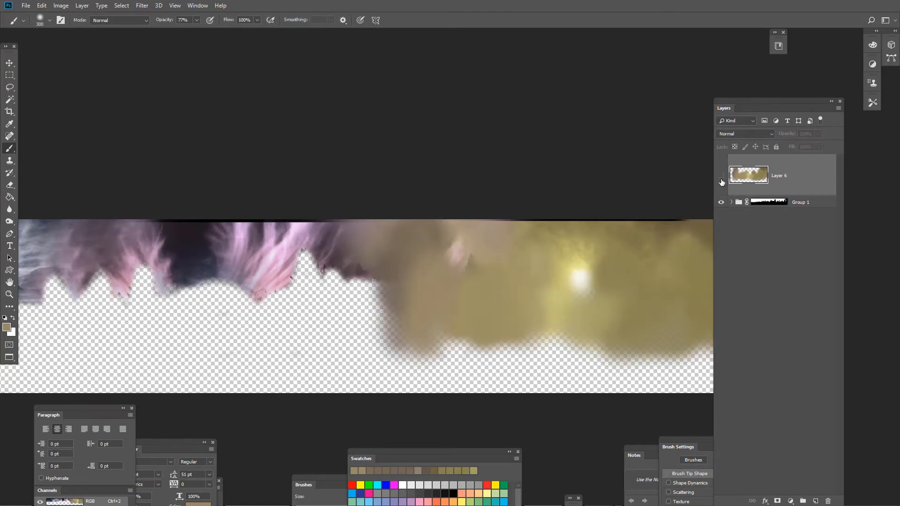
left_click(722, 175)
left_click(722, 176)
left_click(722, 176)
left_click(722, 176)
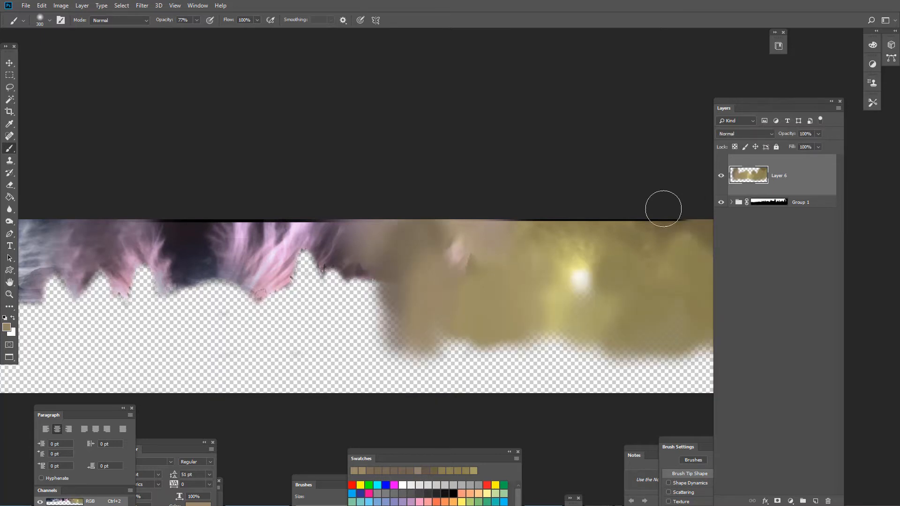
Step: Extend the pink cloud downward with sampled pinks and fill the pointed tree gap beside it with mauve
left_click(267, 295, "alt")
mouse_move(266, 300)
left_mouse_down()
mouse_move(269, 313)
mouse_move(289, 311)
left_mouse_up()
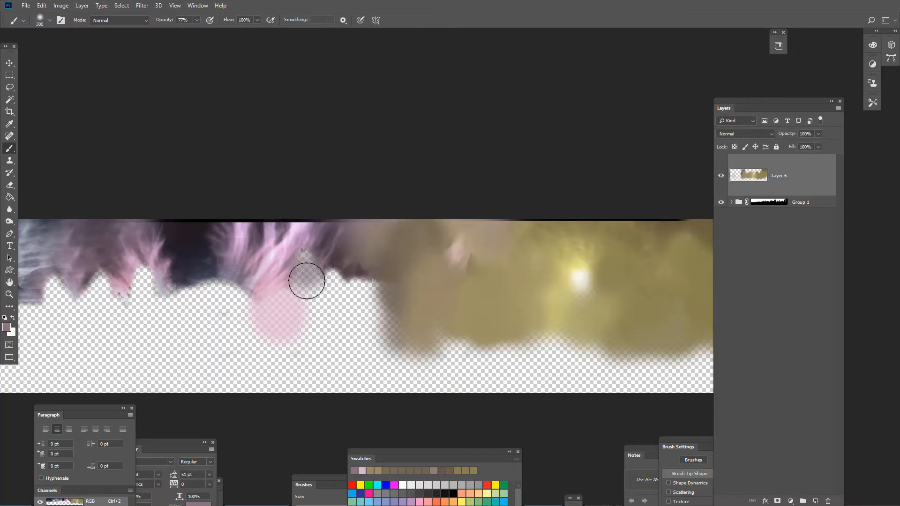
left_click(304, 257, "alt")
left_click_drag(304, 258, 305, 328)
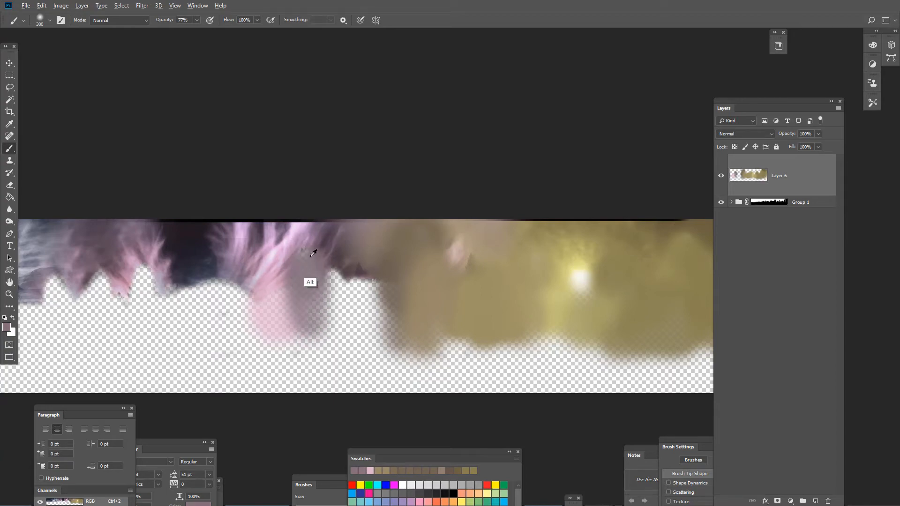
left_click(289, 298, "alt")
mouse_move(289, 297)
left_mouse_down()
mouse_move(290, 321)
mouse_move(307, 328)
left_mouse_up()
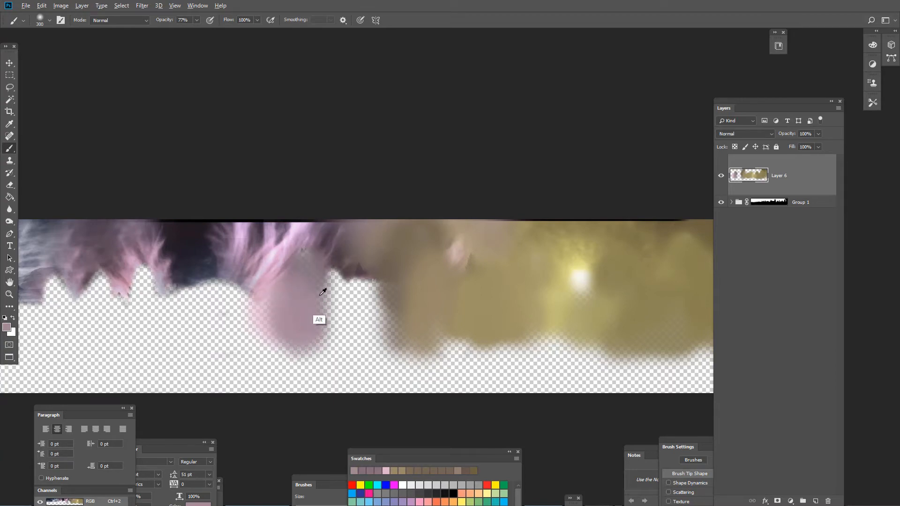
Step: Bridge the empty area between the pink cloud and the brown sky with sampled purple, brown and mauve tones
left_click(333, 266, "alt")
mouse_move(334, 277)
left_mouse_down()
mouse_move(341, 298)
mouse_move(336, 271)
mouse_move(339, 295)
mouse_move(394, 253)
mouse_move(358, 311)
mouse_move(366, 289)
mouse_move(378, 307)
left_mouse_up()
left_click(336, 272, "alt")
left_click(375, 290, "alt")
left_click(375, 275, "alt")
left_click(389, 325, "alt")
mouse_move(382, 343)
left_mouse_down()
mouse_move(351, 322)
mouse_move(326, 324)
mouse_move(317, 352)
left_mouse_up()
left_click(319, 342, "alt")
left_click(319, 343)
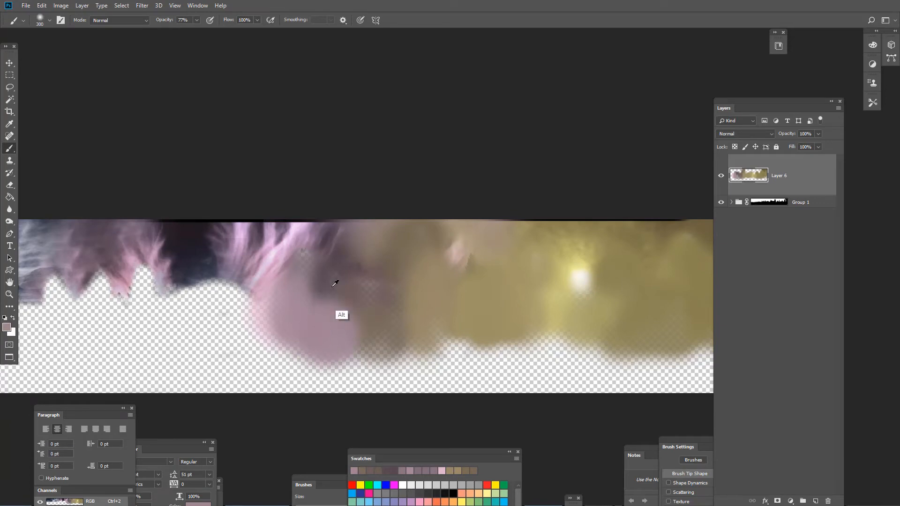
Step: Blend the mauve patch toward the brown sky by painting sampled dark purple down over it
left_click(335, 286, "alt")
mouse_move(336, 305)
left_mouse_down()
mouse_move(343, 332)
mouse_move(341, 341)
mouse_move(336, 325)
mouse_move(323, 355)
mouse_move(327, 334)
left_mouse_up()
left_click(298, 317, "alt")
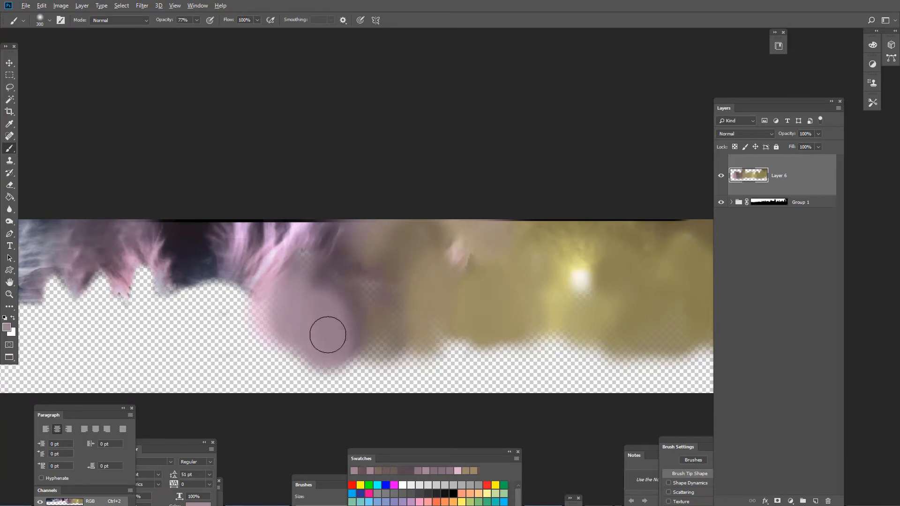
left_click(333, 276, "alt")
left_click_drag(334, 286, 323, 328)
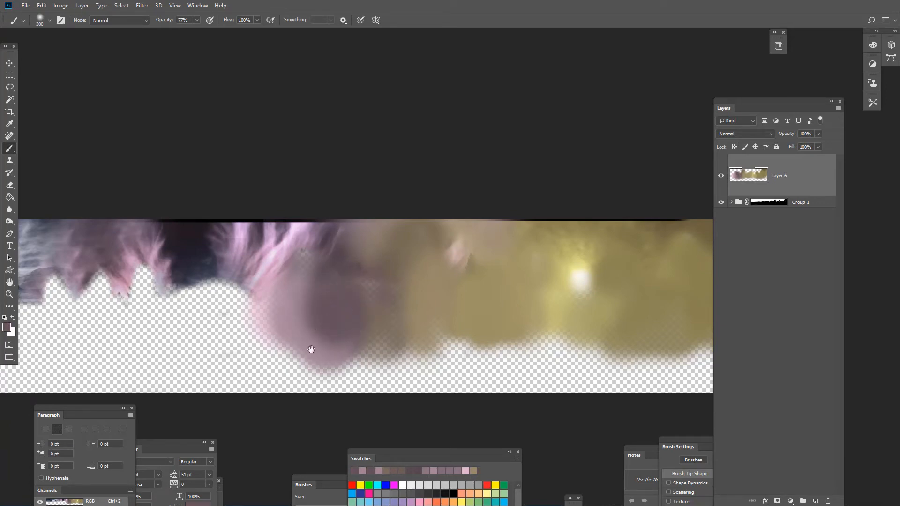
Step: Extend the dark sky patch left of the pink cloud downward over the masked hill with sampled blue-grey
left_click_drag(357, 359, 544, 355)
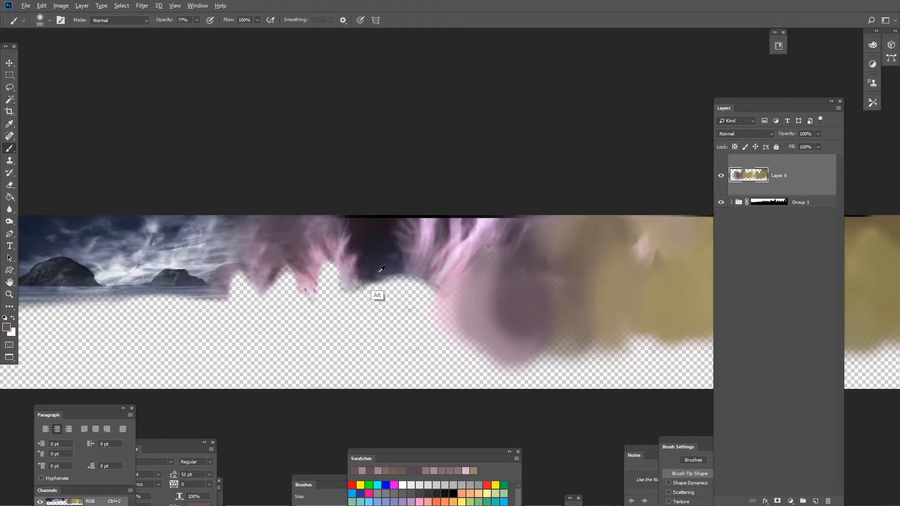
left_click(379, 272, "alt")
left_click_drag(379, 287, 390, 327)
left_click(378, 272, "alt")
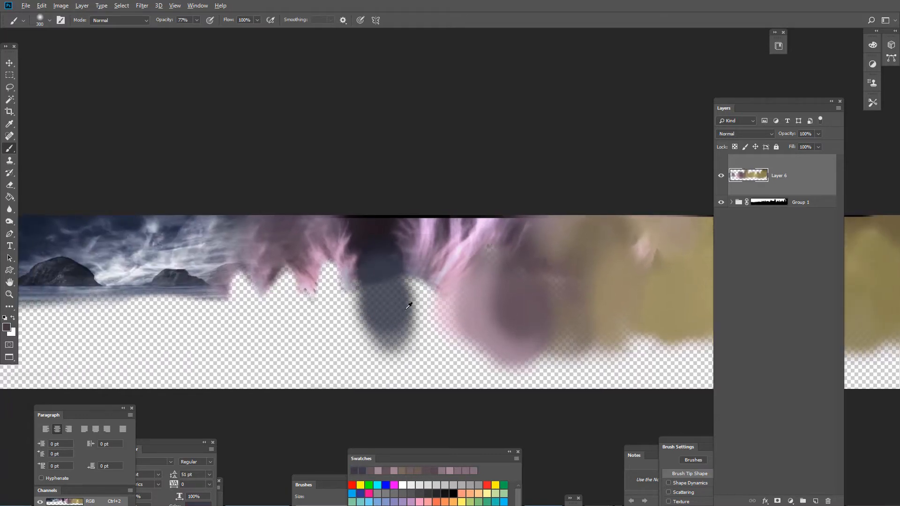
left_click(408, 306, "alt")
mouse_move(414, 293)
left_mouse_down()
mouse_move(412, 322)
mouse_move(438, 316)
mouse_move(438, 336)
mouse_move(435, 325)
mouse_move(428, 337)
mouse_move(401, 328)
mouse_move(412, 328)
left_mouse_up()
Step: Fill the gap between the dark blue-grey patch and the extended pink cloud with sampled mauve, pink and blue-grey
left_click(449, 309, "alt")
left_click(422, 285, "alt")
left_click(407, 300, "alt")
left_click(462, 333, "alt")
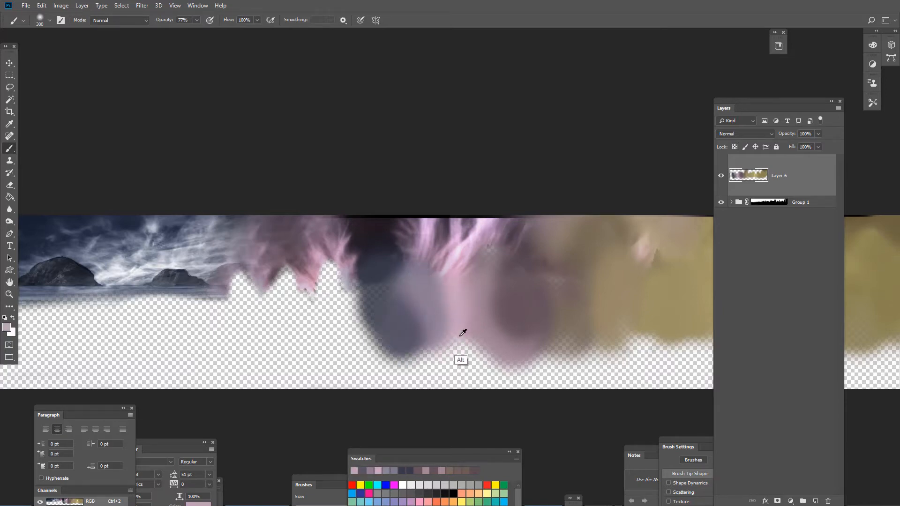
Step: Extend the pink feathery cloud on the island side of the dark patch downward with sampled pinks
left_click(338, 287, "alt")
left_click_drag(338, 284, 333, 332)
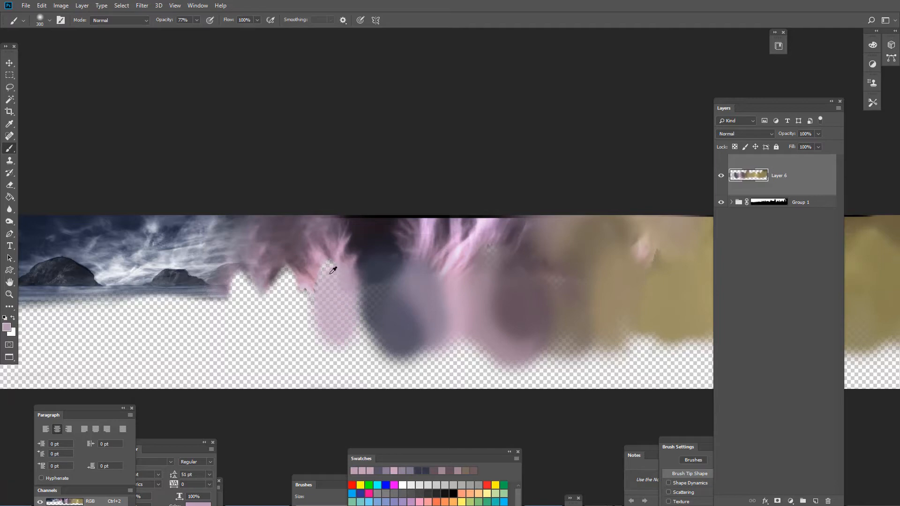
left_click(333, 270, "alt")
mouse_move(325, 257)
left_mouse_down()
mouse_move(333, 325)
mouse_move(359, 309)
mouse_move(359, 335)
left_mouse_up()
Step: Widen the dark patch toward the newly extended pink area with sampled muted purple and blue-grey
left_click(358, 315, "alt")
left_click(361, 310, "alt")
left_click(362, 304, "alt")
left_click(365, 283, "alt")
left_click_drag(361, 277, 359, 296)
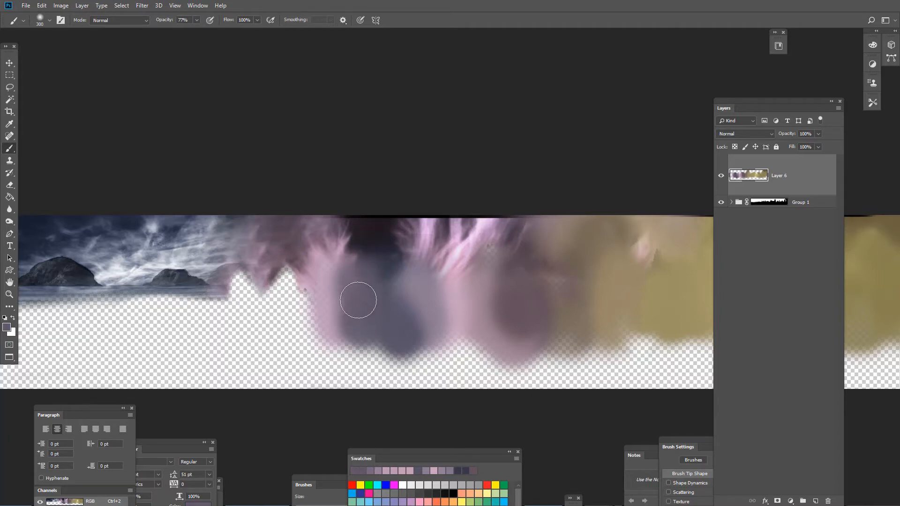
Step: Set the brush opacity to 33% and blend sampled mauve over the seam between the pink and dark patches
key("3")
key("3")
left_click(345, 318, "alt")
mouse_move(348, 336)
left_mouse_down()
mouse_move(345, 312)
mouse_move(337, 320)
left_mouse_up()
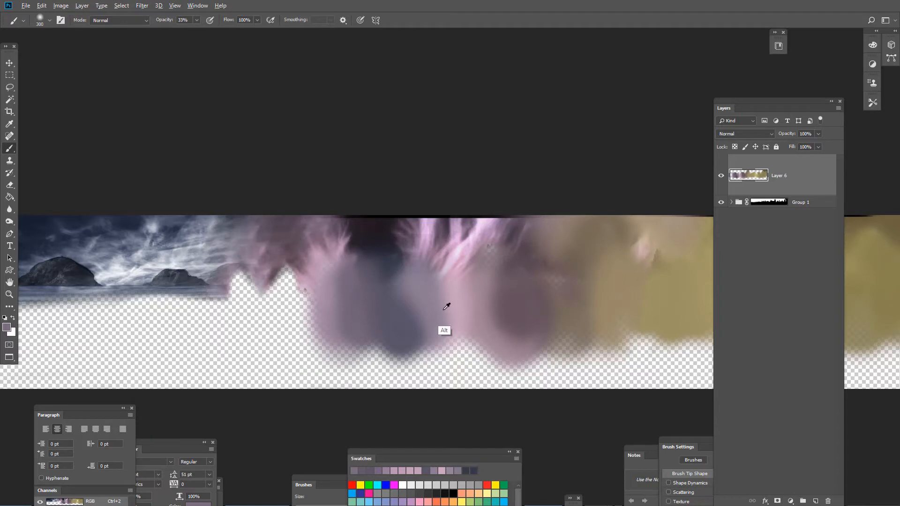
Step: Soften the blue-grey patch into the pink area toward the brown sky with sampled grey-purple and mauve
left_click(421, 297, "alt")
mouse_move(405, 307)
left_mouse_down()
mouse_move(401, 291)
mouse_move(421, 335)
left_mouse_up()
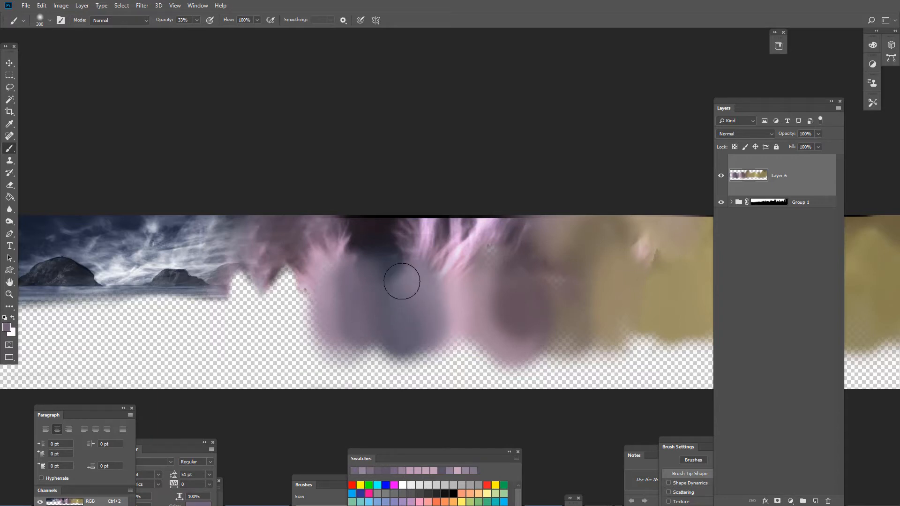
left_click(448, 296, "alt")
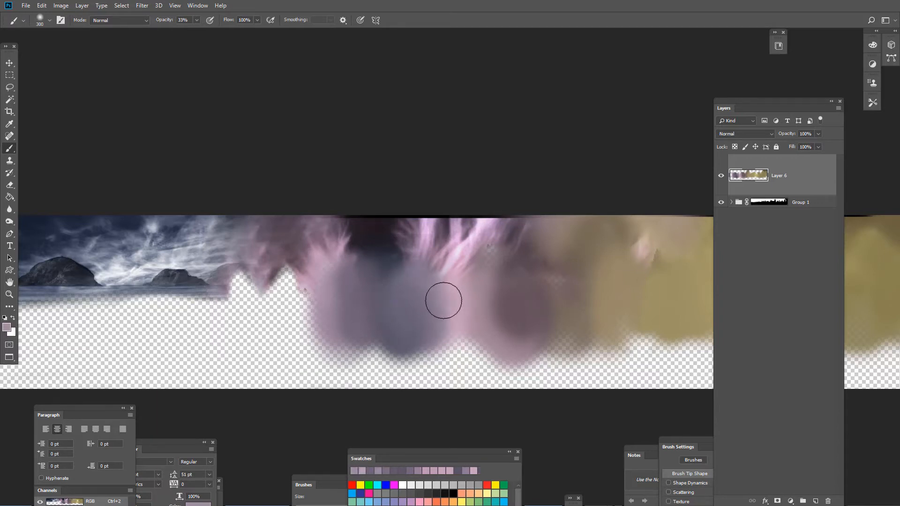
left_click(455, 333, "alt")
Step: Reselect Layer 6 and blend the dark mauve patch into the brown sky with sampled mauve-brown
left_click(627, 356, "ctrl")
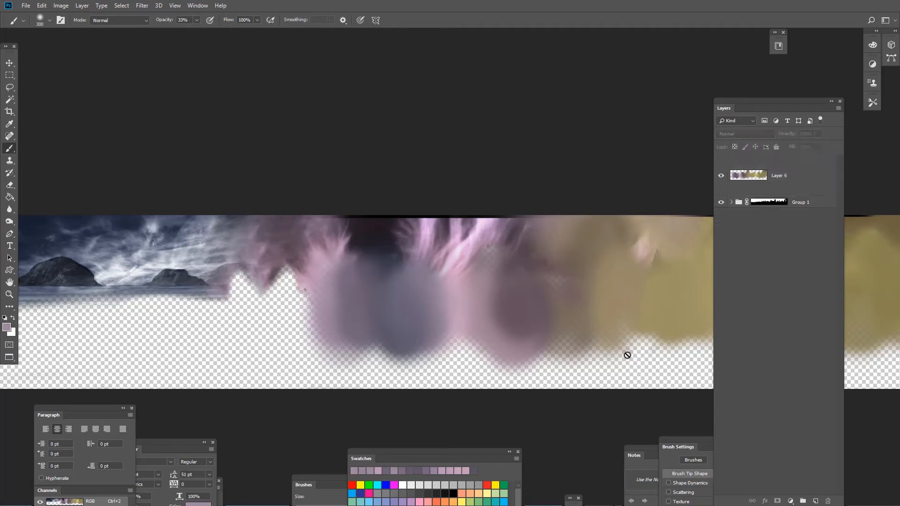
left_click(547, 315, "alt")
left_click(428, 190)
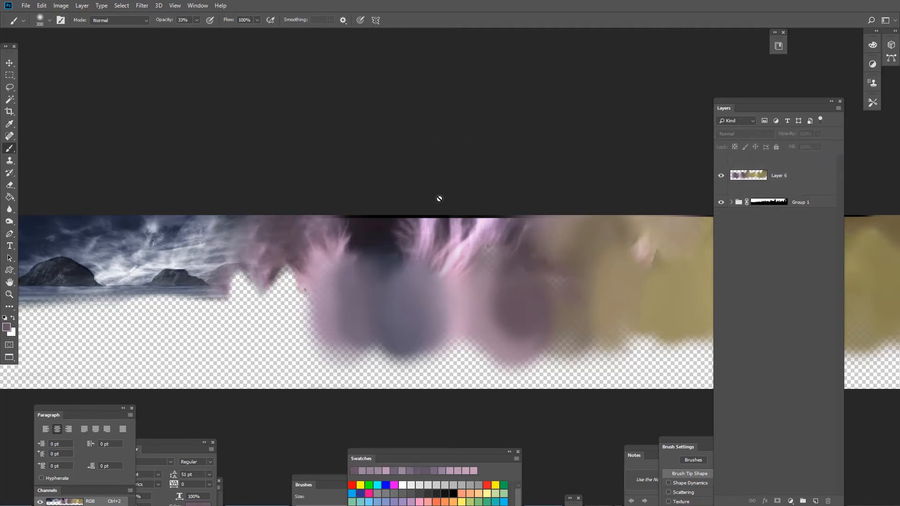
left_click(764, 181)
left_click(552, 324, "alt")
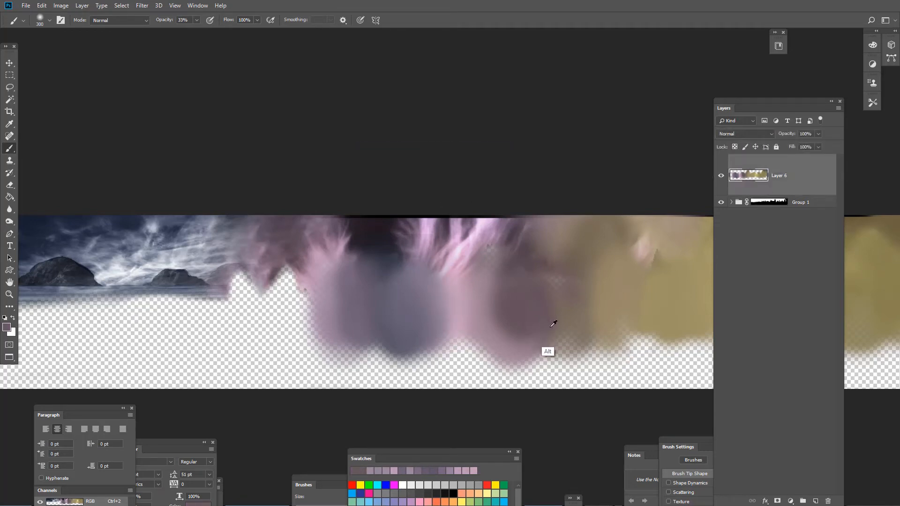
left_click(554, 324, "alt")
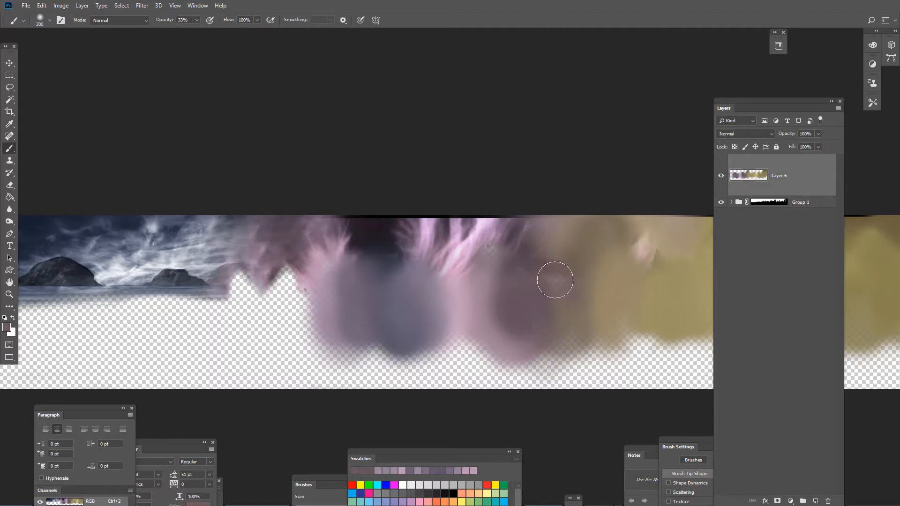
Step: Soften the dark mauve patch's upper edge toward the bright pink cloud with sampled mauve and pink
left_click(526, 283, "alt")
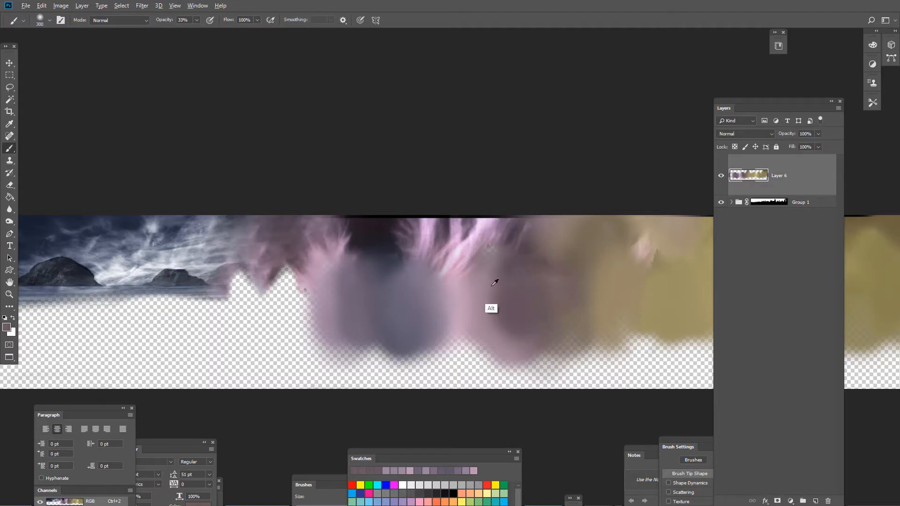
left_click(494, 268, "alt")
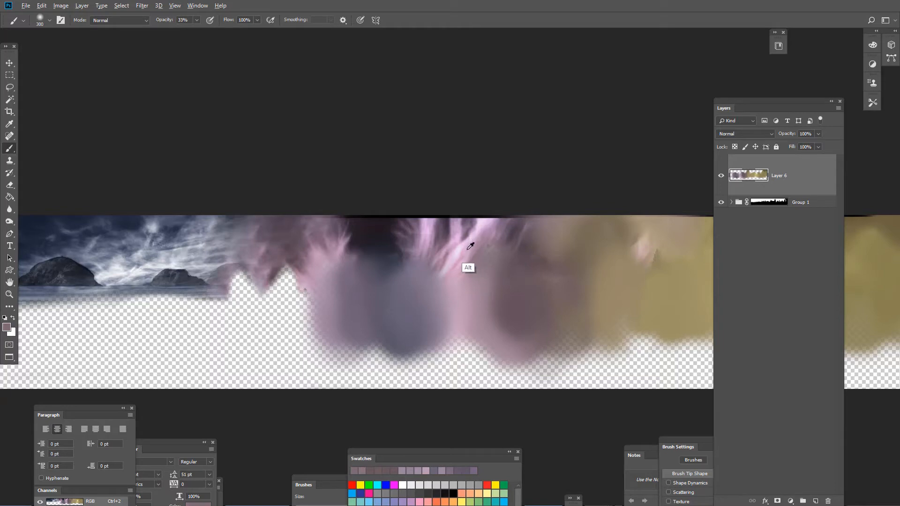
left_click(471, 241, "alt")
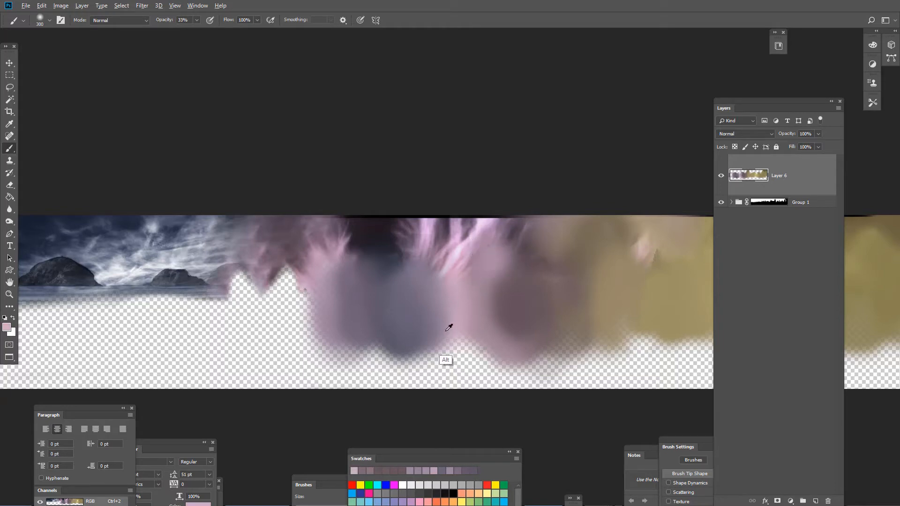
left_click(449, 324, "alt")
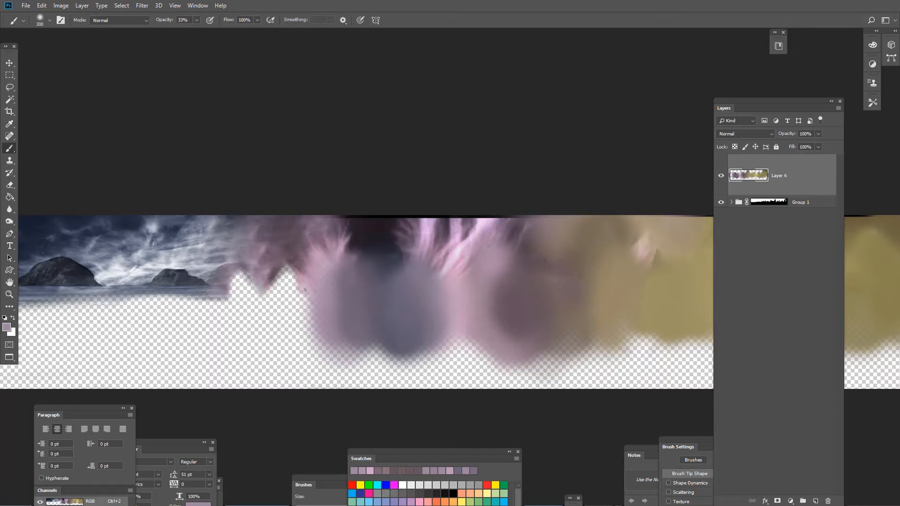
Step: Tint the empty gap beside the small islands near the horizon with sampled mauve and blue-grey
mouse_move(256, 321)
left_mouse_down()
mouse_move(372, 321)
mouse_move(358, 308)
mouse_move(370, 297)
mouse_move(361, 298)
left_mouse_up()
left_click(322, 301, "alt")
left_click(360, 295, "alt")
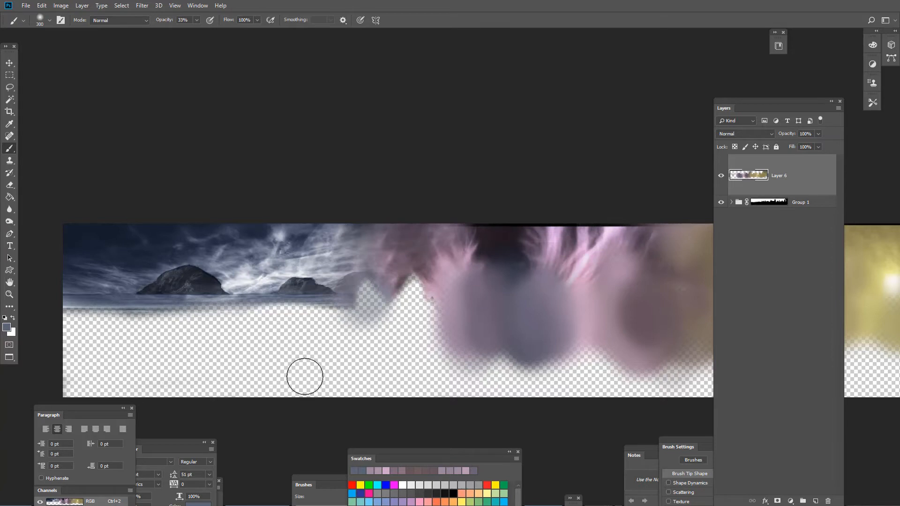
Step: Try to select the sea strip below the islands with the Rectangular Marquee and duplicate it
key("m")
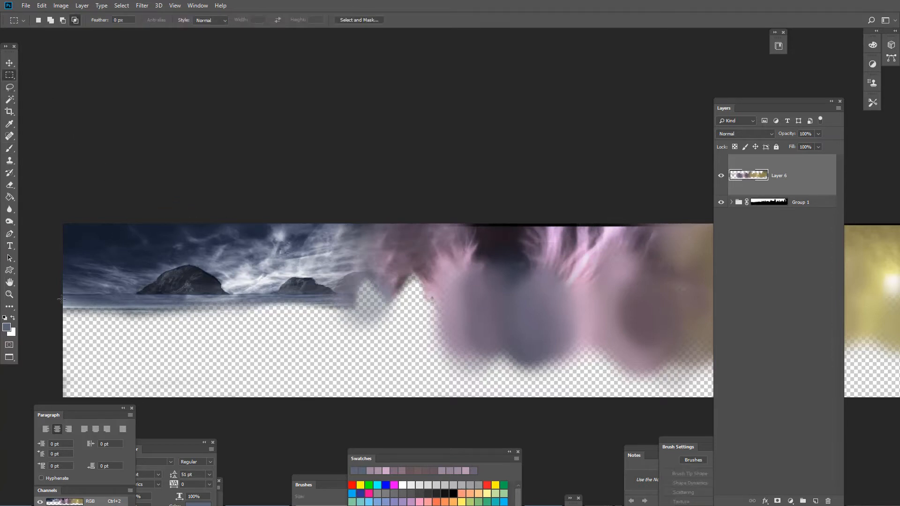
left_click_drag(61, 297, 363, 327)
left_click(423, 186)
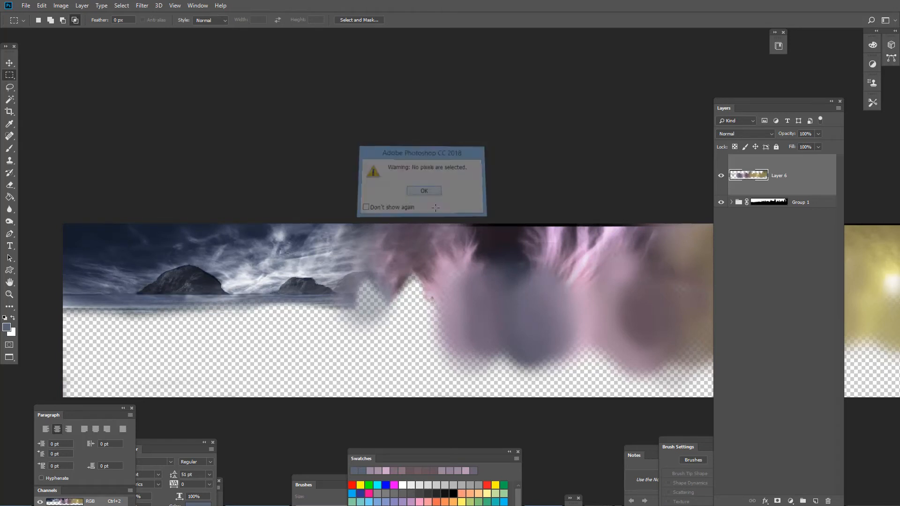
mouse_move(69, 296)
left_mouse_down()
mouse_move(327, 319)
mouse_move(426, 357)
left_mouse_up()
left_click(625, 470)
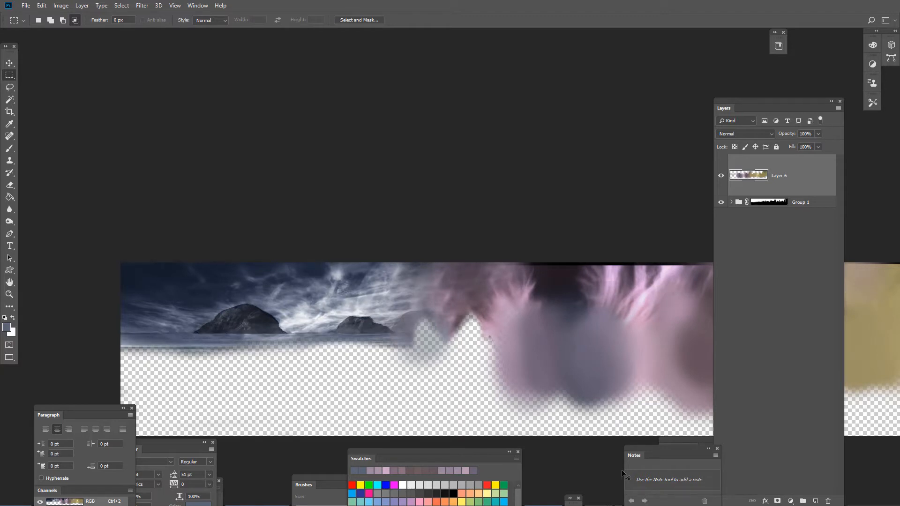
key("ctrl+j")
key("ctrl+z")
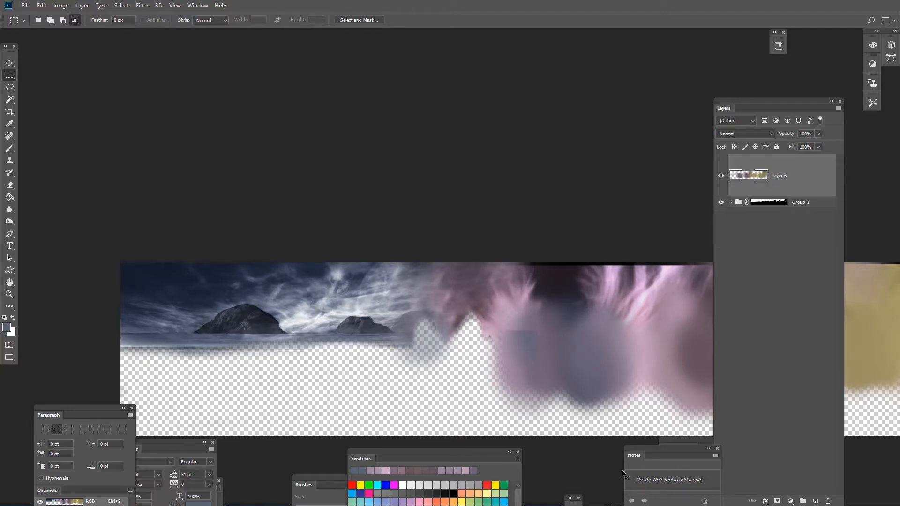
Step: Copy the merged sea strip, about 26.2 by 2.2 in, to a new layer and align it with the horizon beyond the islands
left_click(753, 176)
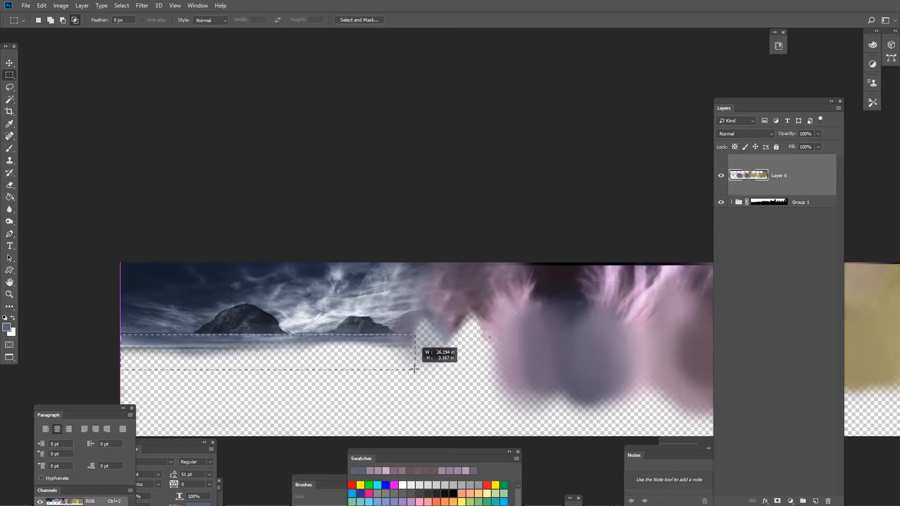
left_click(41, 6)
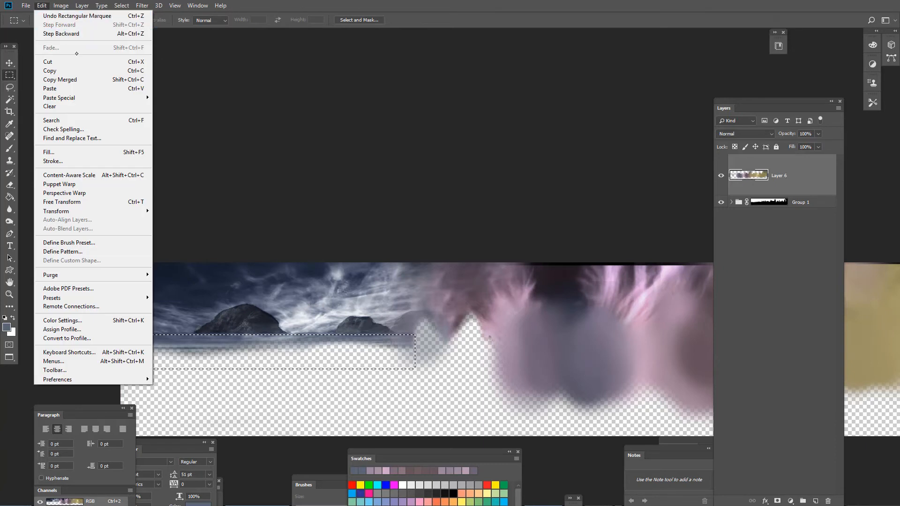
left_click(86, 79)
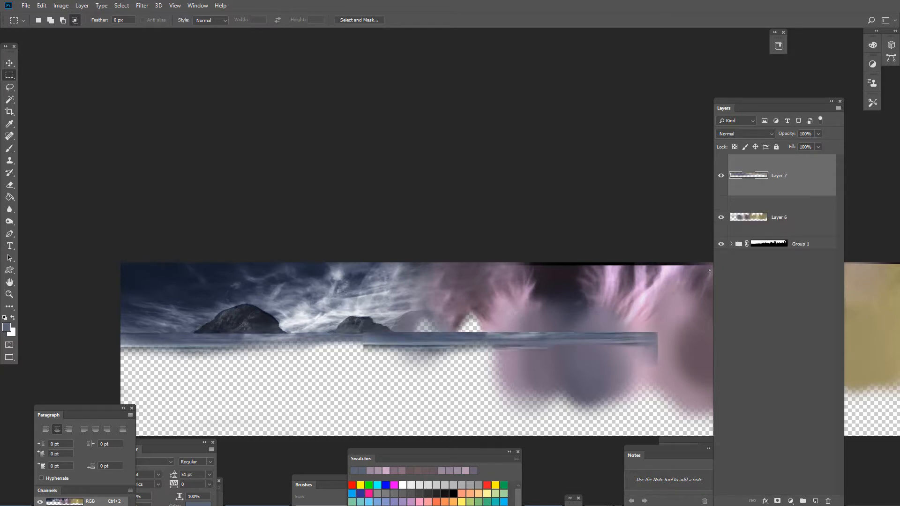
key("v")
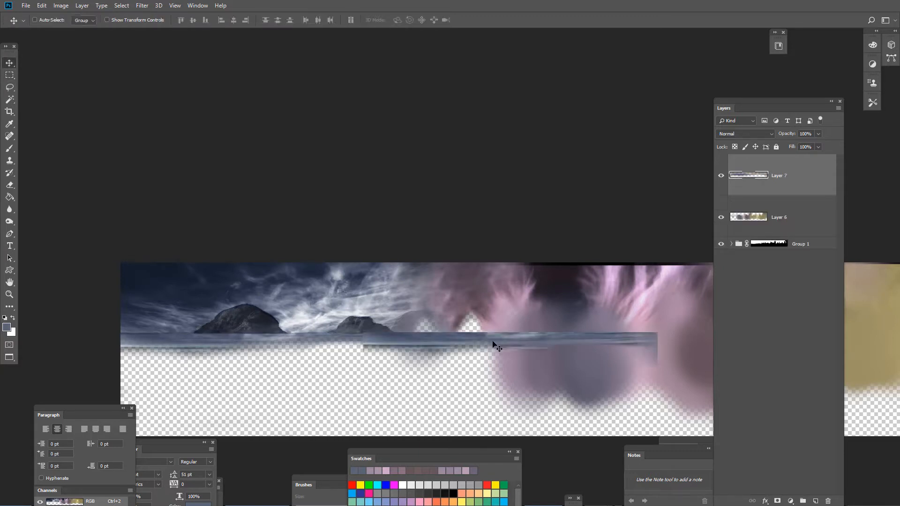
left_click_drag(492, 345, 470, 347)
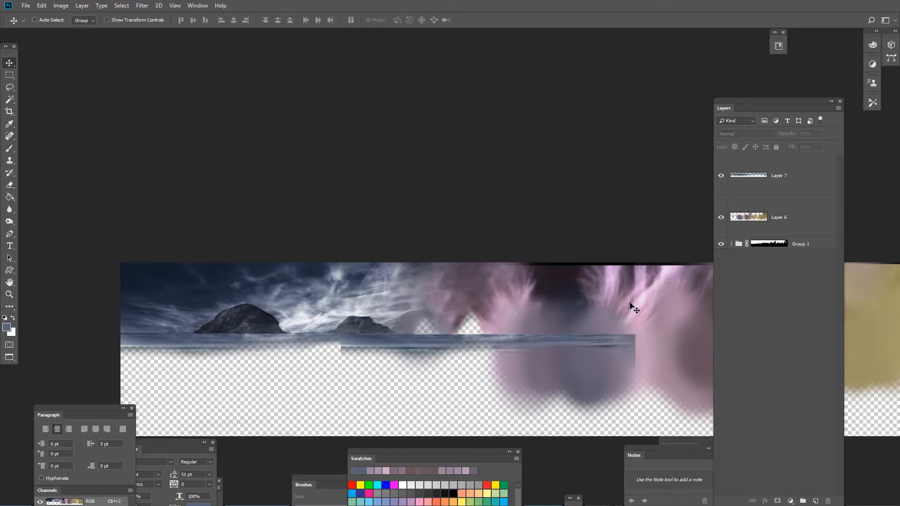
Step: Add an empty layer above the copied sea strip and make it the active layer
left_click(777, 178)
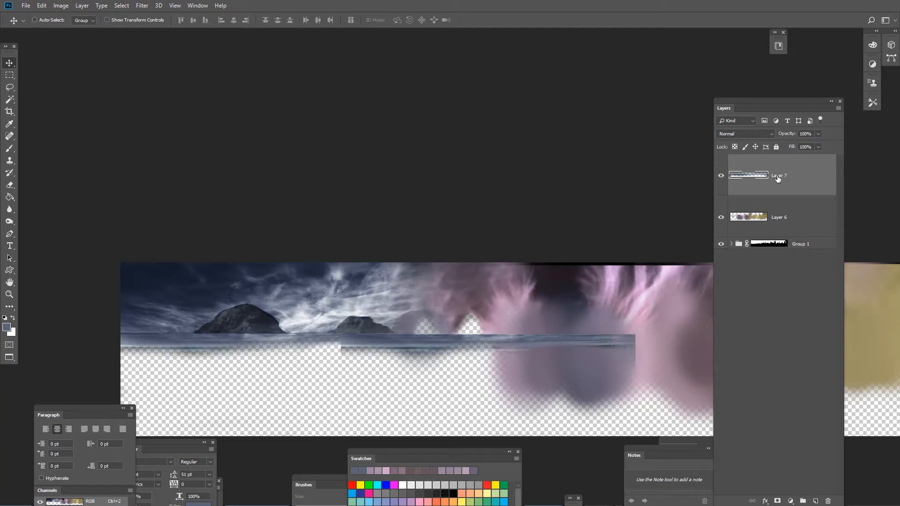
key("ctrl+shift+alt+n")
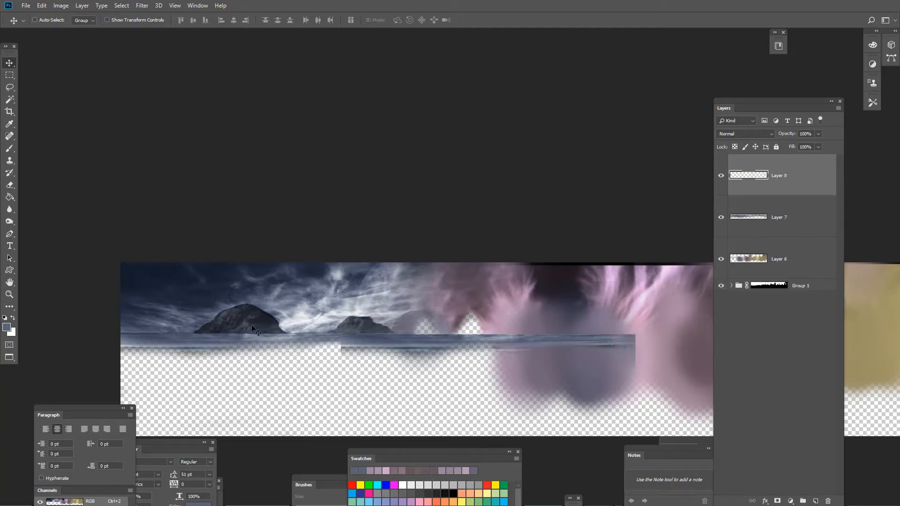
left_click(515, 349, "ctrl")
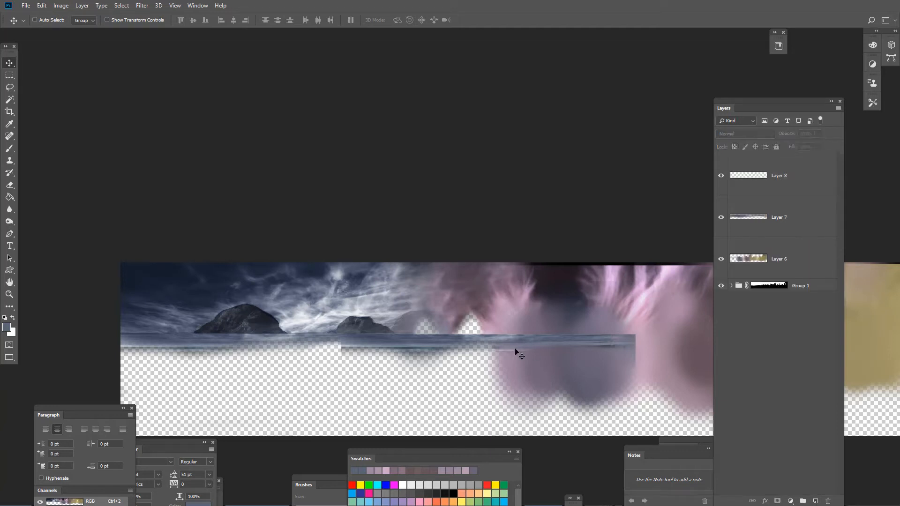
left_click(487, 322)
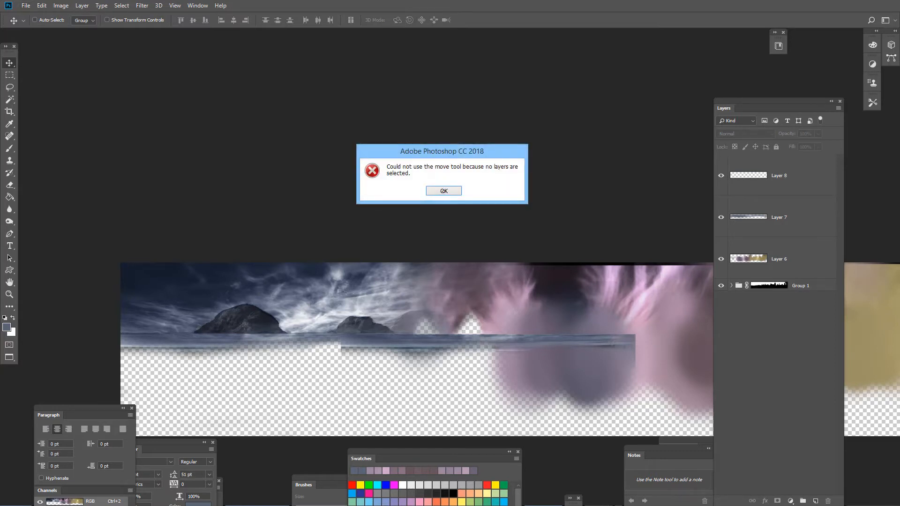
left_click(443, 191)
left_click(786, 186)
Step: Fill the pointed transparent gap above the copied sea strip with sampled mauve on the new layer
key("i")
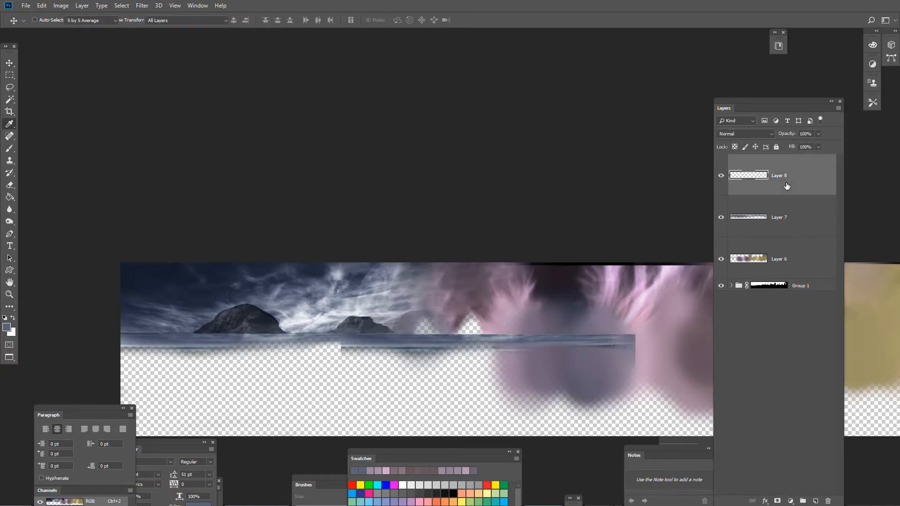
left_click(483, 322, "alt")
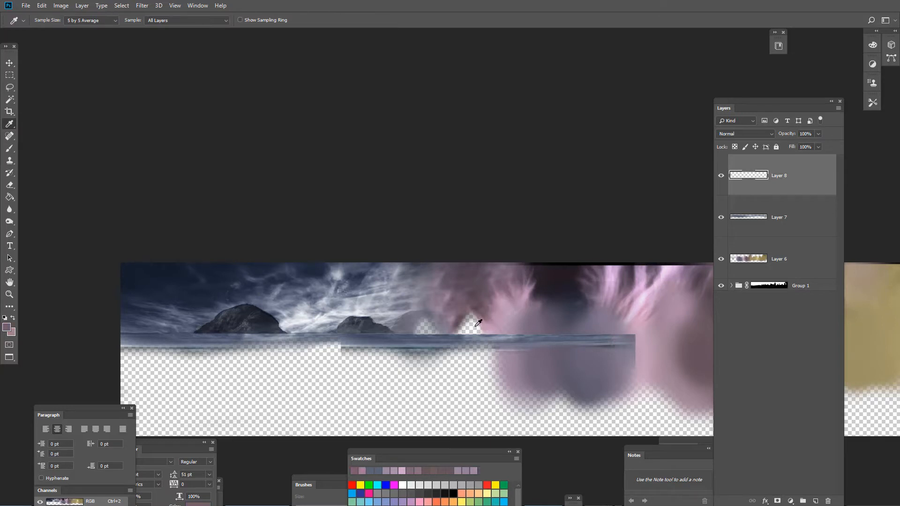
key("b")
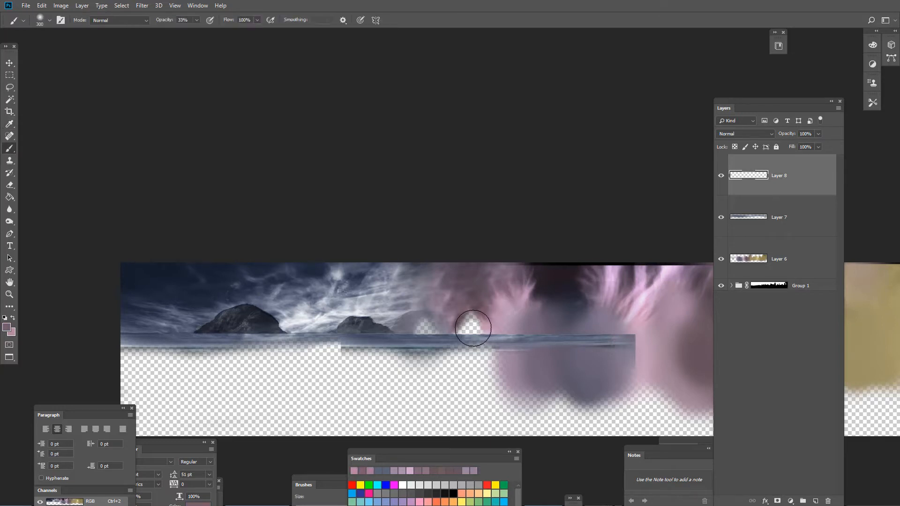
left_click_drag(470, 320, 474, 320)
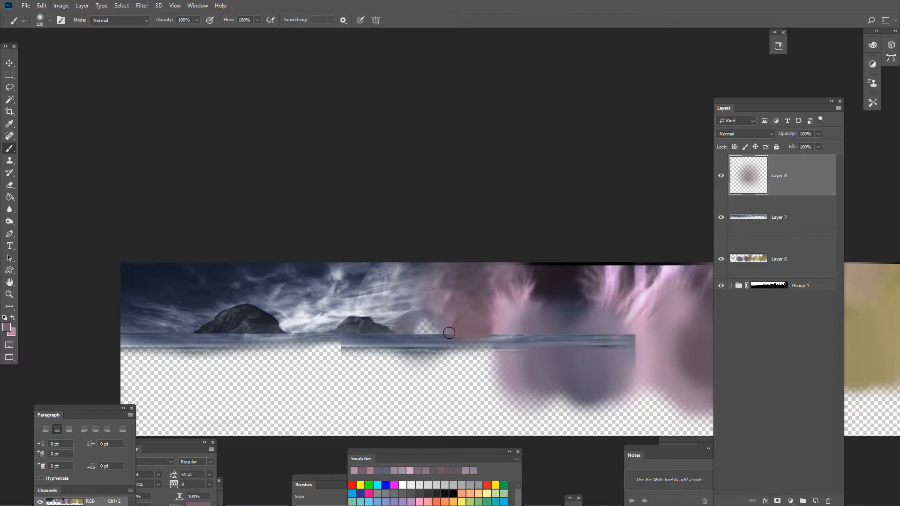
Step: Cover the smaller gap beside the islands with sampled blue-grey and mauve, using a size 100 brush at 100% opacity
mouse_move(449, 333)
left_mouse_down()
mouse_move(423, 323)
mouse_move(440, 332)
left_mouse_up()
left_click(416, 324, "alt")
left_click(454, 331, "alt")
left_click(450, 331, "alt")
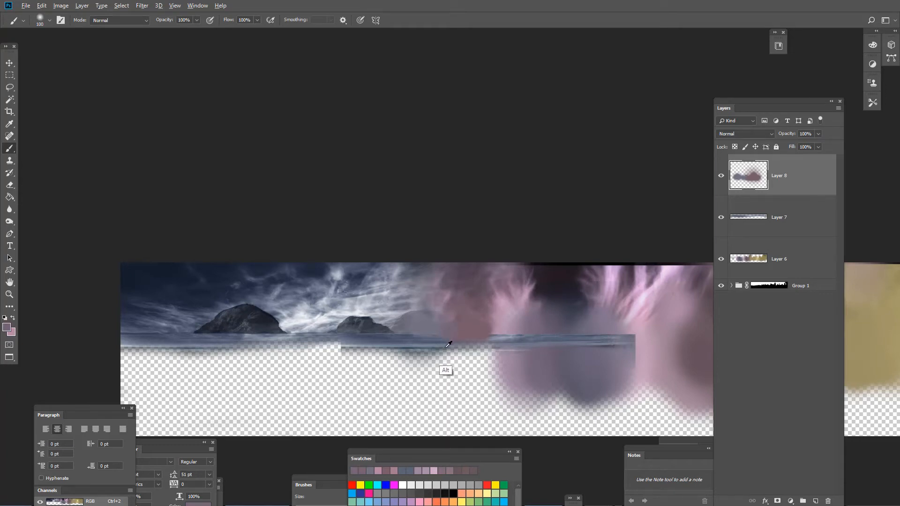
Step: Clone nearby water over the mauve paint spilling onto the sea strip with the Clone Stamp at 33% opacity
key("s")
key("alt+s")
key("Escape")
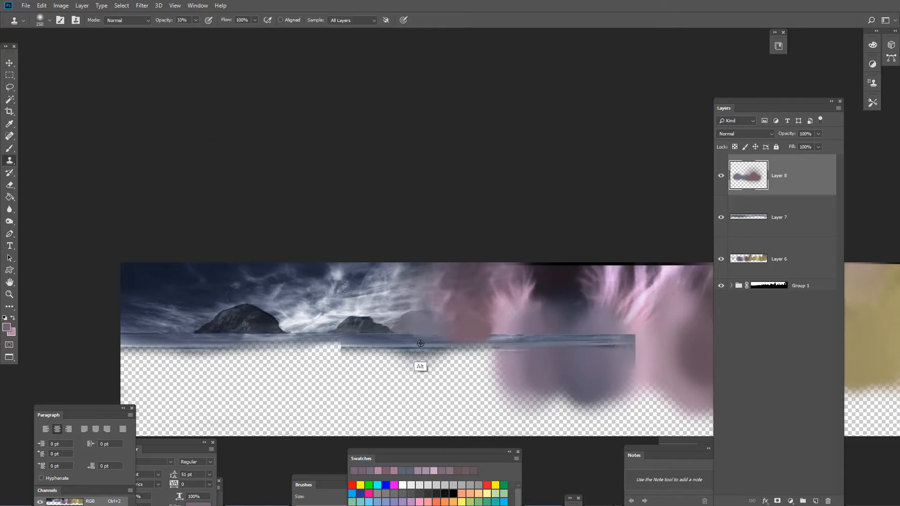
left_click(420, 343, "alt")
key("b")
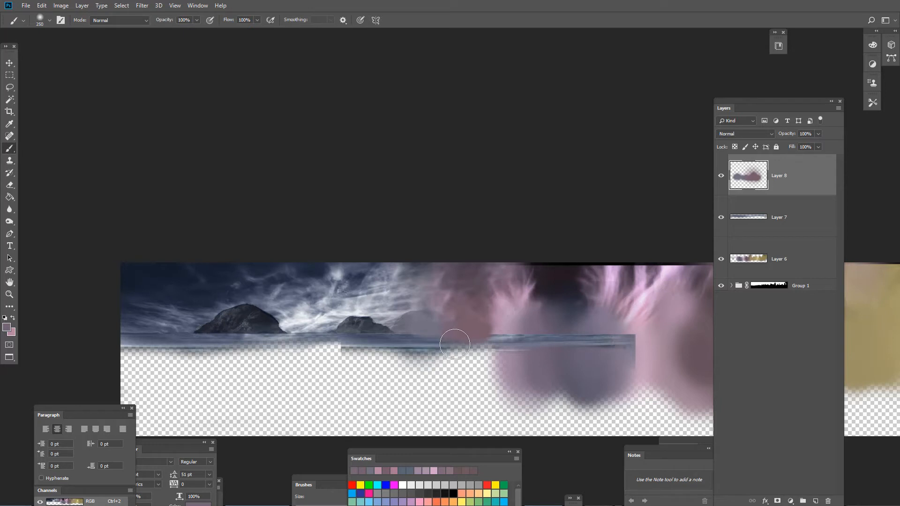
Step: Brush mauve and sampled blue-grey over the painted transition beside the small islands at the horizon
left_click_drag(461, 342, 424, 340)
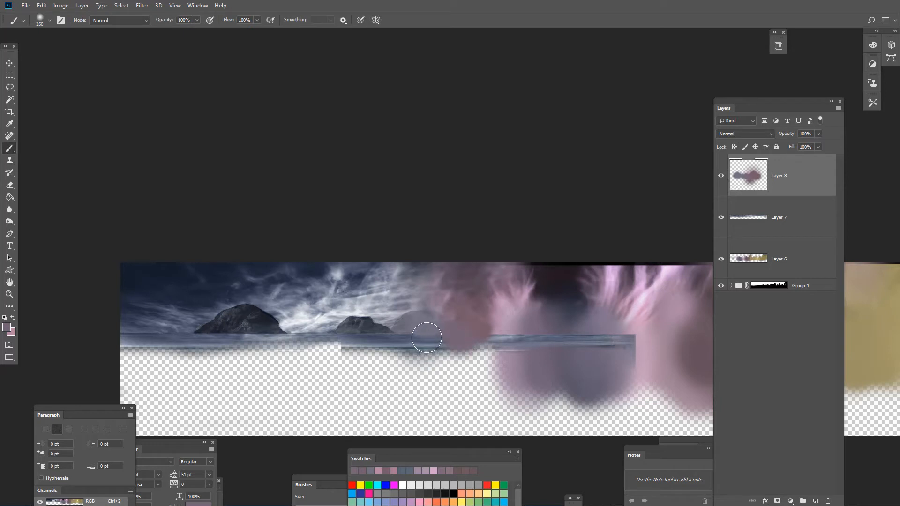
key("alt")
left_click(420, 339, "alt")
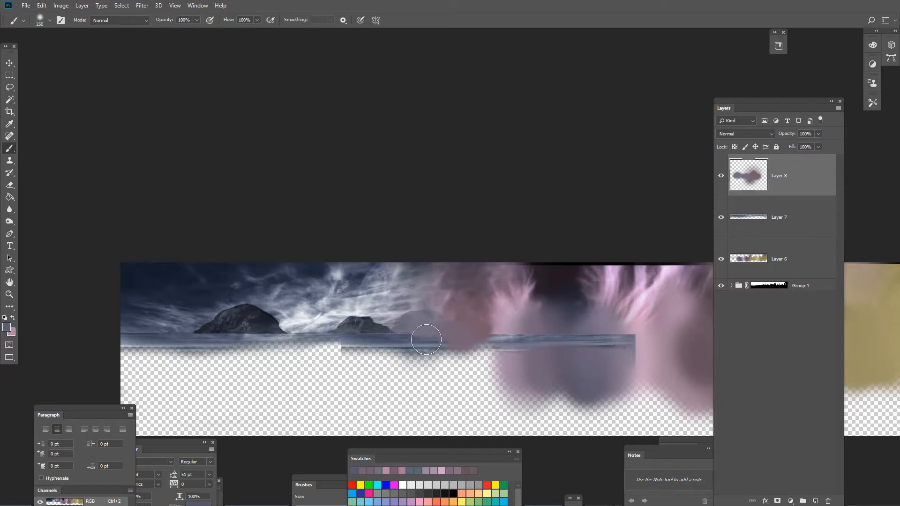
left_click(420, 341)
left_click(377, 341, "alt")
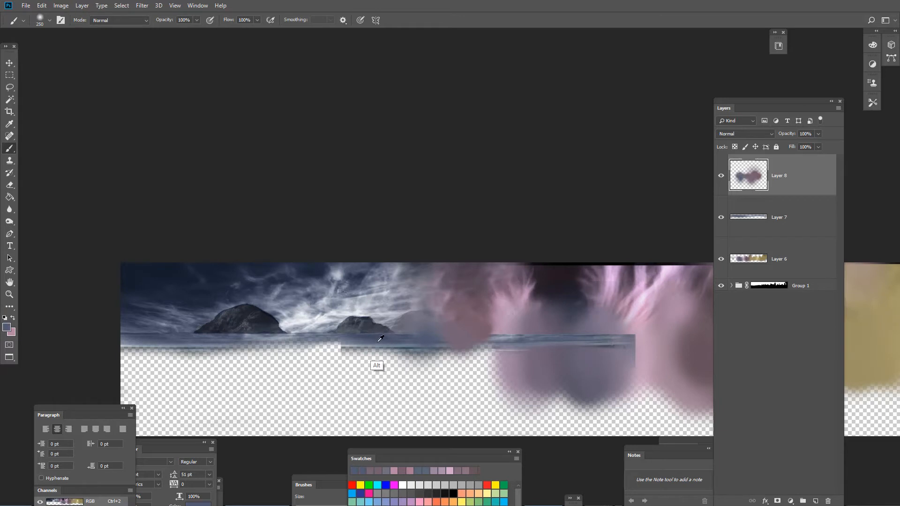
Step: Clone the sea across the mauve paint covering the horizon strip, raising the Clone Stamp opacity to 100%
key("s")
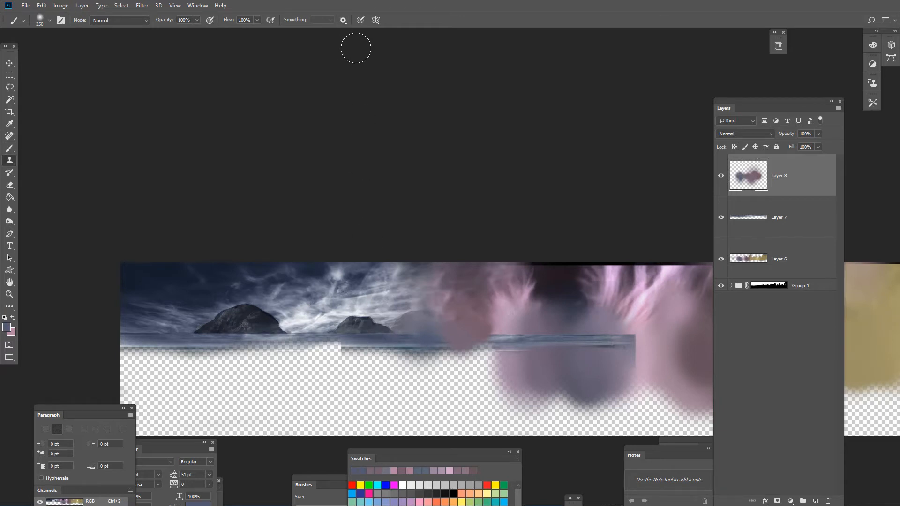
left_click(399, 339, "alt")
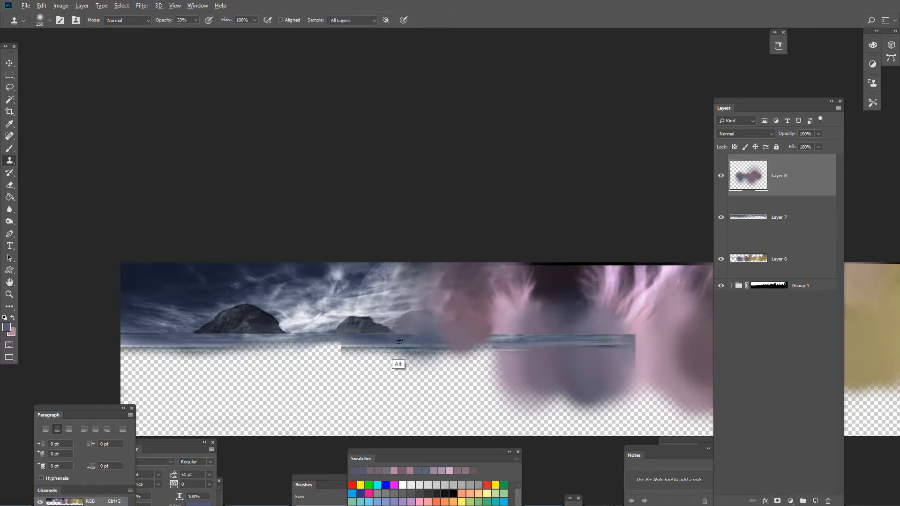
left_click(457, 341)
left_click(481, 342)
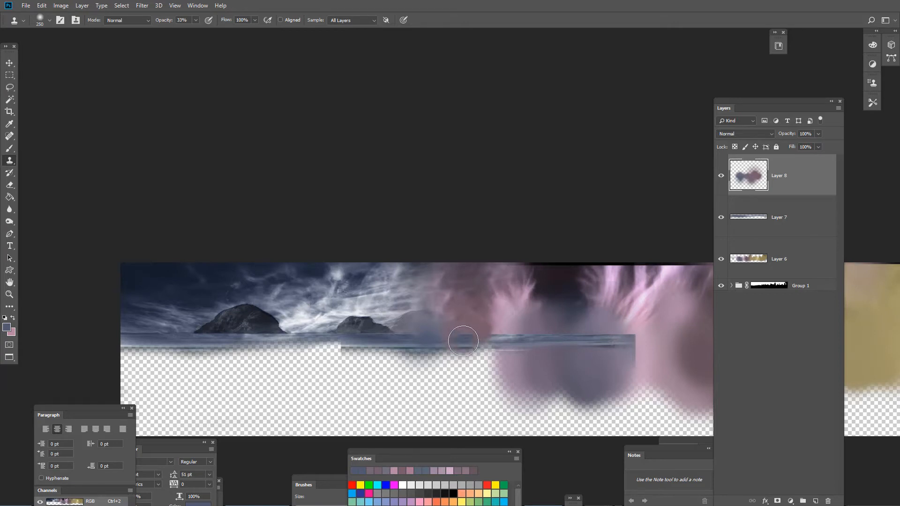
left_click(469, 344)
mouse_move(452, 340)
left_mouse_down()
mouse_move(447, 342)
mouse_move(547, 345)
mouse_move(473, 346)
left_mouse_up()
key("0")
mouse_move(535, 347)
left_mouse_down()
mouse_move(569, 347)
mouse_move(452, 345)
left_mouse_up()
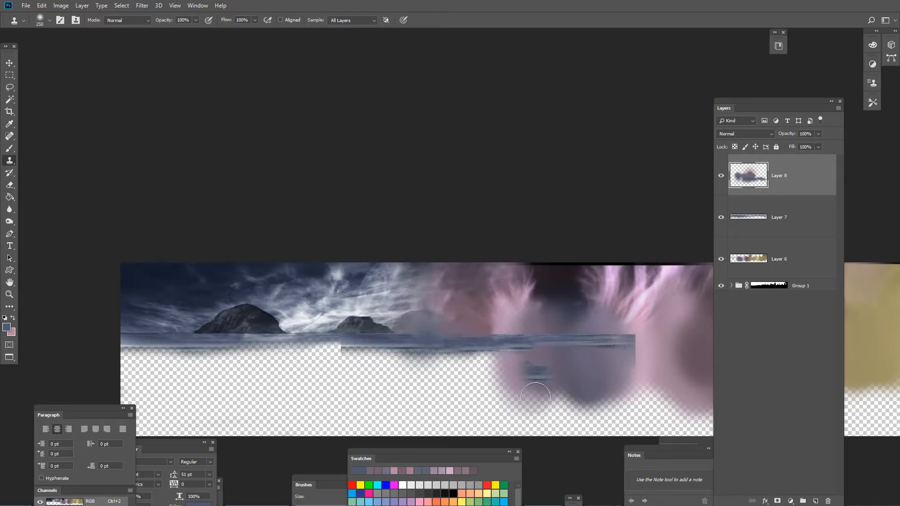
Step: Soften the hard end of the copied sea strip by painting sampled pink over it with the size 250 brush
left_click_drag(552, 415, 557, 423)
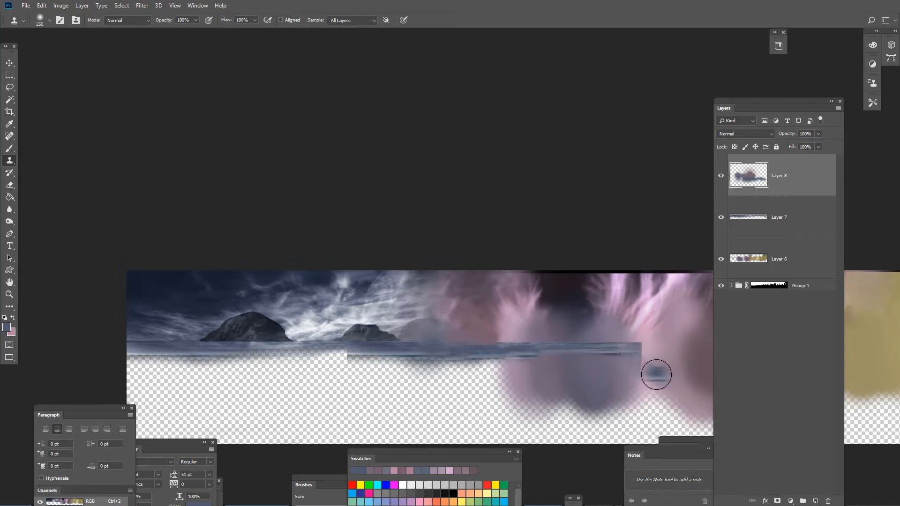
key("b")
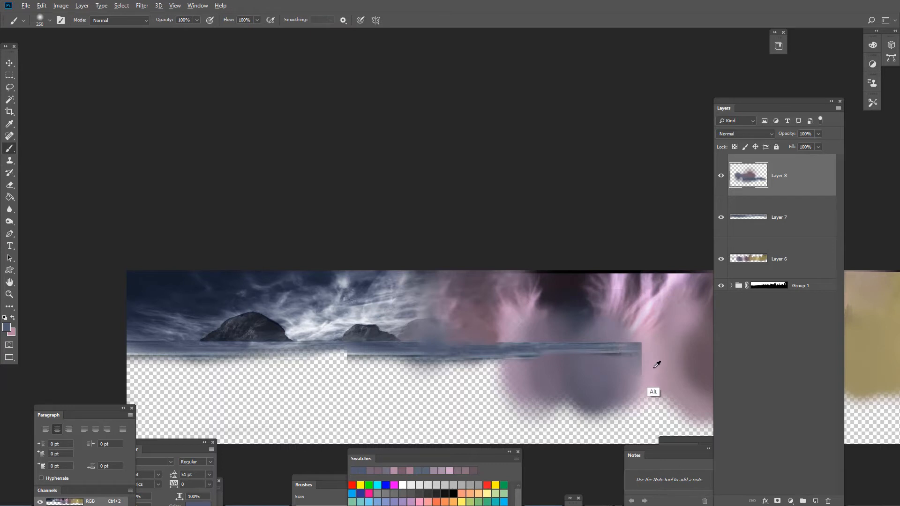
left_click(657, 364, "alt")
left_click_drag(647, 354, 643, 326)
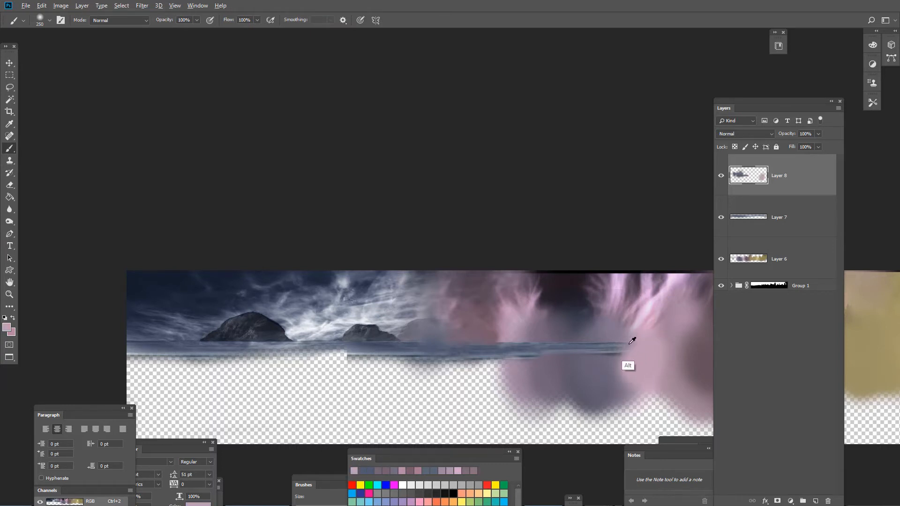
left_click(631, 347)
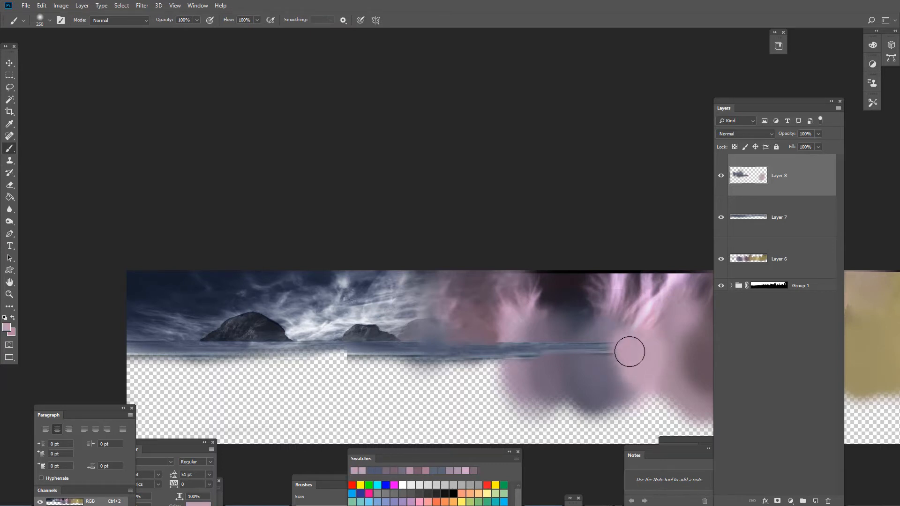
Step: Clone cloud texture from the sky above the small islands over the neighbouring flat mauve paint
left_click(411, 302, "alt")
key("s")
key("alt+s")
key("Escape")
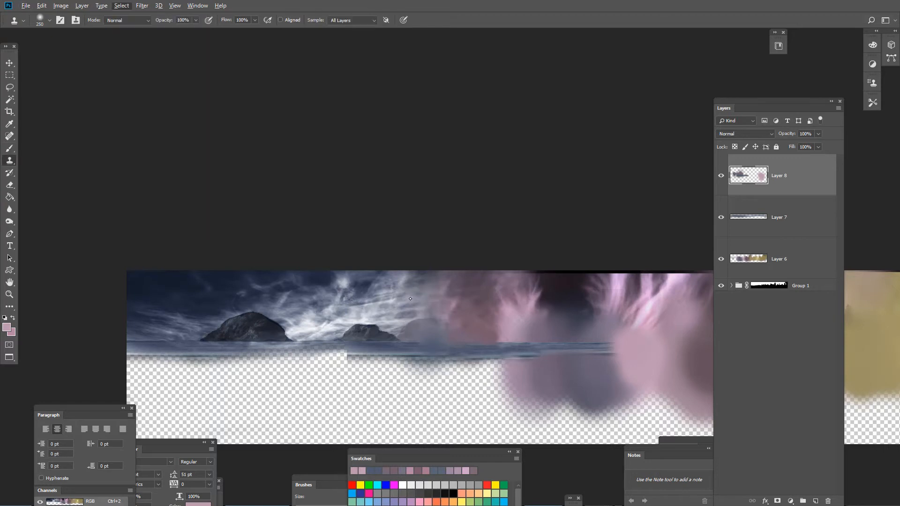
key("Escape")
key("b")
key("s")
left_click(411, 301, "alt")
mouse_move(445, 315)
left_mouse_down()
mouse_move(447, 306)
mouse_move(429, 305)
mouse_move(491, 315)
left_mouse_up()
Step: Clone the bright clouds beside the large island over the mauve sky above the horizon, using size 600 and 40% opacity
left_click(295, 341, "alt")
key("bracketright")
key("bracketright")
key("bracketright")
key("bracketright")
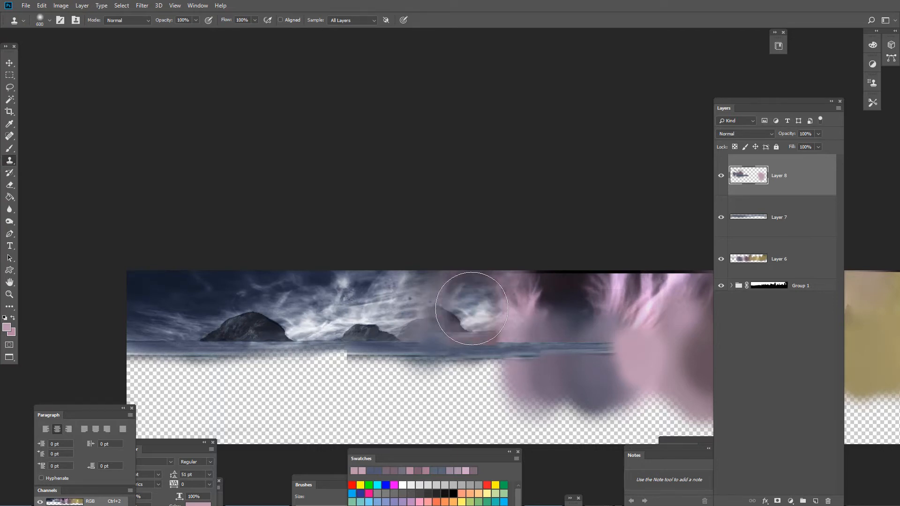
key("4")
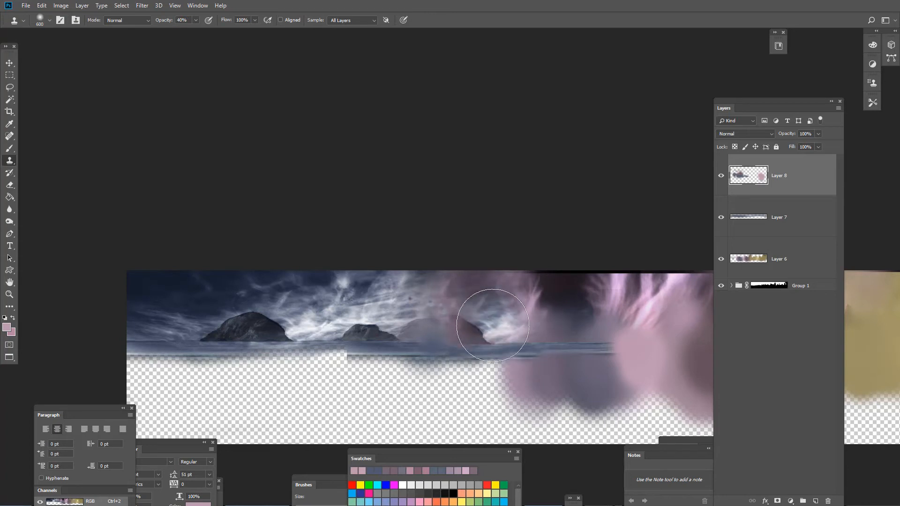
left_click_drag(473, 315, 460, 326)
key("ctrl+z")
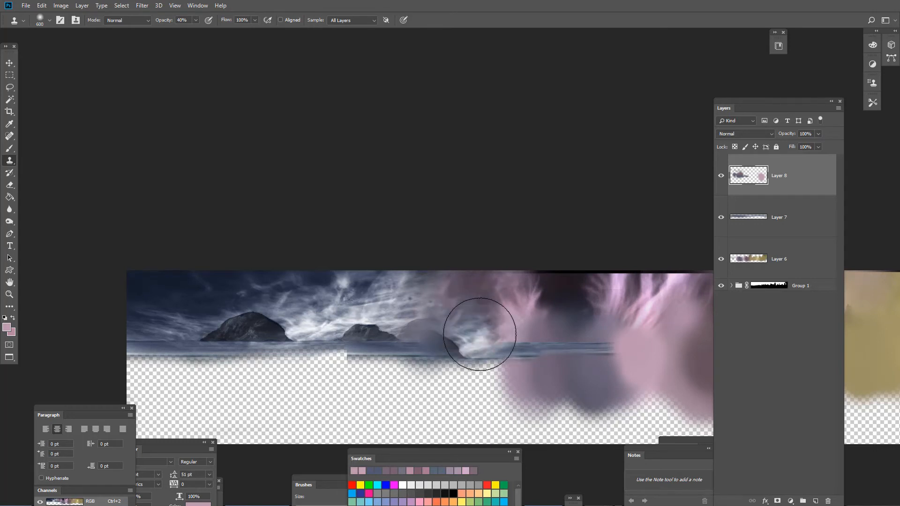
left_click(480, 334)
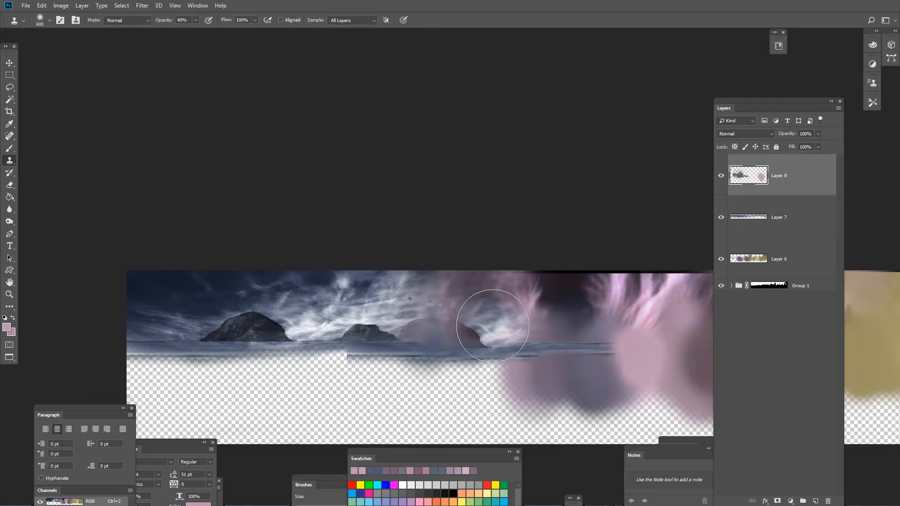
left_click(493, 322)
left_click(510, 323)
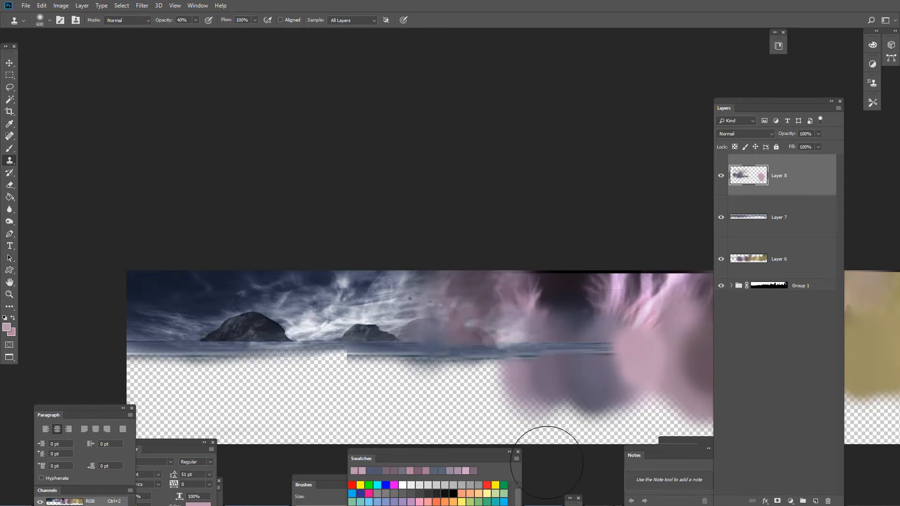
Step: Clone the pink sky streaks down over the flat pink paint beyond the sea strip at 40% opacity
left_click_drag(590, 305, 583, 305)
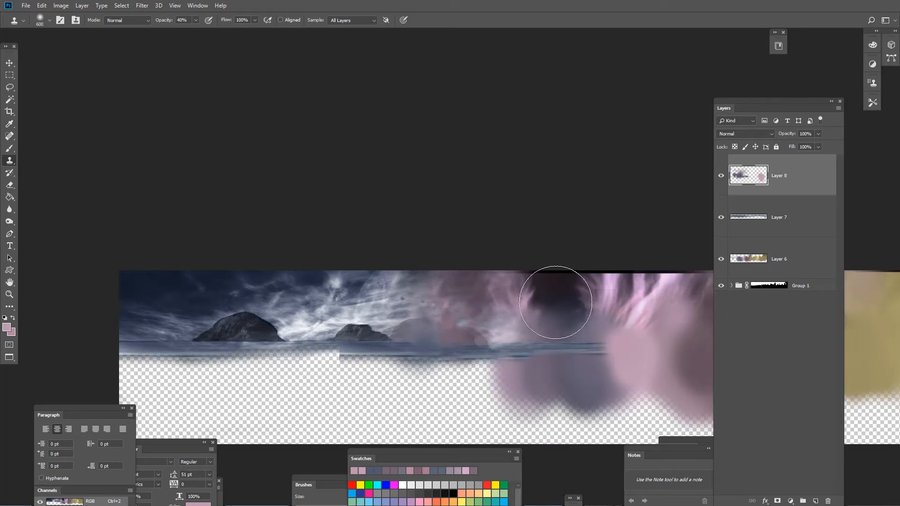
key("ctrl")
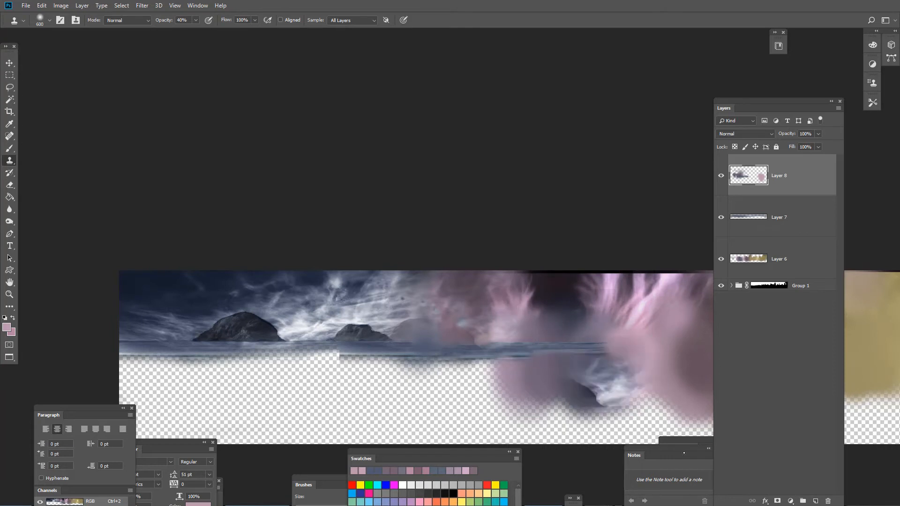
key("ctrl+alt+space")
left_click(650, 418, "ctrl+alt")
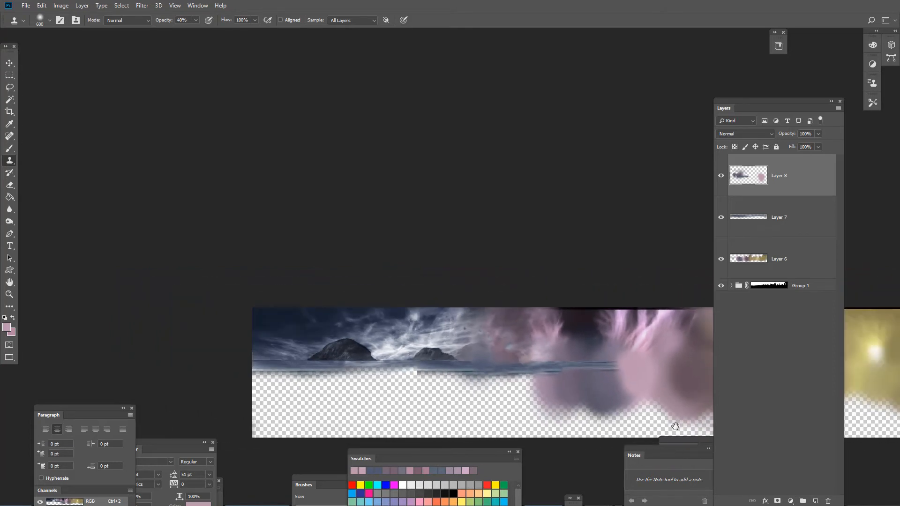
mouse_move(652, 414)
left_mouse_down()
mouse_move(532, 402)
mouse_move(436, 364)
left_mouse_up()
key("alt")
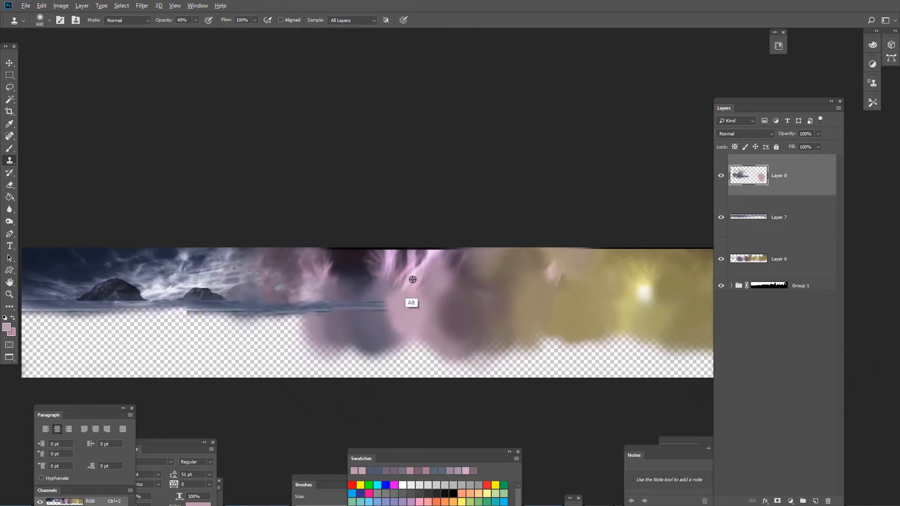
left_click(412, 277, "alt")
mouse_move(446, 297)
left_mouse_down()
mouse_move(451, 346)
mouse_move(428, 291)
mouse_move(443, 307)
mouse_move(420, 296)
mouse_move(436, 321)
mouse_move(402, 302)
left_mouse_up()
Step: Strengthen and extend the cloned pink streaks across the mauve sky towards the olive area, raising the Clone Stamp opacity to 100%
key("8")
key("8")
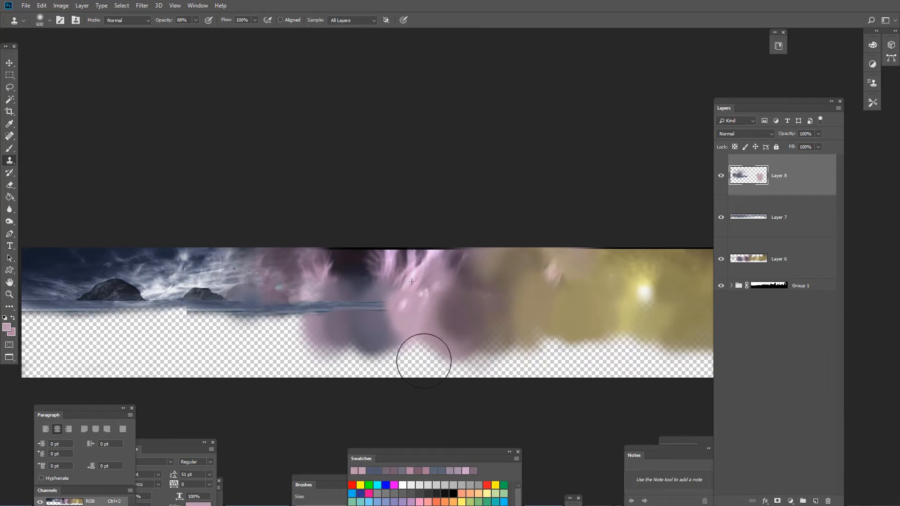
left_click(421, 302)
key("0")
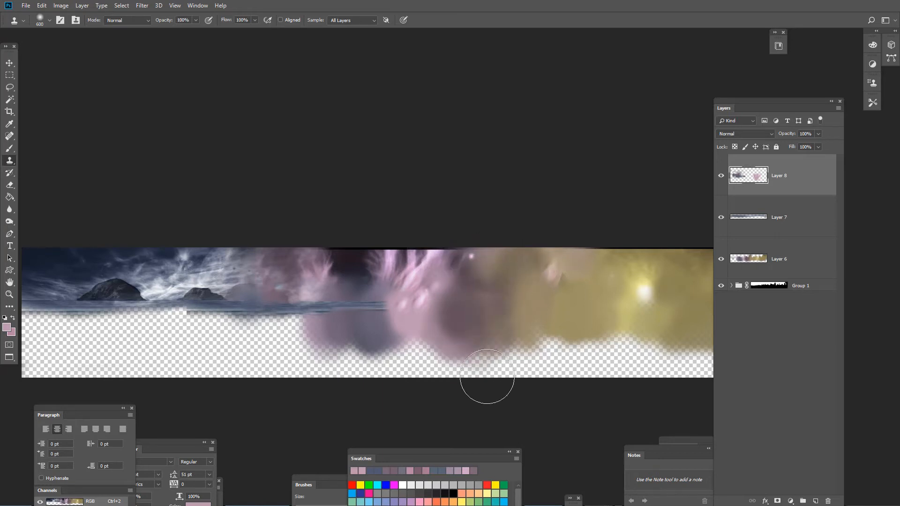
mouse_move(458, 263)
left_mouse_down()
mouse_move(434, 292)
mouse_move(432, 401)
mouse_move(444, 286)
mouse_move(431, 311)
mouse_move(453, 256)
mouse_move(427, 259)
mouse_move(451, 263)
left_mouse_up()
key("ctrl+z")
left_click(545, 306, "alt")
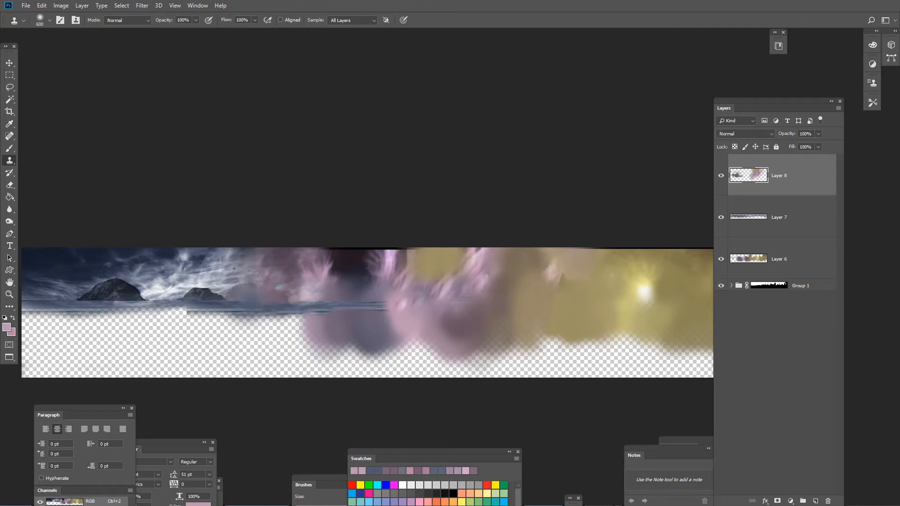
key("ctrl+z")
key("ctrl+z")
key("ctrl+z")
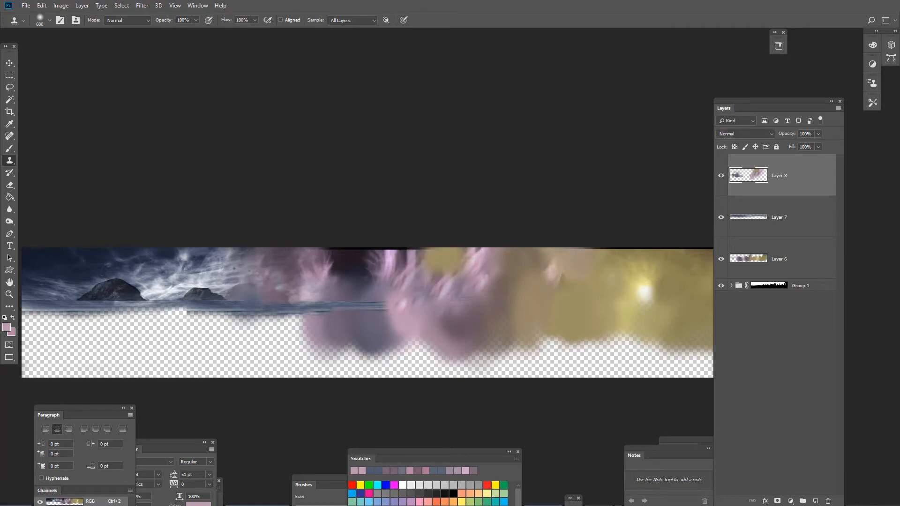
key("ctrl+z")
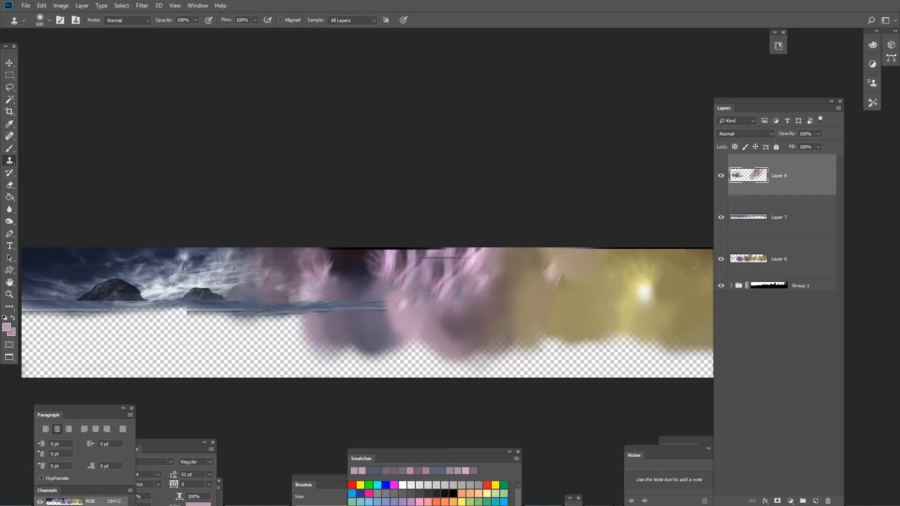
Step: Blend the cloned pink streaks into the olive sky with sampled brown and mauve, using a size 250 brush at 55% opacity
key("b")
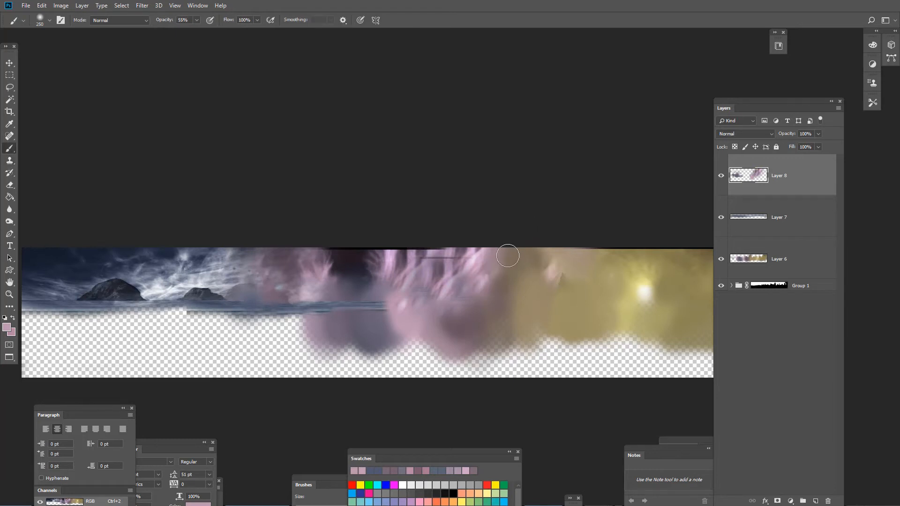
left_click(524, 253, "alt")
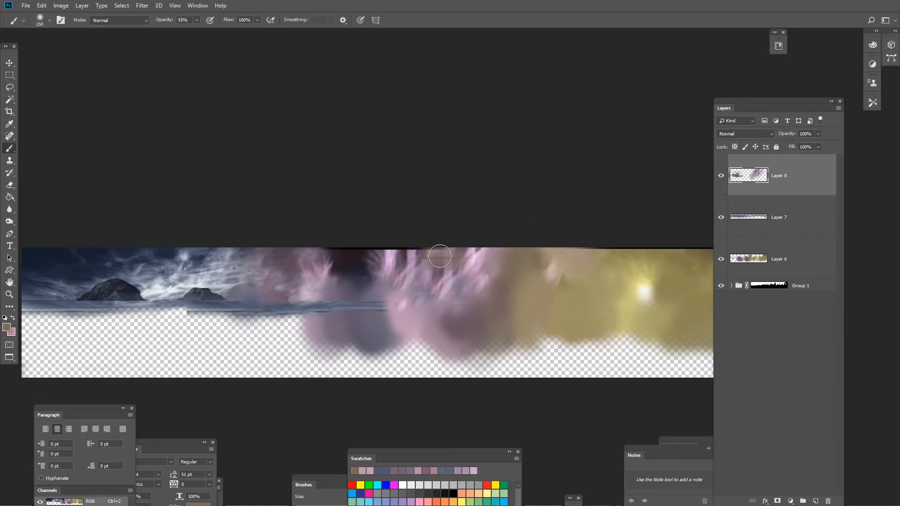
left_click(427, 272, "alt")
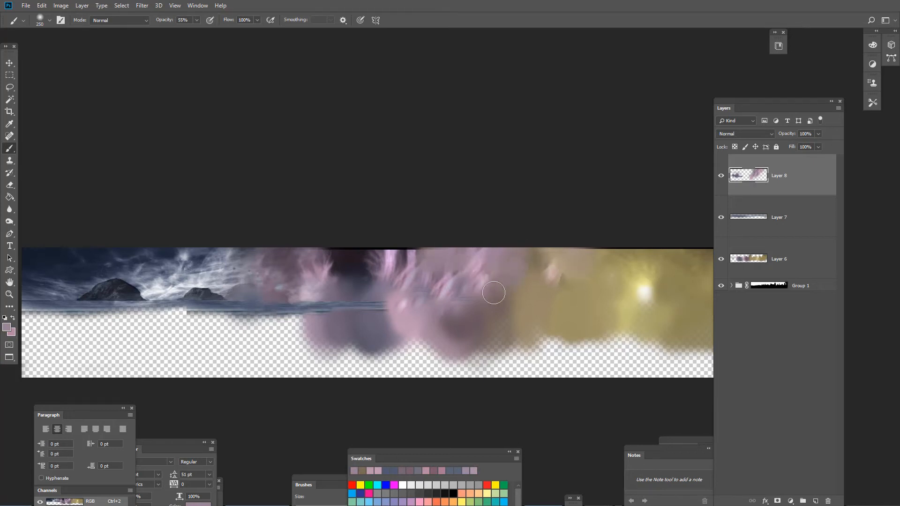
left_click(478, 333, "alt")
mouse_move(514, 323)
left_mouse_down()
mouse_move(516, 304)
mouse_move(511, 324)
mouse_move(548, 340)
mouse_move(586, 345)
mouse_move(611, 332)
left_mouse_up()
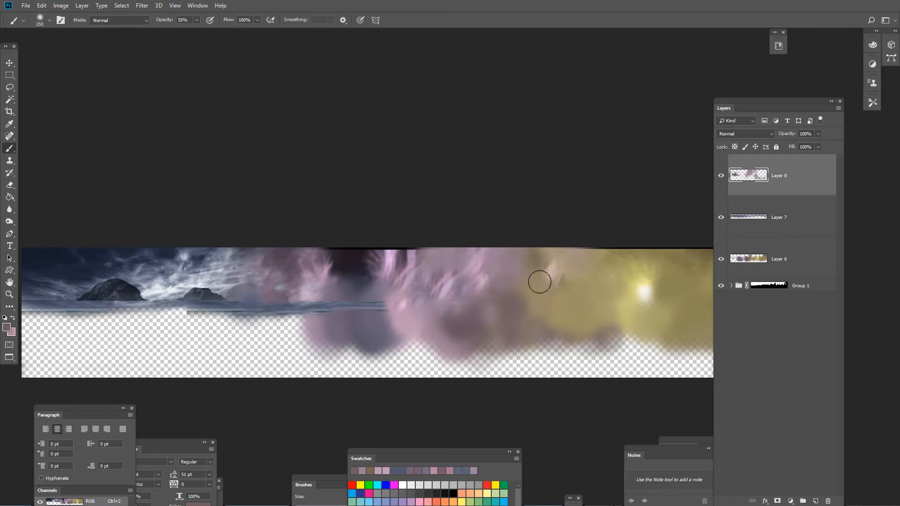
left_click(581, 290, "alt")
Step: Try to clone sky texture over the olive area beside the sun glow with the Clone Stamp at size 600 and 100% opacity
key("s")
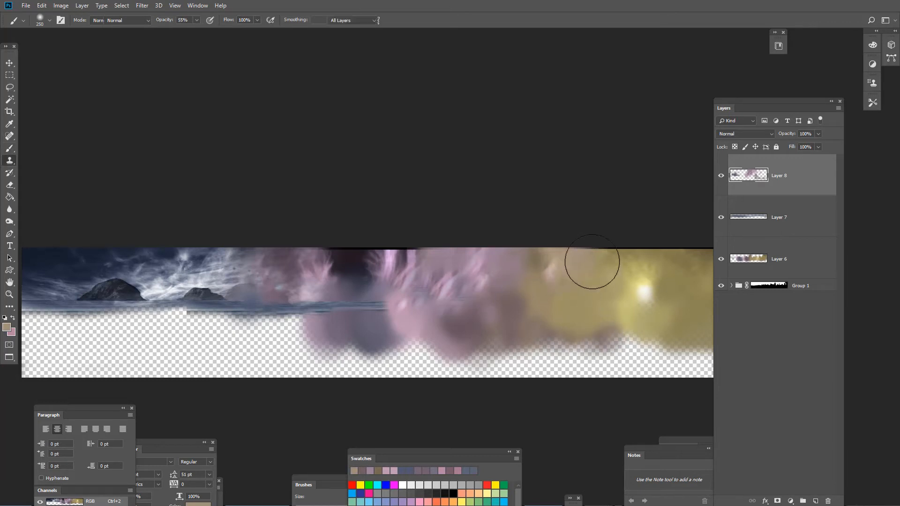
left_click(580, 256, "alt")
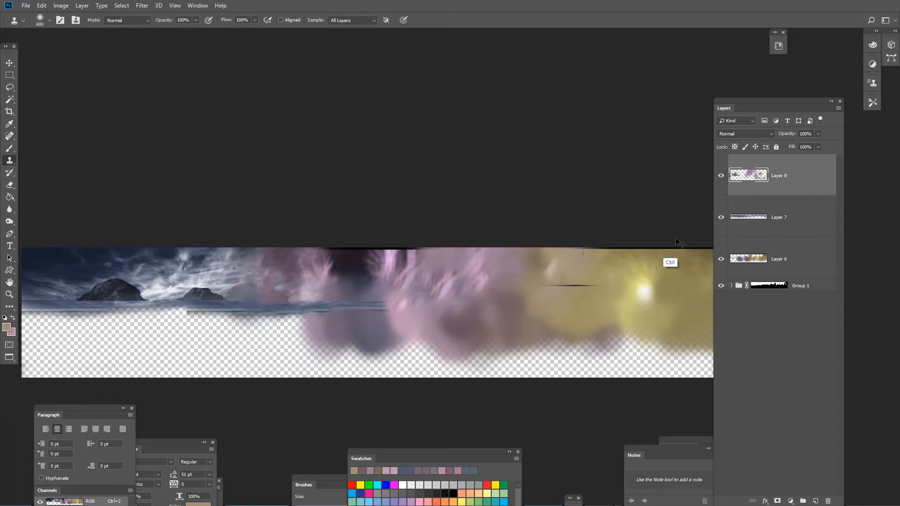
key("ctrl+z")
left_click(646, 275)
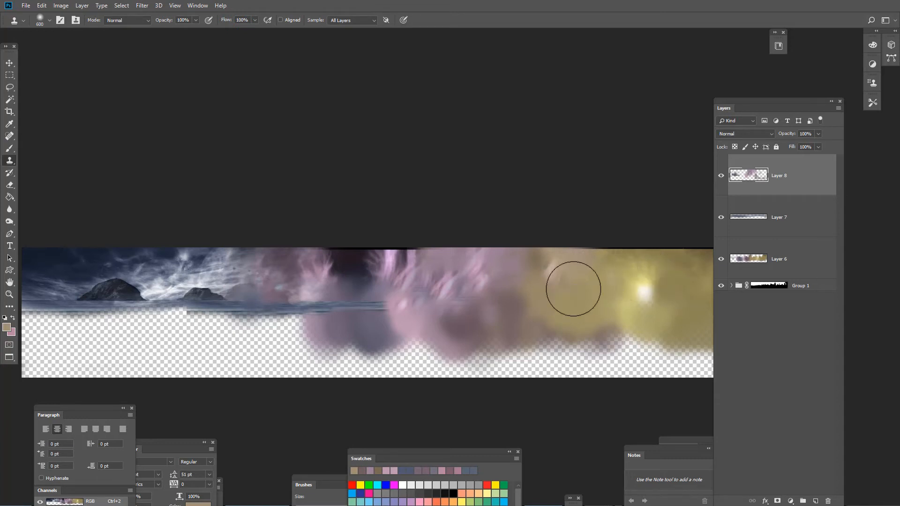
left_click(573, 289)
left_click(586, 261, "alt")
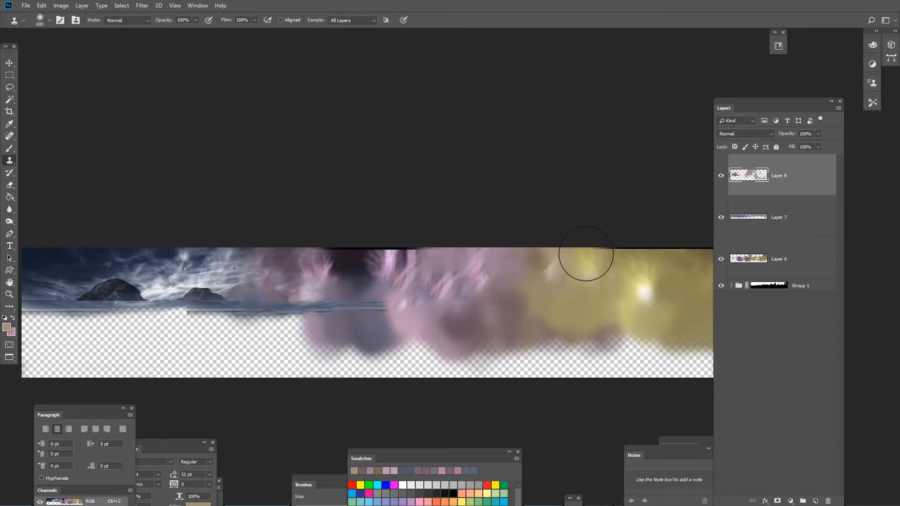
right_click(585, 254)
left_click(579, 444)
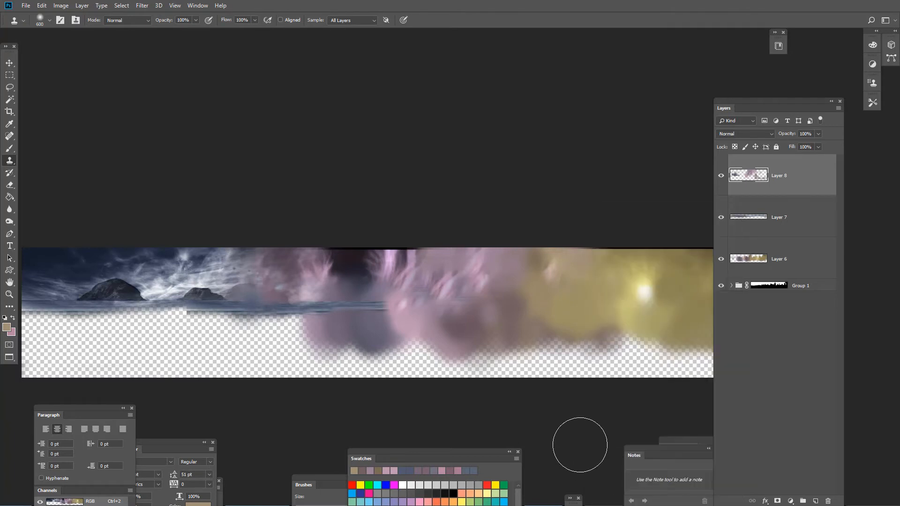
Step: Delete the contents of a narrow rectangular area just below the dark blue sea on Layer 8
left_click(592, 398, "ctrl+alt")
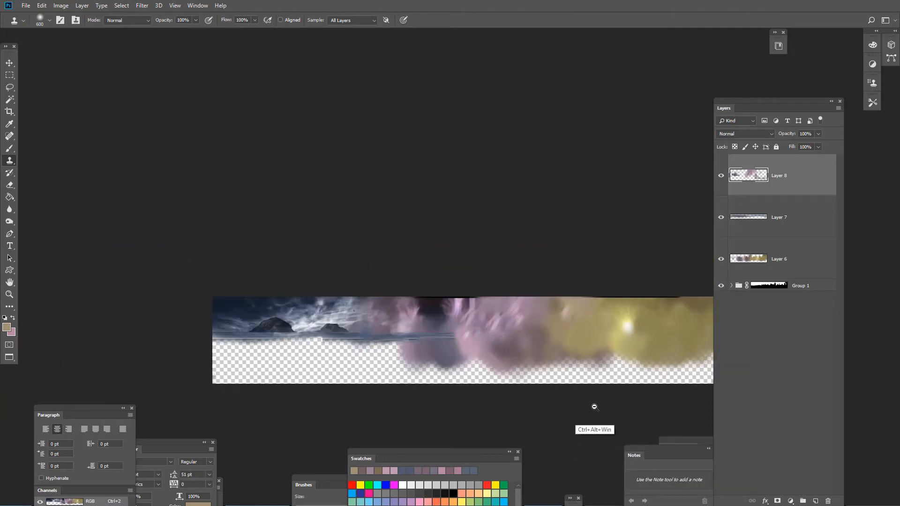
left_click_drag(562, 399, 500, 347)
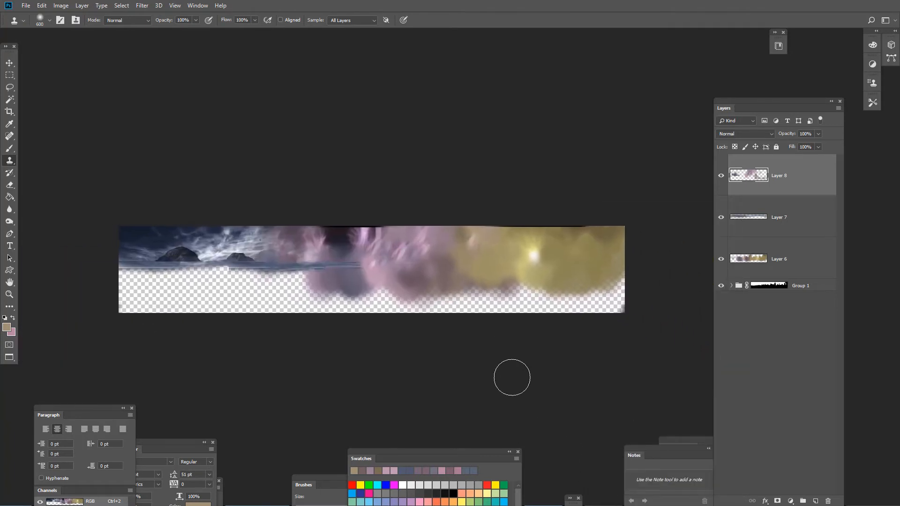
key("m")
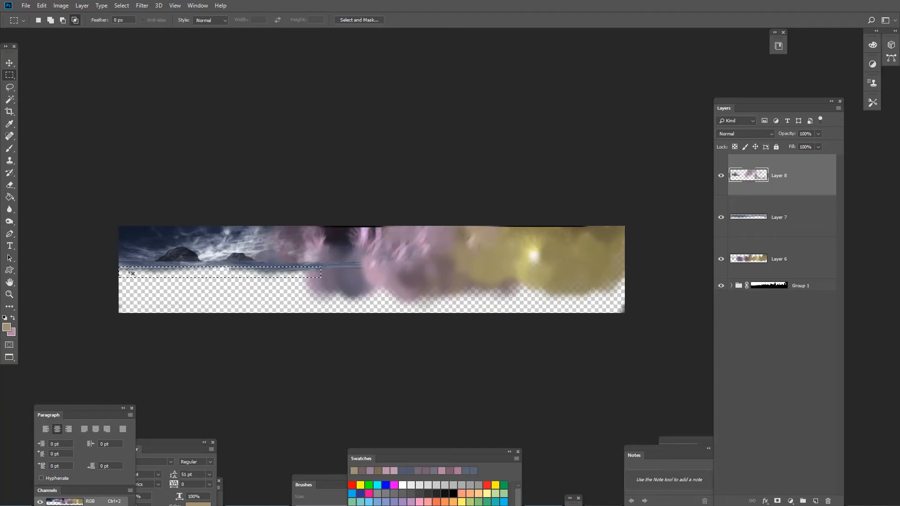
key("Delete")
key("ctrl+d")
Step: Copy a thin full-width strip at the sea's lower edge from all visible layers and paste it onto a new layer
left_click_drag(115, 267, 634, 268)
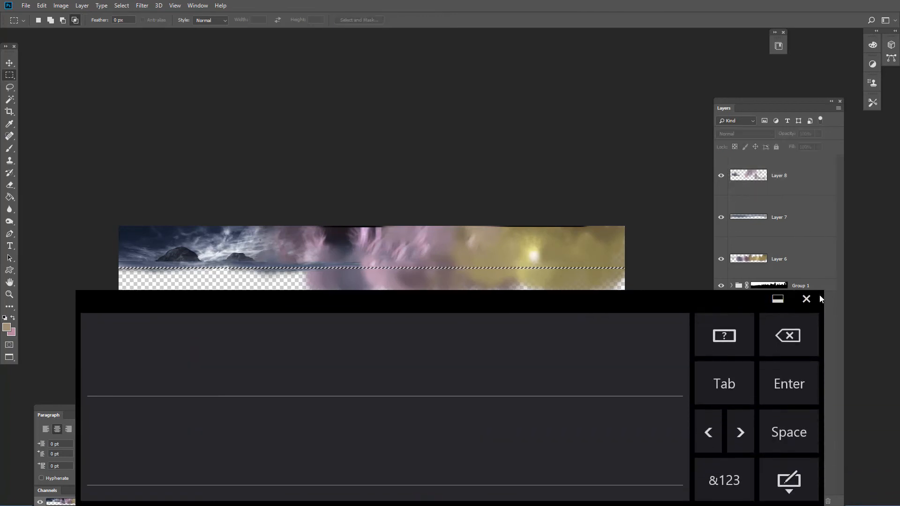
left_click(806, 300)
left_click(816, 501)
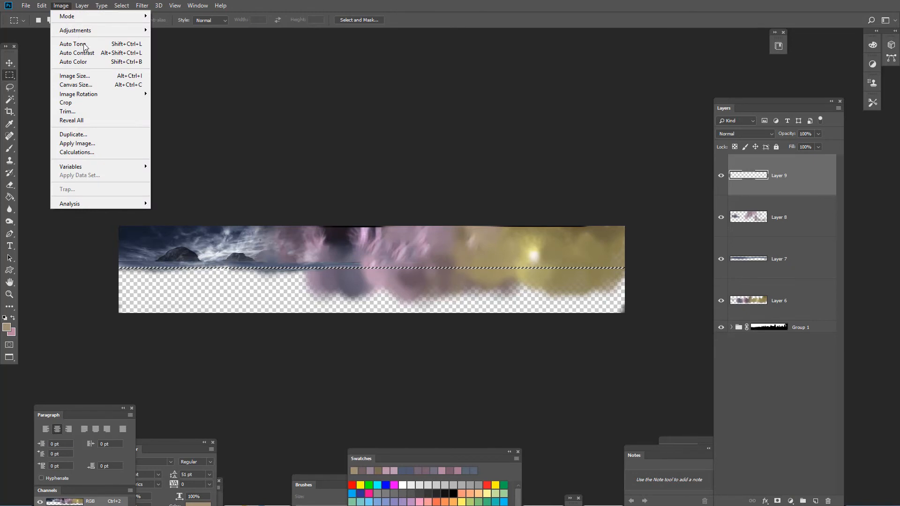
mouse_move(41, 5)
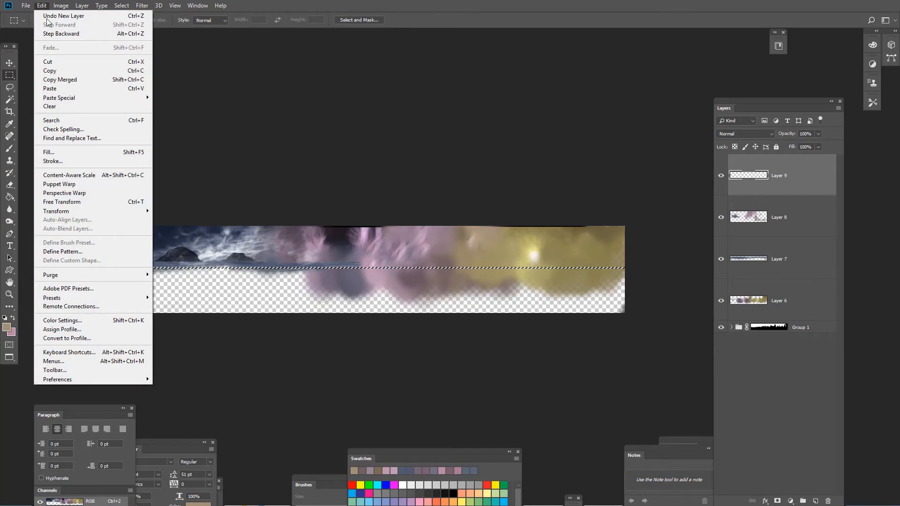
left_click(72, 80)
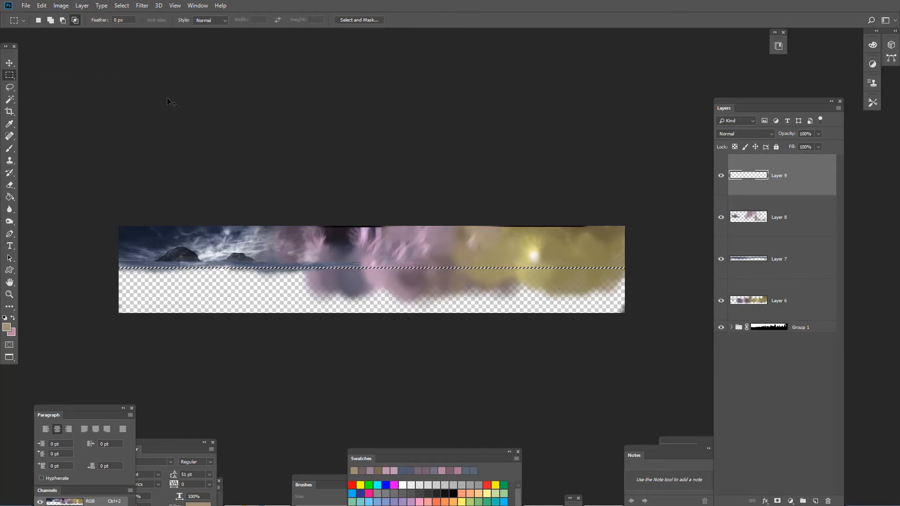
key("ctrl+d")
key("ctrl+v")
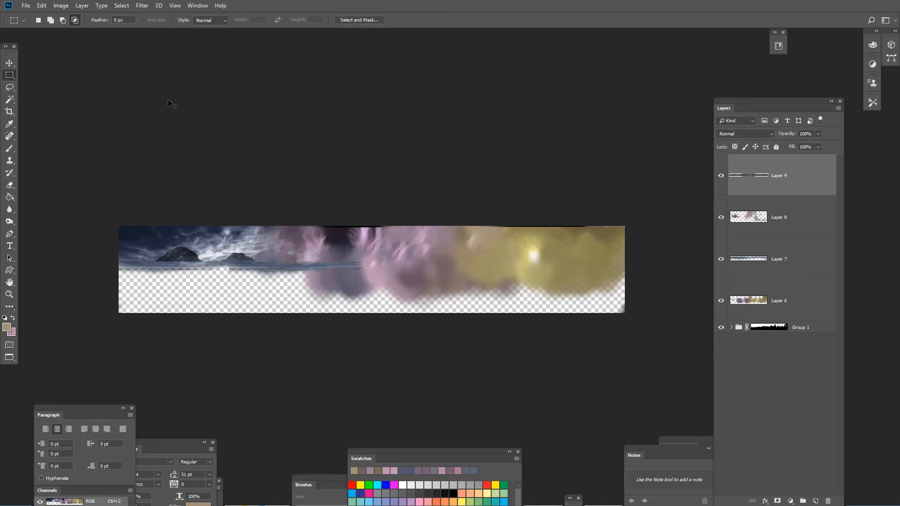
Step: Stretch the pasted strip vertically to fill the empty lower part of the canvas, positioned up against the horizon
key("ctrl+t")
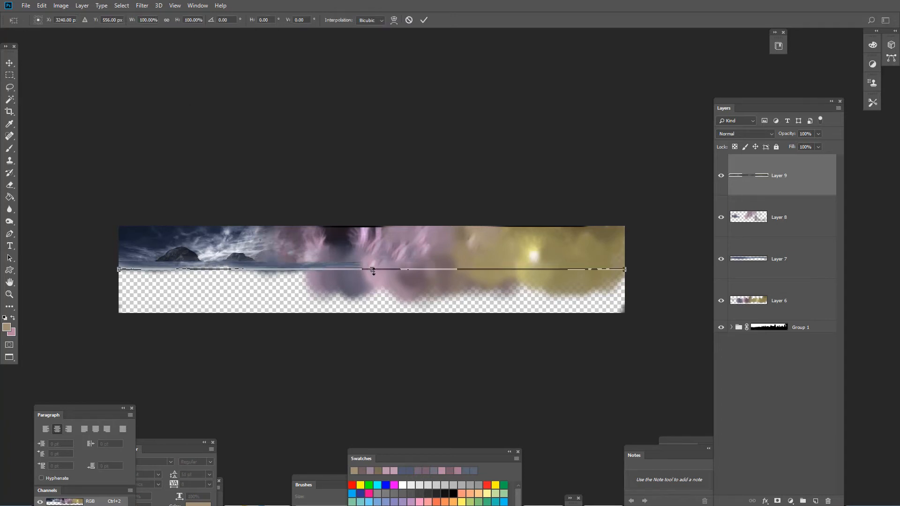
left_click_drag(372, 270, 372, 343)
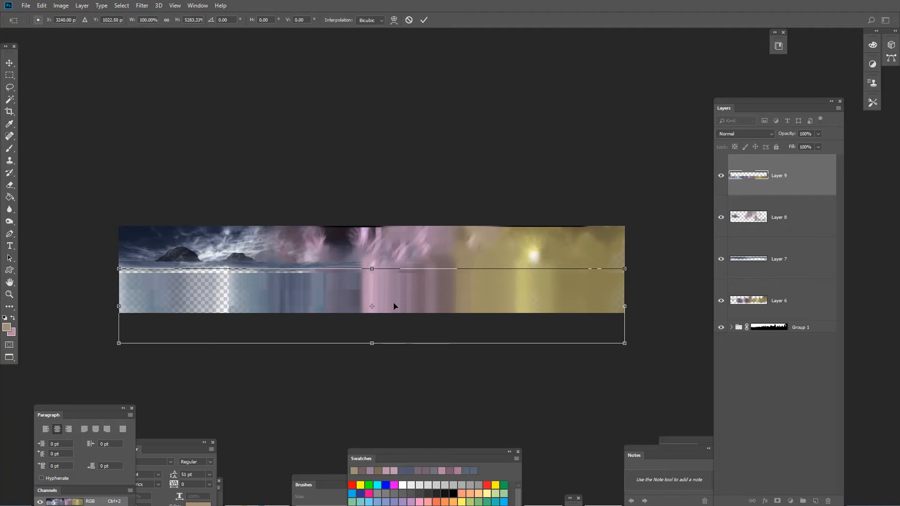
left_click_drag(392, 304, 392, 300)
key("Return")
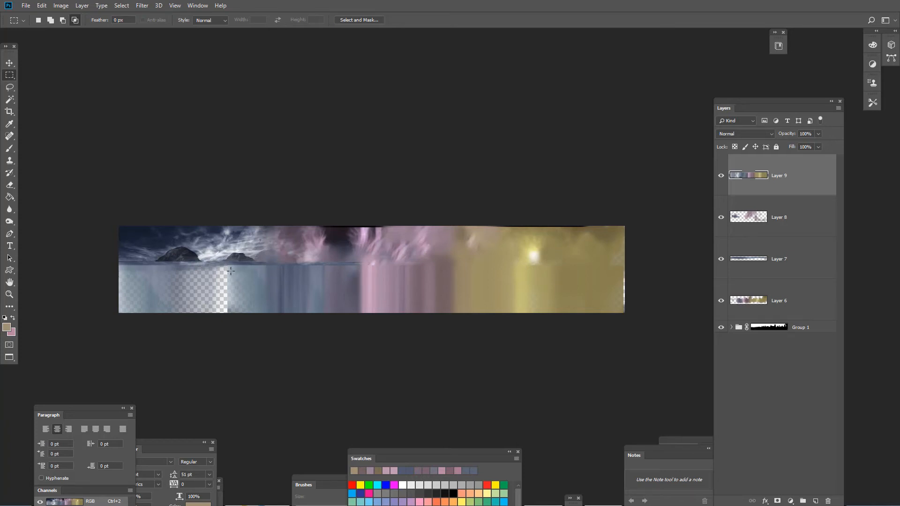
Step: Stretch the solid blue part of Layer 9 across the semi-transparent area below the dark sea and islands
left_click_drag(264, 266, 94, 288)
key("ctrl+t")
key("Return")
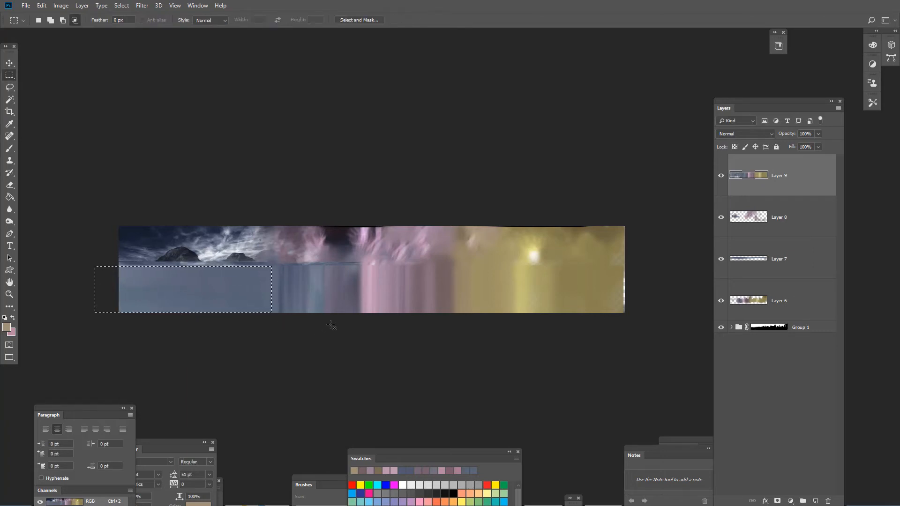
key("alt+d")
left_click(294, 299)
key("ctrl+d")
Step: Group Layers 6 to 9, which hold the painted and cloned background fill
left_click(788, 305)
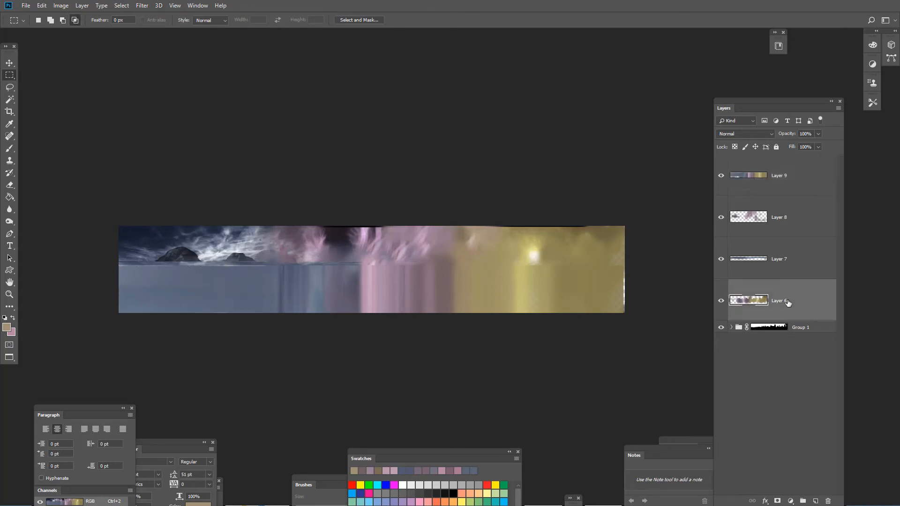
left_click(807, 330)
left_click(801, 310)
left_click(769, 189, "shift")
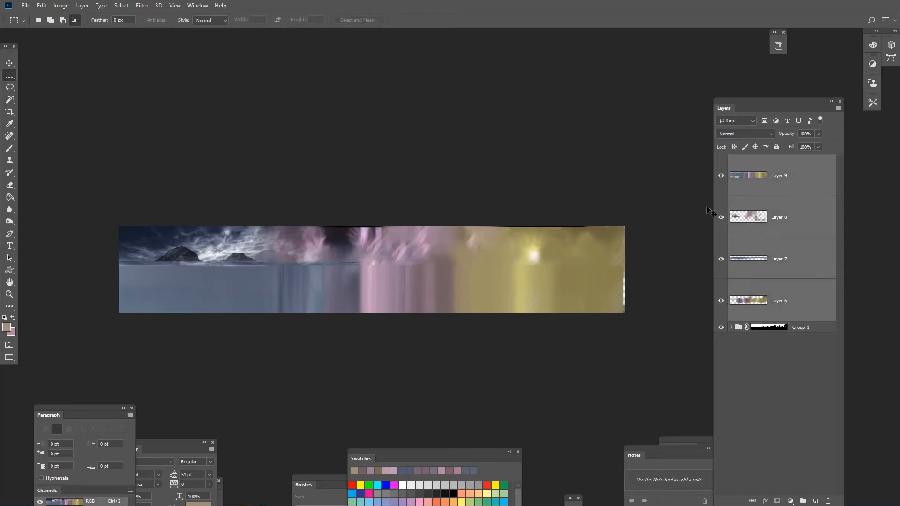
key("ctrl+g")
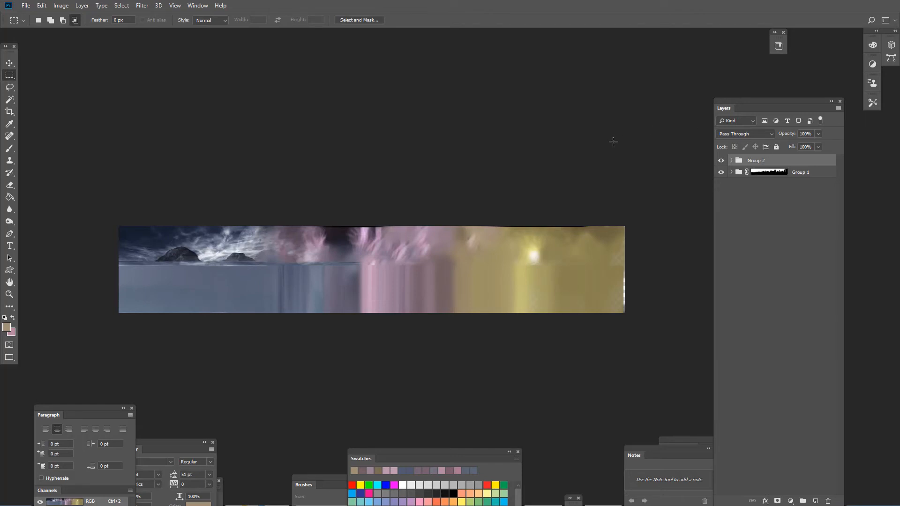
Step: Compare the background with and without the painted fill in Group 2
left_click(721, 161)
left_click(721, 160)
left_click(721, 159)
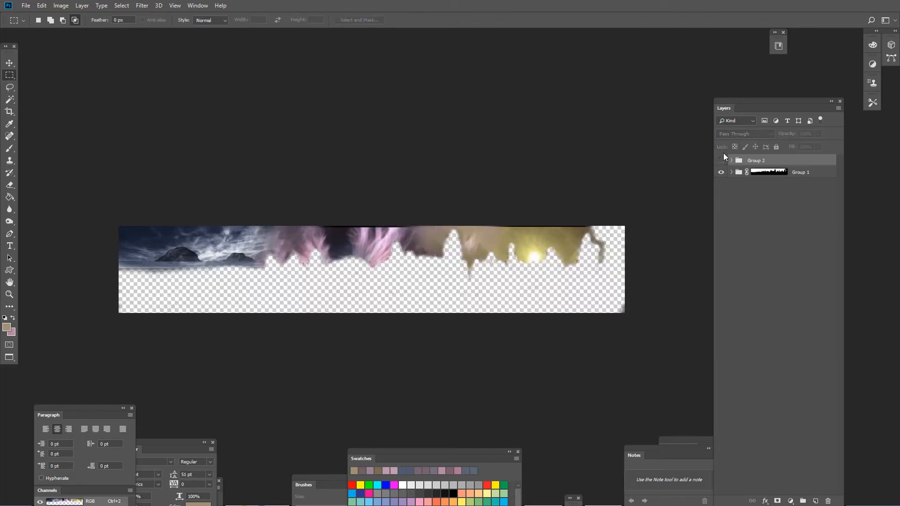
left_click(720, 160)
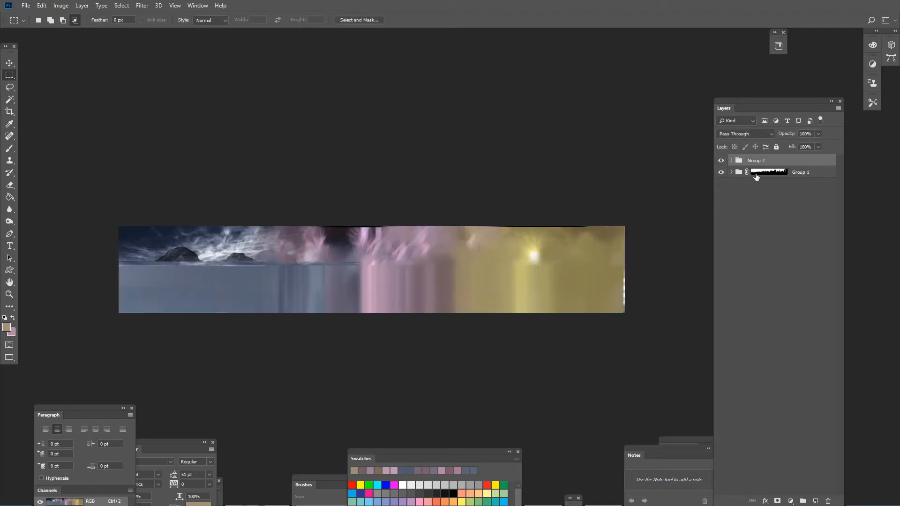
Step: Duplicate Group 1 together with its layer mask
left_click(791, 175)
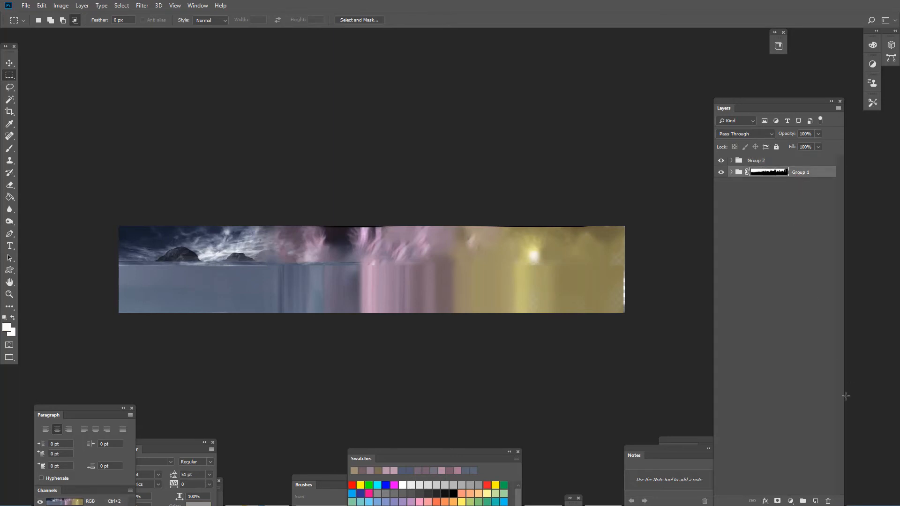
left_click_drag(739, 174, 820, 499)
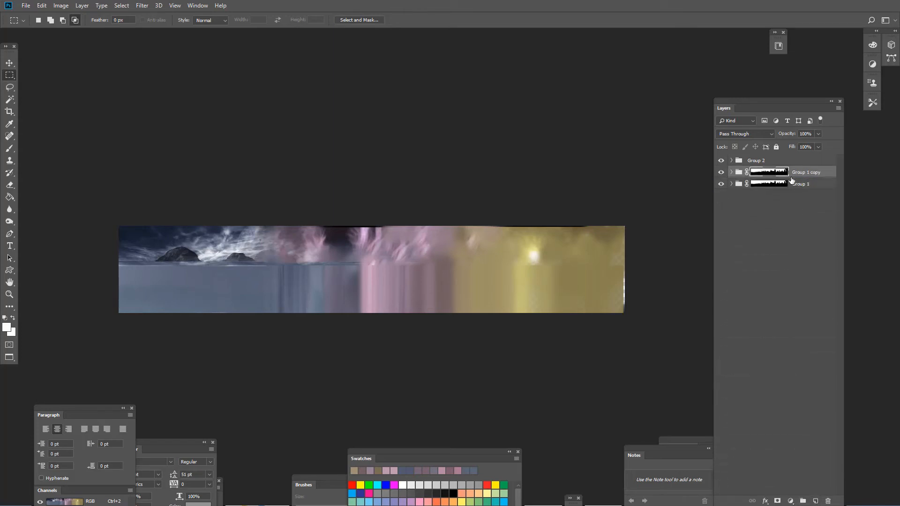
Step: Invert the layer mask on the Group 1 copy and move it onto Group 2
right_click(770, 173)
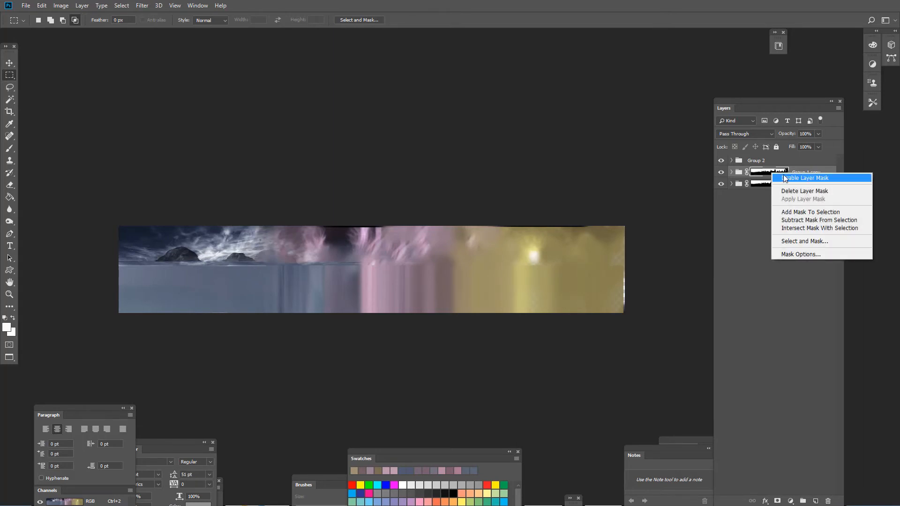
left_click(783, 175)
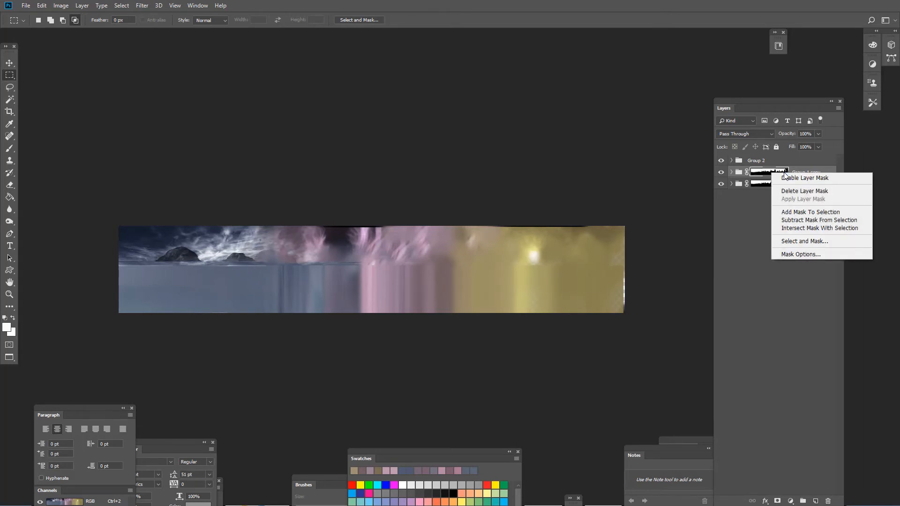
left_click(759, 171)
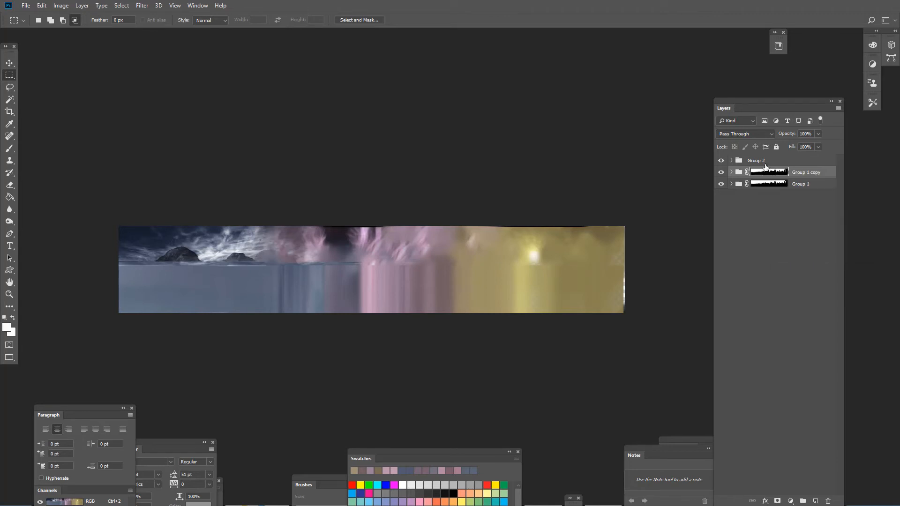
key("ctrl+i")
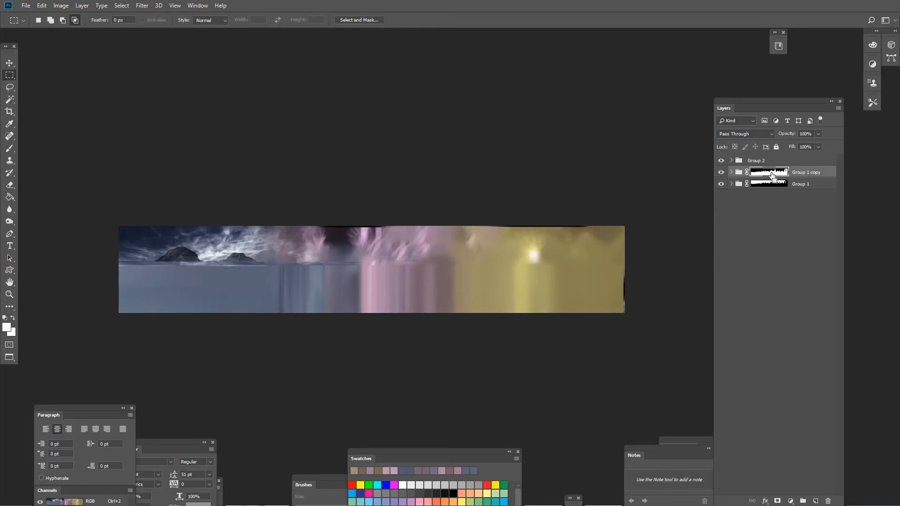
left_click_drag(772, 175, 726, 194)
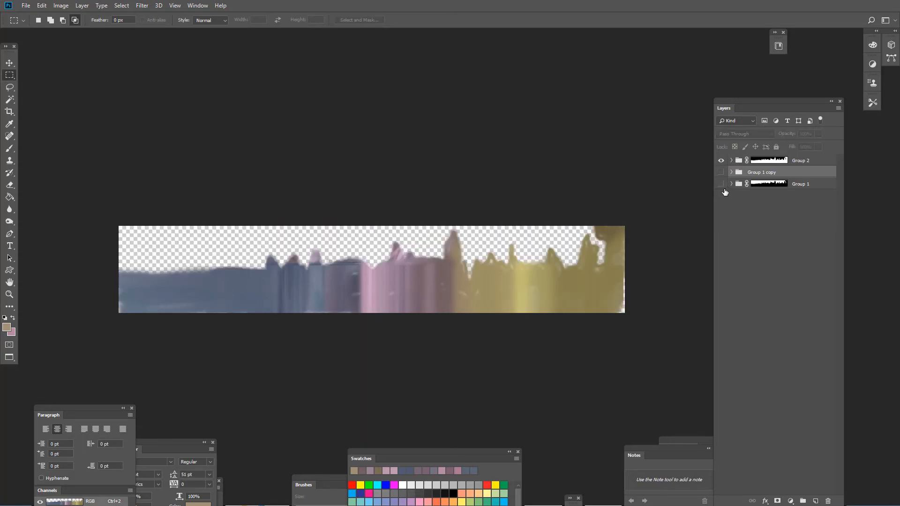
Step: Hide Layers 6 to 9 inside Group 2 and show the Group 1 copy
mouse_move(721, 172)
left_mouse_down()
mouse_move(721, 184)
mouse_move(720, 159)
left_mouse_up()
left_click(731, 184)
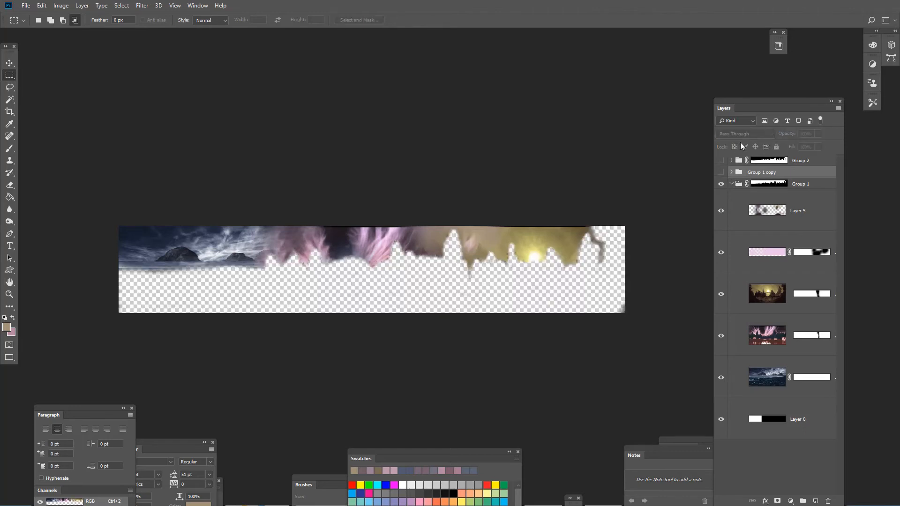
left_click(730, 160)
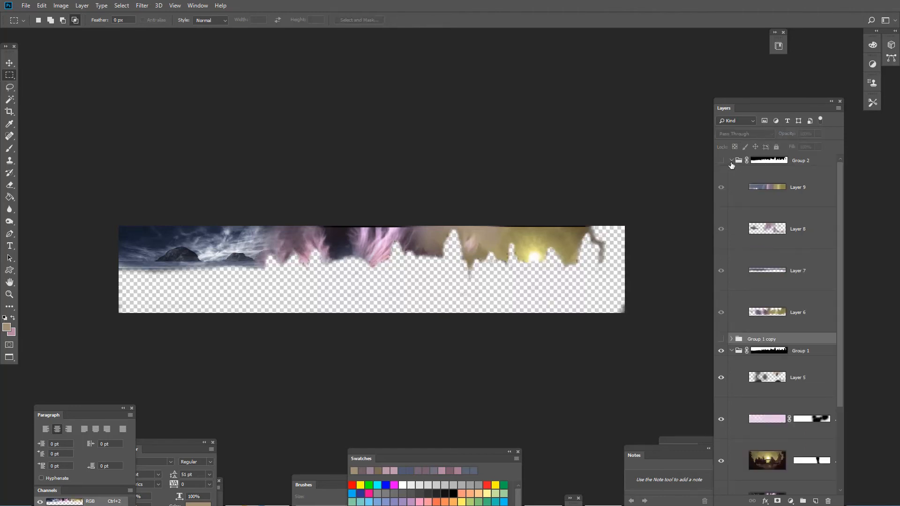
left_click(720, 188)
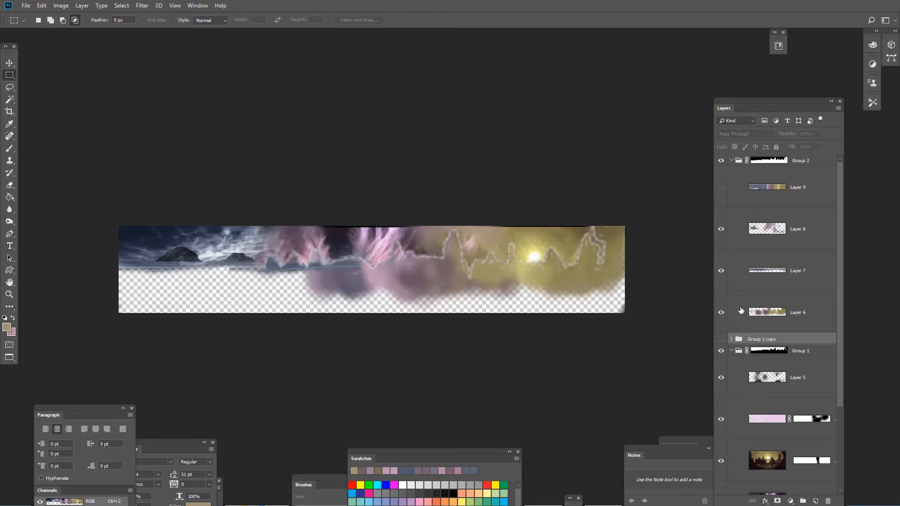
left_click_drag(722, 313, 719, 220)
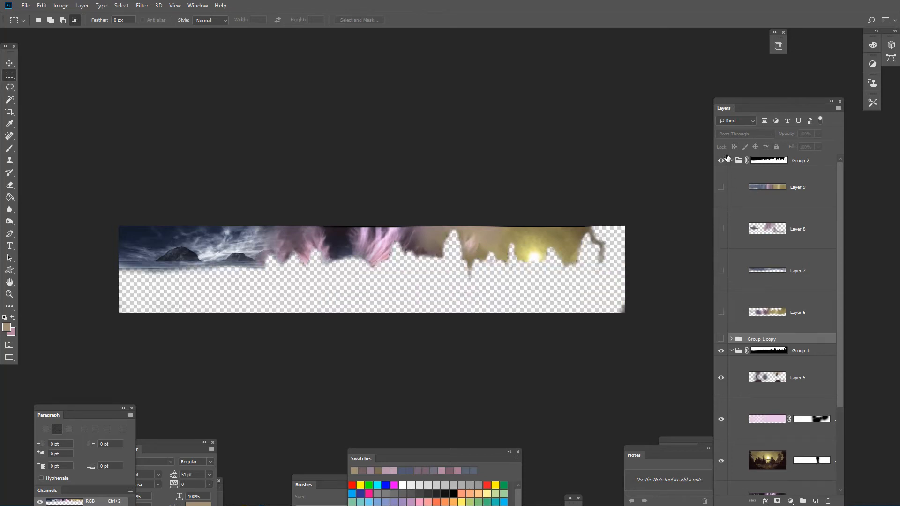
left_click(721, 339)
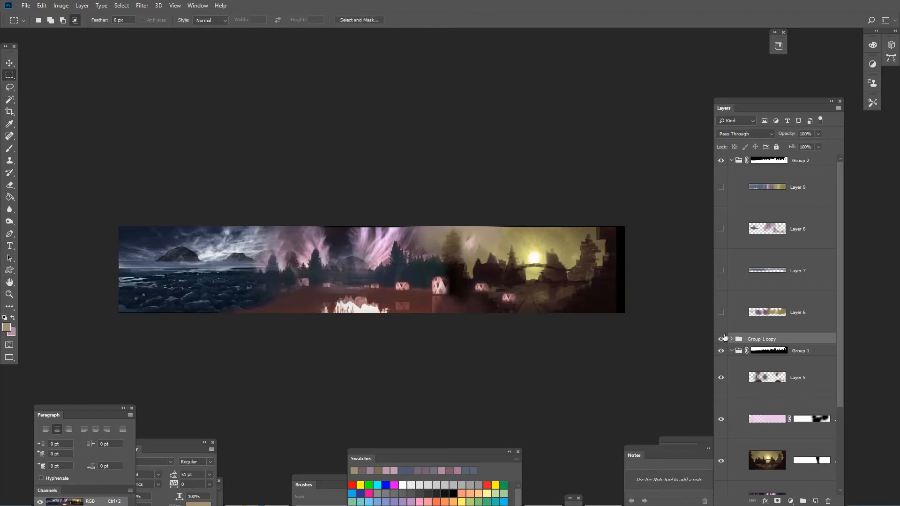
left_click(731, 160)
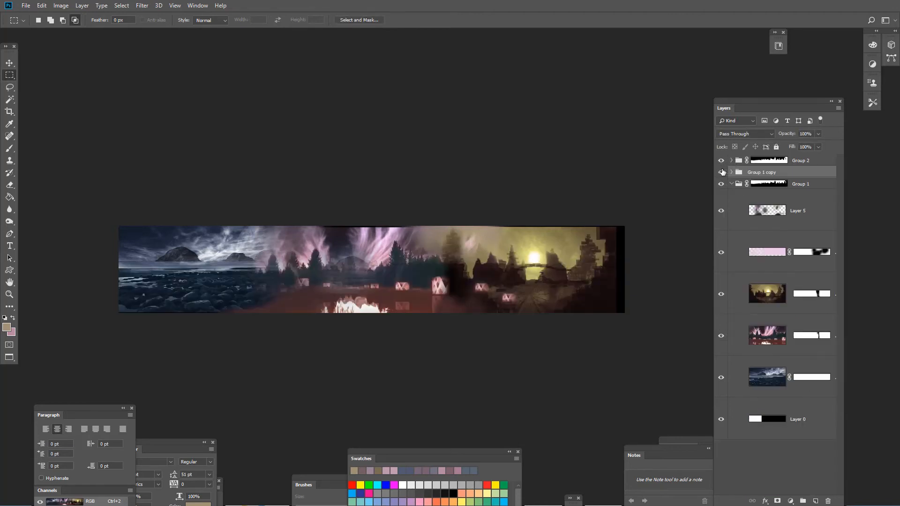
left_click(730, 184)
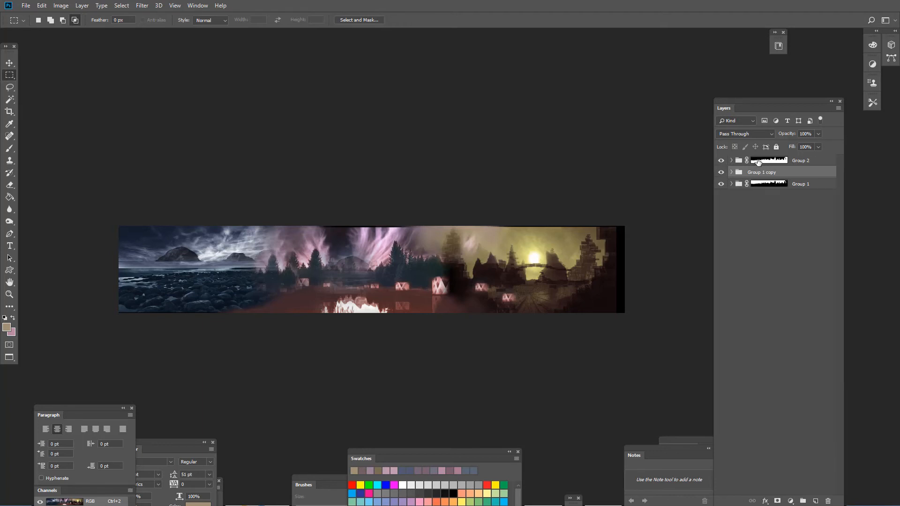
Step: Delete the layer mask from Group 2 and move the group below the Group 1 copy
right_click(757, 160)
left_click(771, 166)
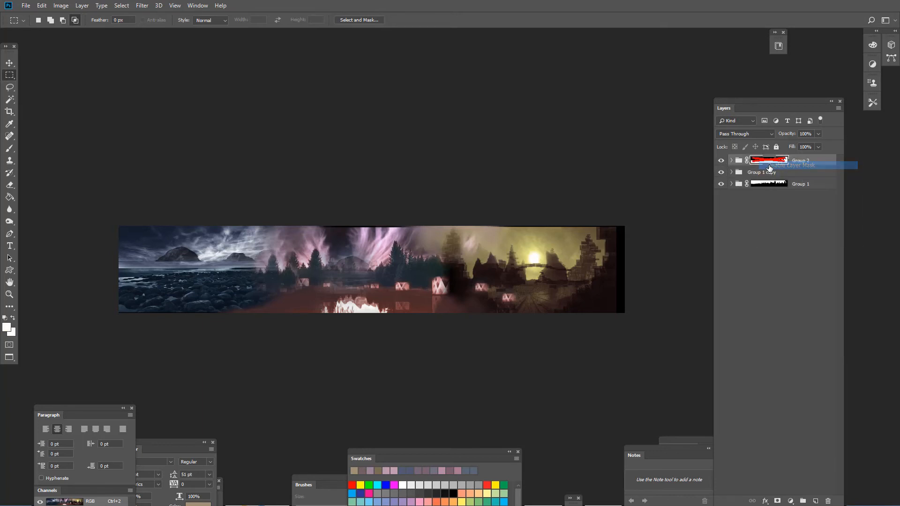
right_click(773, 162)
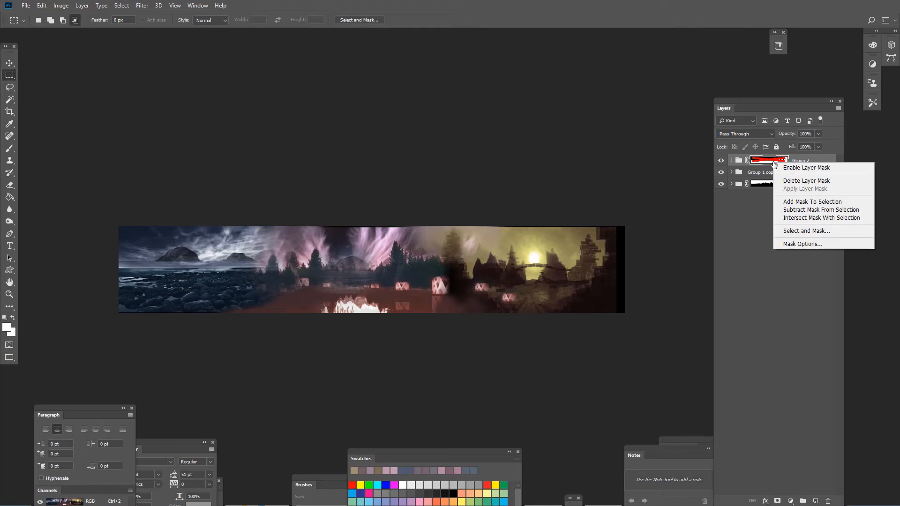
left_click(797, 181)
left_click_drag(771, 162, 771, 180)
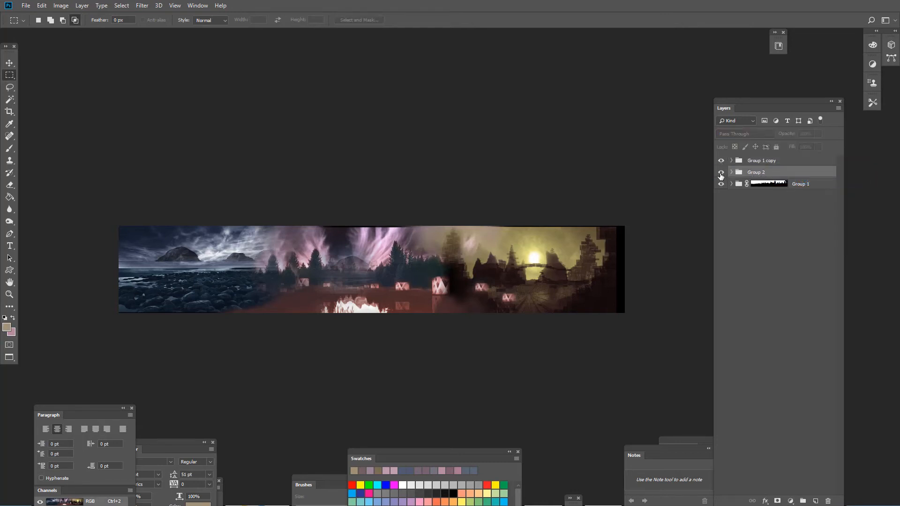
Step: Hide the Group 1 copy, leaving Group 2 and Group 1 switched on
left_click(721, 172)
left_click(720, 172)
left_click(721, 161)
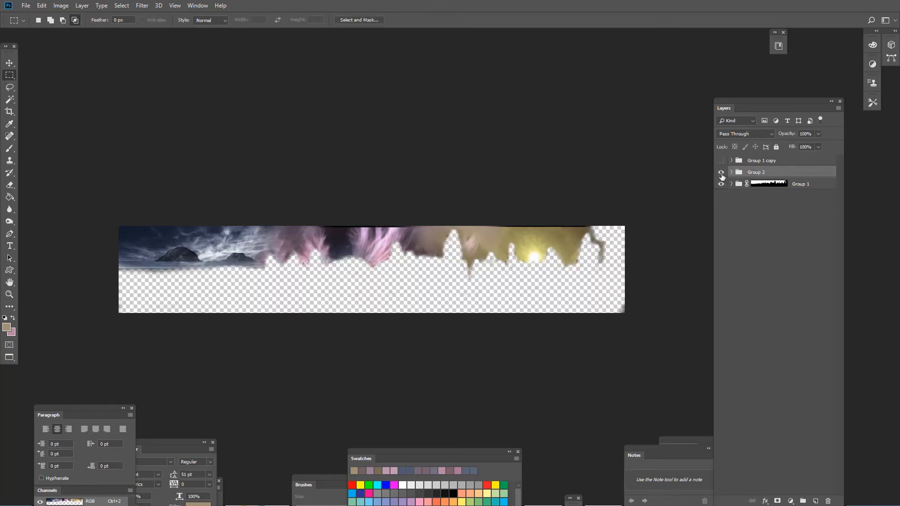
Step: Turn Layers 6 to 9 inside Group 2 back on and show the Group 1 copy
left_click(731, 172)
left_click(722, 288)
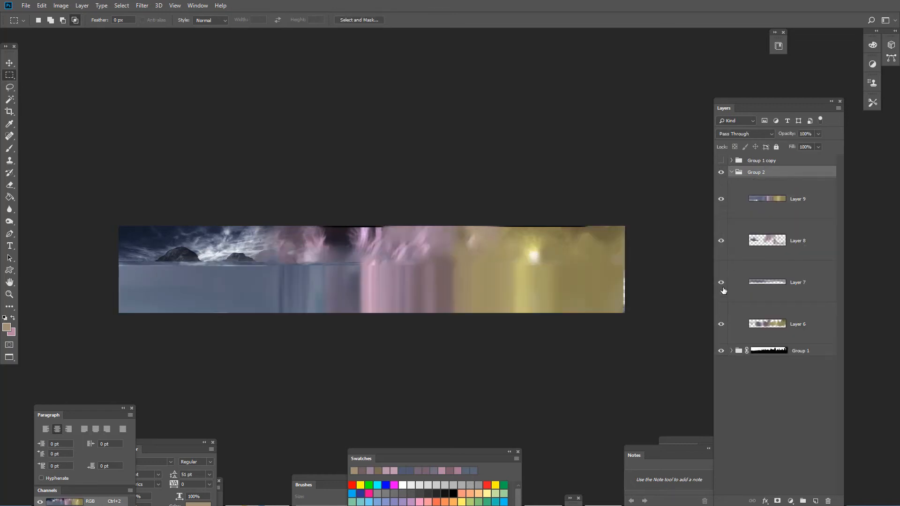
left_click(720, 160)
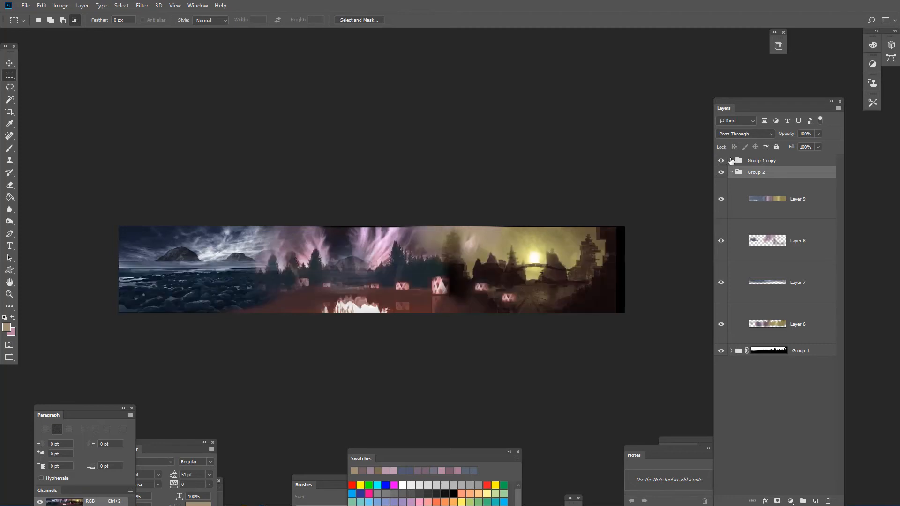
left_click(731, 160)
left_click(731, 160)
left_click(731, 172)
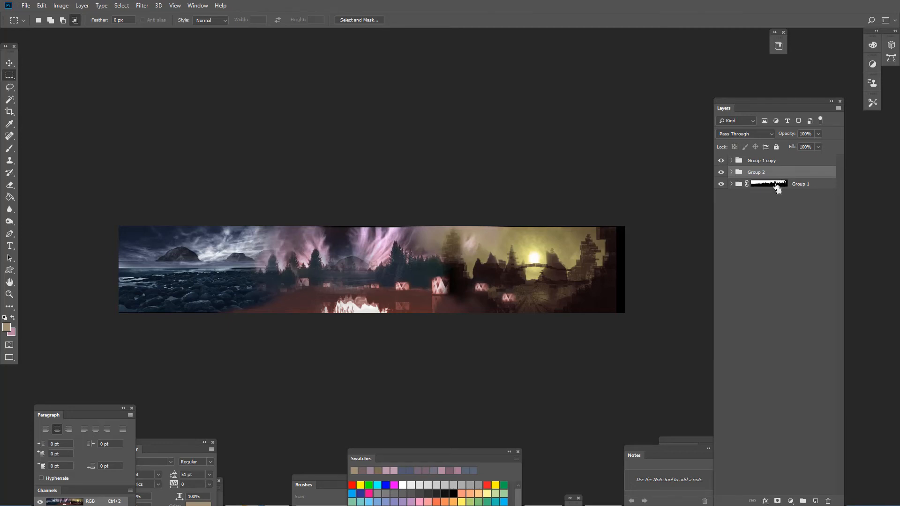
Step: Add a layer mask to the Group 1 copy from Group 1's mask selection and invert it to keep only the land
left_click(776, 185, "ctrl")
left_click(779, 161)
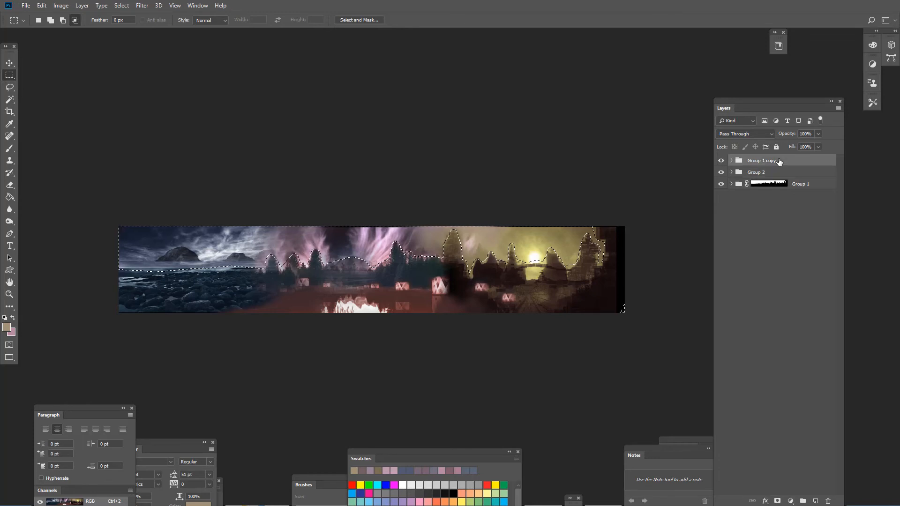
left_click(777, 500)
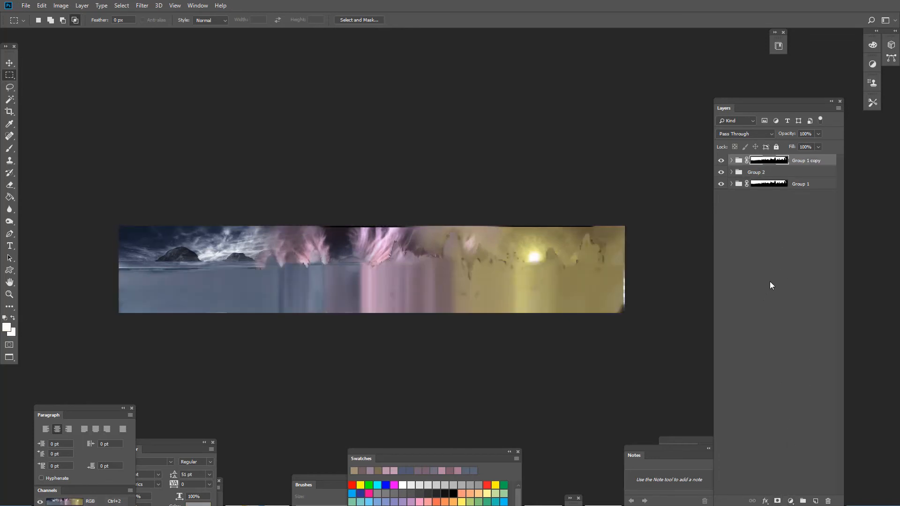
key("ctrl+i")
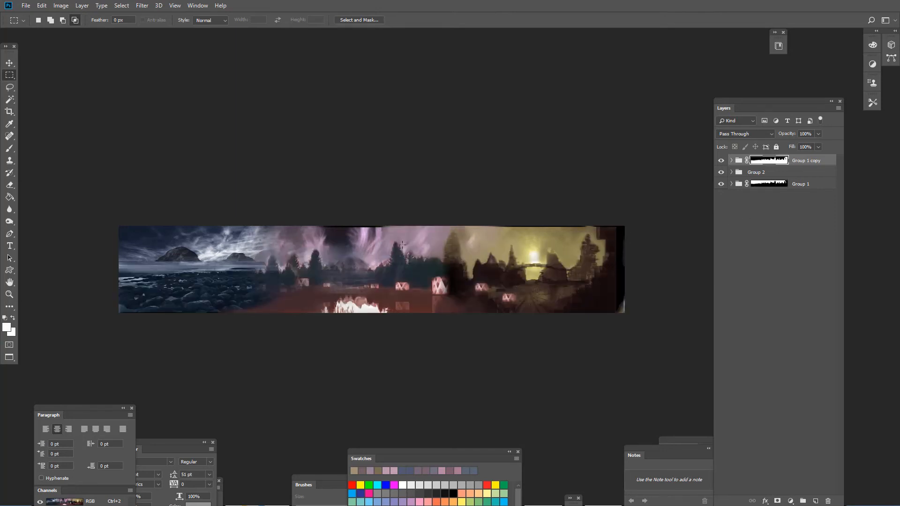
left_click(720, 160)
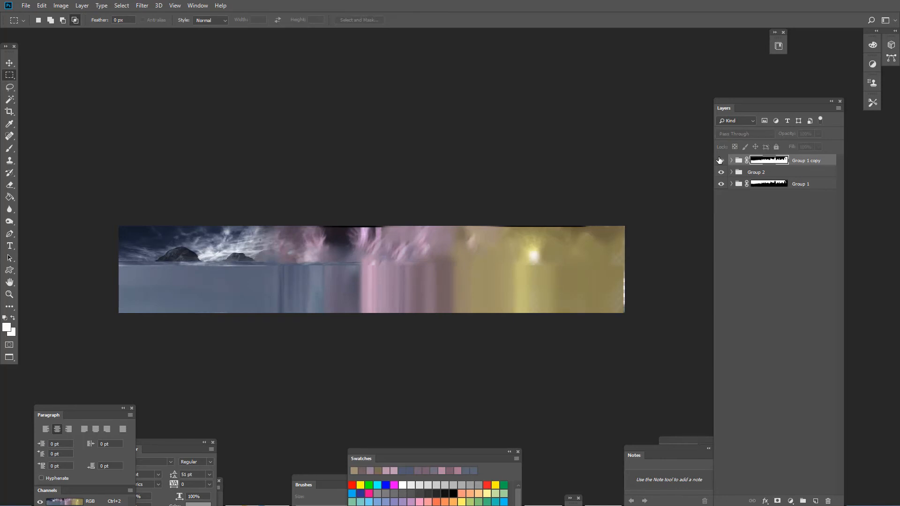
left_click(721, 160)
Step: Try shifting the Group 1 copy sideways over the filled background, undoing each move
key("v")
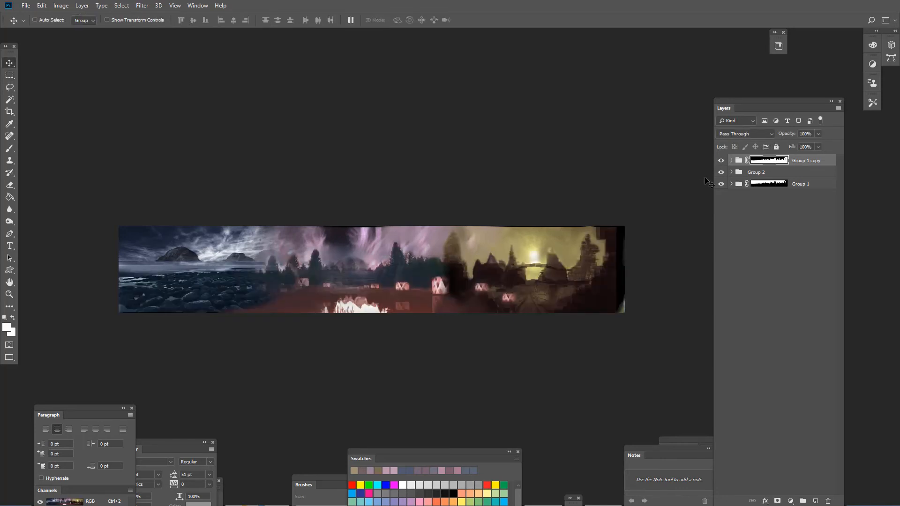
left_click_drag(553, 291, 613, 294)
key("ctrl+z")
left_click(730, 160)
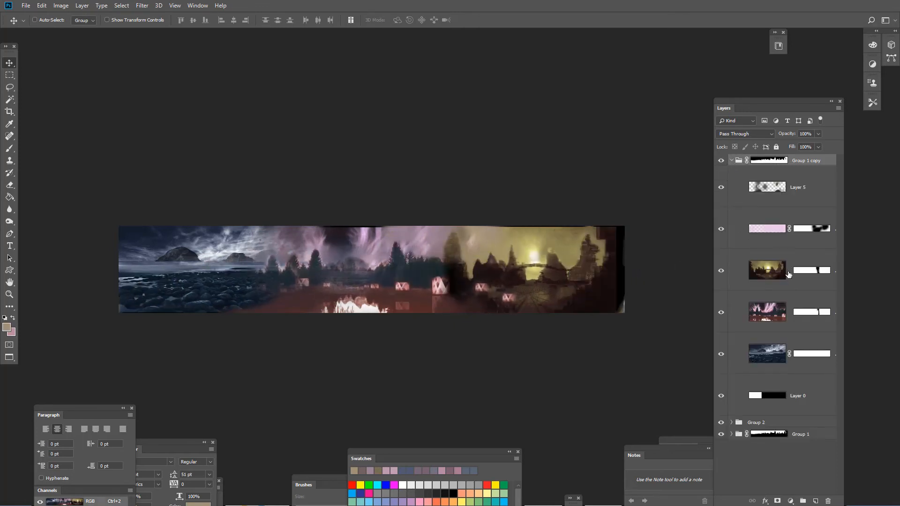
left_click(792, 310)
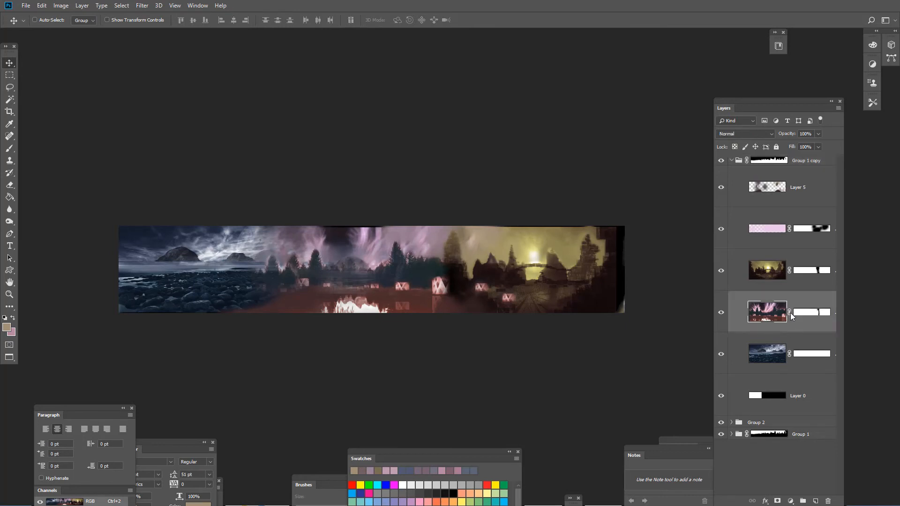
left_click(730, 161)
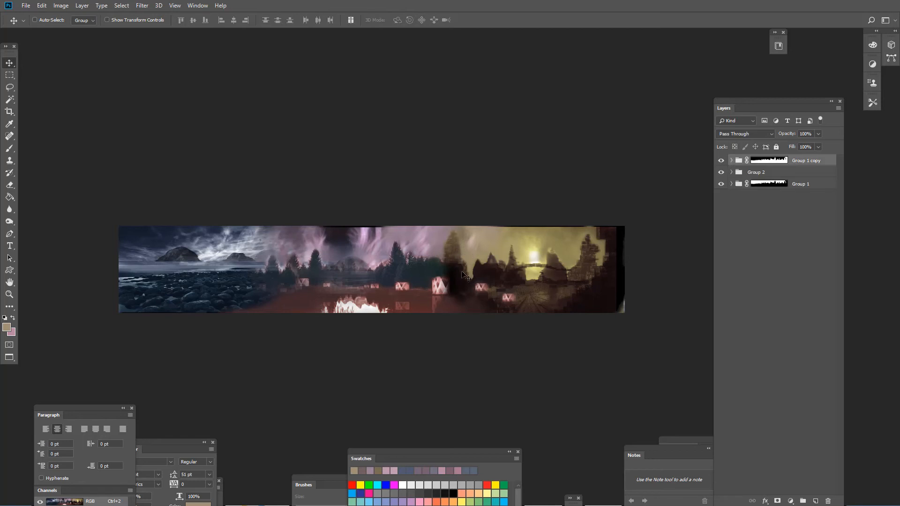
mouse_move(461, 272)
left_mouse_down()
mouse_move(402, 283)
mouse_move(466, 296)
mouse_move(428, 288)
mouse_move(485, 284)
mouse_move(476, 275)
mouse_move(454, 278)
mouse_move(477, 276)
left_mouse_up()
key("ctrl+z")
Step: Duplicate the masked Group 1 copy and hide every group except the new duplicate
left_click_drag(805, 162, 803, 501)
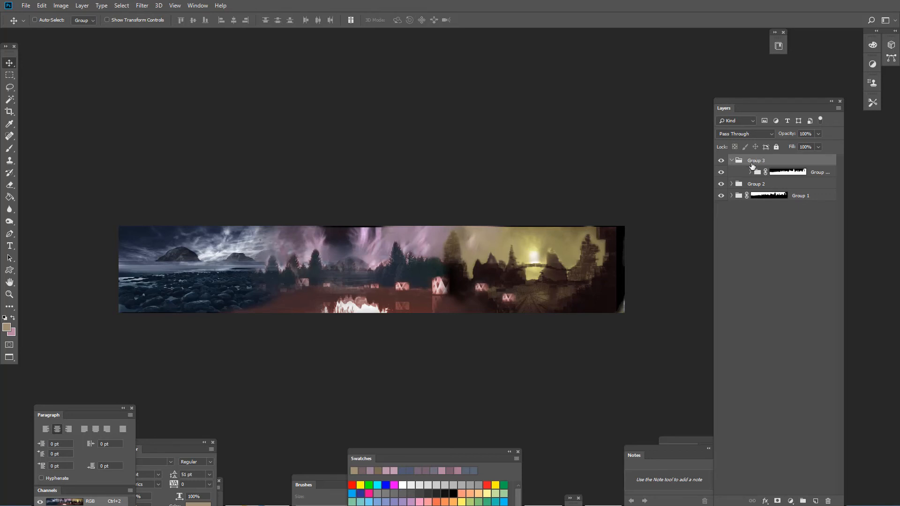
key("ctrl+shift+g")
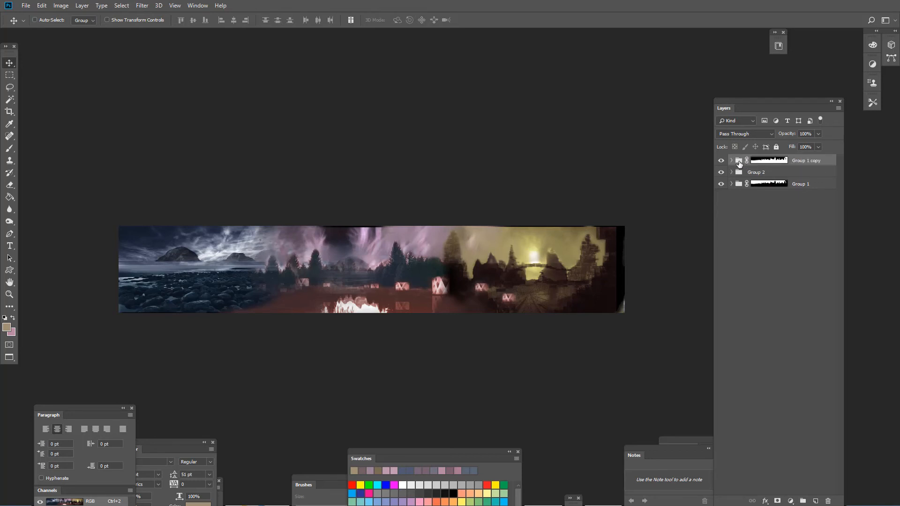
left_click_drag(738, 163, 817, 501)
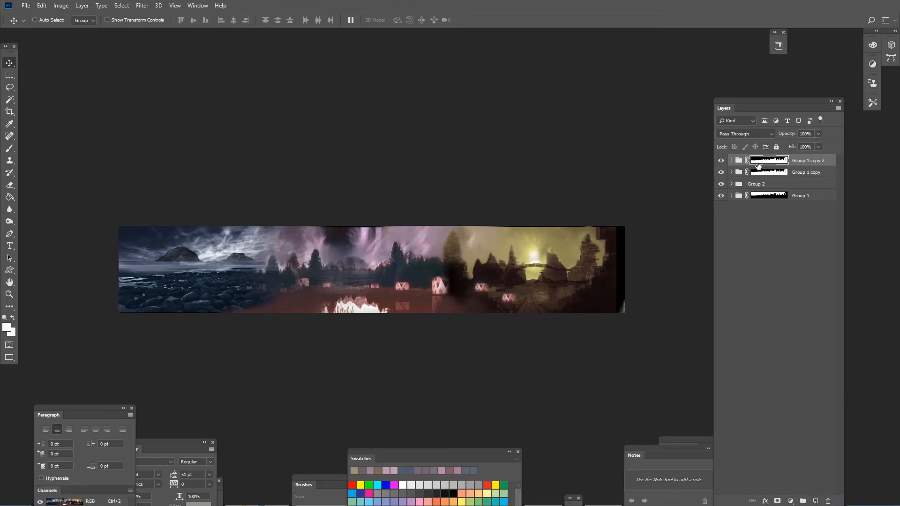
left_click_drag(721, 172, 721, 229)
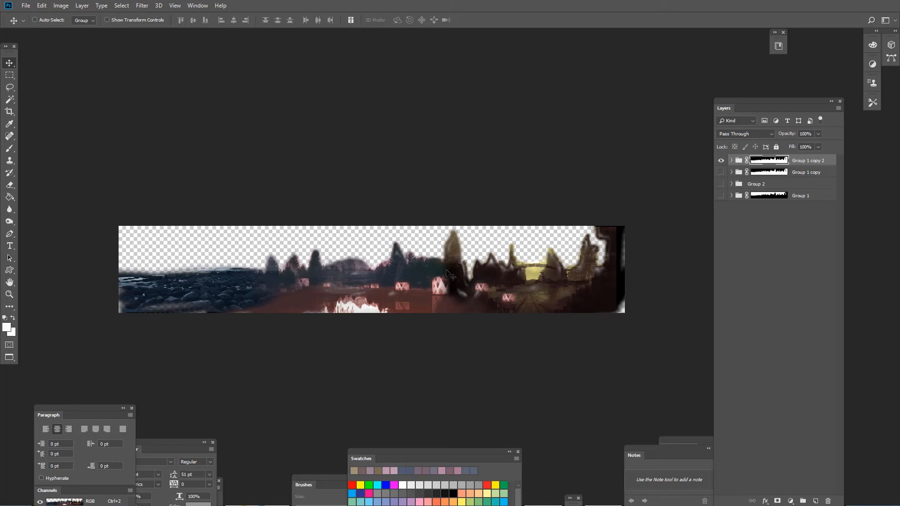
Step: Paint black on the Group 1 copy 2 mask with a 250 px brush at 55% opacity, between the rocky shore and the red ground
key("x")
key("d")
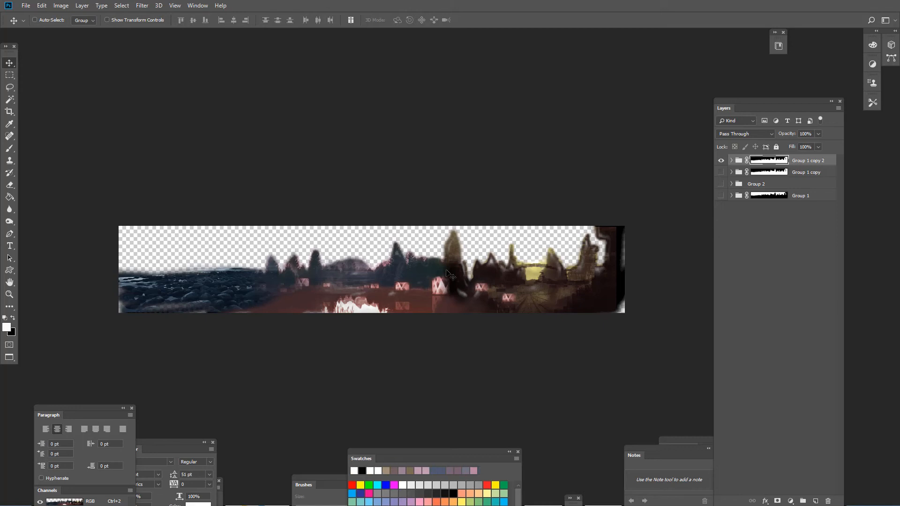
key("x")
key("b")
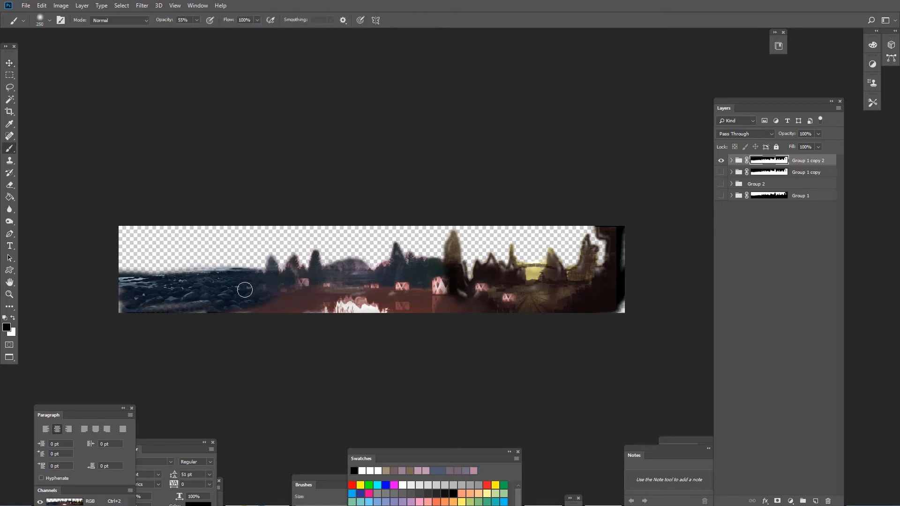
mouse_move(240, 288)
left_mouse_down()
mouse_move(267, 281)
mouse_move(237, 294)
mouse_move(277, 285)
mouse_move(231, 307)
mouse_move(286, 280)
mouse_move(287, 269)
mouse_move(325, 269)
mouse_move(315, 252)
left_mouse_up()
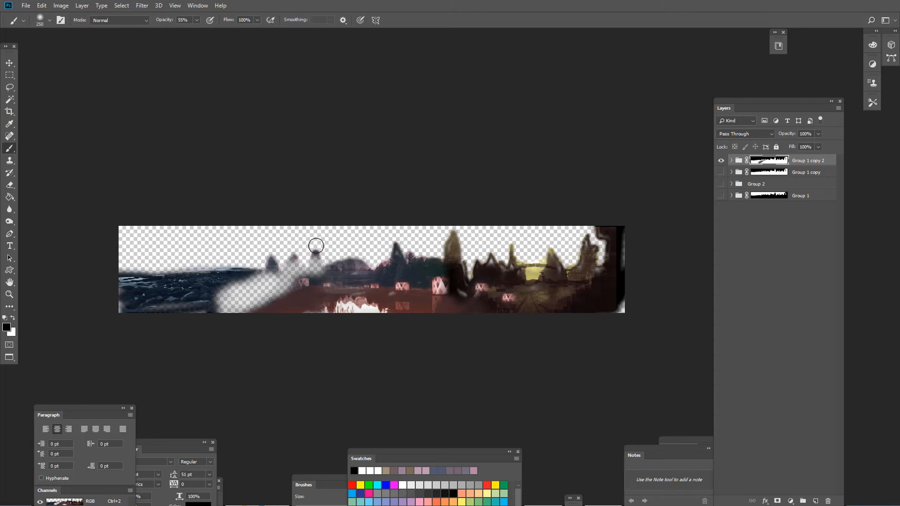
Step: Mask out the trees and the band around the tents along the red ground's upper edge with a 125 px brush
key("bracketleft")
key("bracketleft")
key("bracketleft")
key("bracketleft")
mouse_move(311, 272)
left_mouse_down()
mouse_move(336, 282)
mouse_move(318, 283)
mouse_move(357, 281)
mouse_move(382, 269)
mouse_move(360, 279)
mouse_move(411, 275)
mouse_move(417, 283)
mouse_move(424, 268)
mouse_move(426, 285)
mouse_move(424, 269)
mouse_move(453, 266)
mouse_move(455, 274)
mouse_move(438, 270)
mouse_move(454, 269)
mouse_move(464, 290)
mouse_move(456, 288)
mouse_move(479, 285)
mouse_move(468, 293)
mouse_move(479, 278)
mouse_move(525, 307)
left_mouse_up()
mouse_move(236, 299)
left_mouse_down()
mouse_move(218, 269)
mouse_move(208, 289)
mouse_move(241, 282)
mouse_move(276, 262)
left_mouse_up()
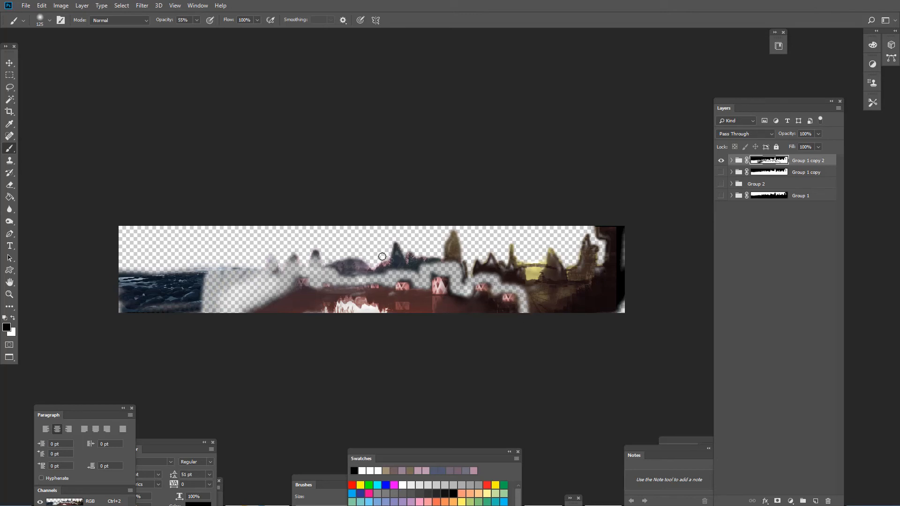
left_click_drag(382, 256, 344, 259)
Step: Raise the brush to 100% opacity and 1000 px and mask out the rocky shore and the dark forest beyond the red ground
key("0")
mouse_move(229, 321)
left_mouse_down()
mouse_move(321, 252)
mouse_move(332, 249)
mouse_move(323, 267)
mouse_move(330, 271)
mouse_move(316, 280)
mouse_move(310, 267)
mouse_move(385, 277)
mouse_move(397, 246)
mouse_move(421, 268)
mouse_move(421, 283)
mouse_move(386, 269)
mouse_move(453, 262)
mouse_move(456, 288)
mouse_move(468, 282)
mouse_move(452, 271)
mouse_move(452, 250)
mouse_move(442, 267)
mouse_move(429, 268)
mouse_move(451, 268)
mouse_move(428, 271)
mouse_move(525, 273)
mouse_move(526, 319)
mouse_move(525, 292)
mouse_move(525, 305)
mouse_move(499, 276)
mouse_move(494, 292)
mouse_move(493, 275)
mouse_move(475, 278)
mouse_move(514, 285)
mouse_move(513, 255)
mouse_move(411, 252)
mouse_move(460, 259)
mouse_move(413, 268)
mouse_move(415, 284)
mouse_move(402, 241)
mouse_move(320, 262)
mouse_move(350, 271)
mouse_move(298, 240)
mouse_move(261, 274)
left_mouse_up()
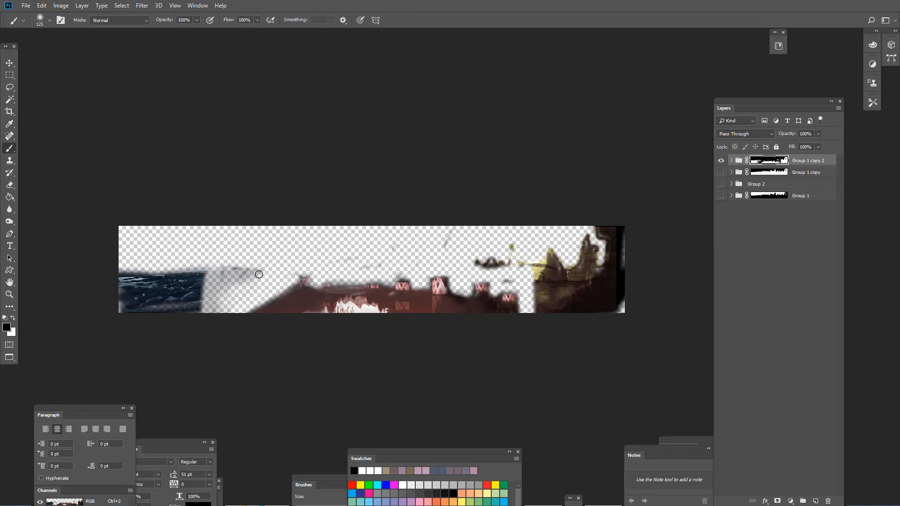
key("bracketright")
key("bracketright")
key("bracketright")
key("bracketright")
key("bracketright")
key("bracketright")
key("bracketright")
key("bracketright")
key("bracketright")
key("bracketright")
key("bracketright")
key("bracketright")
mouse_move(235, 267)
left_mouse_down()
mouse_move(196, 295)
mouse_move(204, 276)
mouse_move(151, 301)
mouse_move(154, 268)
left_mouse_up()
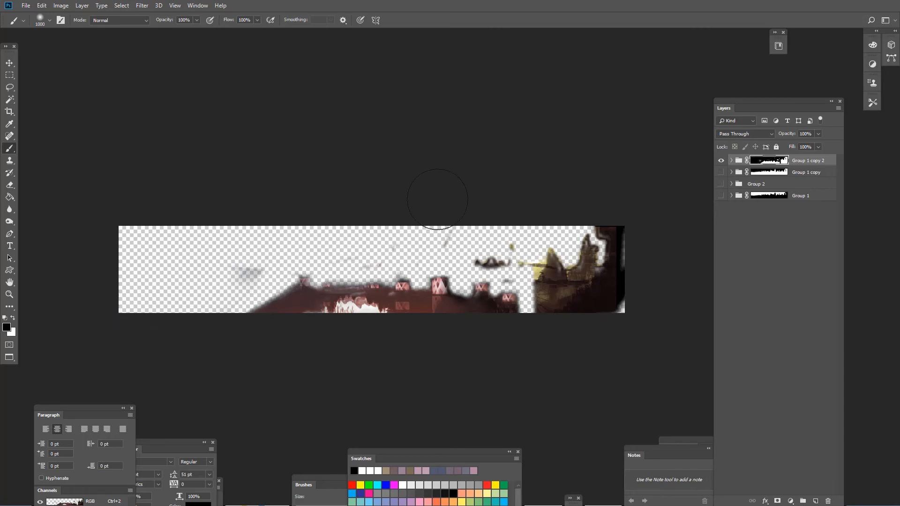
mouse_move(506, 246)
left_mouse_down()
mouse_move(568, 272)
mouse_move(565, 298)
mouse_move(627, 241)
mouse_move(603, 257)
left_mouse_up()
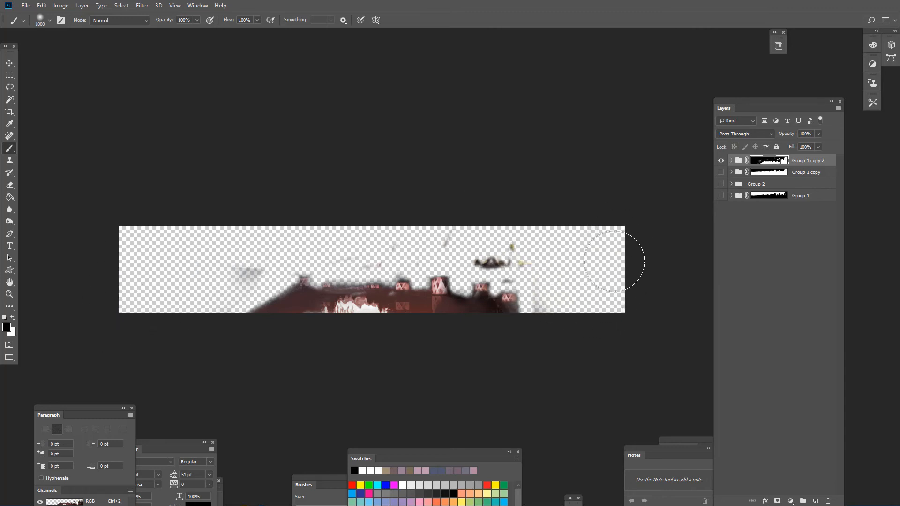
Step: Clean the leftover specks around the red foreground out of the mask with a 500 px brush
key("bracketleft")
key("bracketleft")
key("bracketleft")
key("bracketleft")
key("bracketleft")
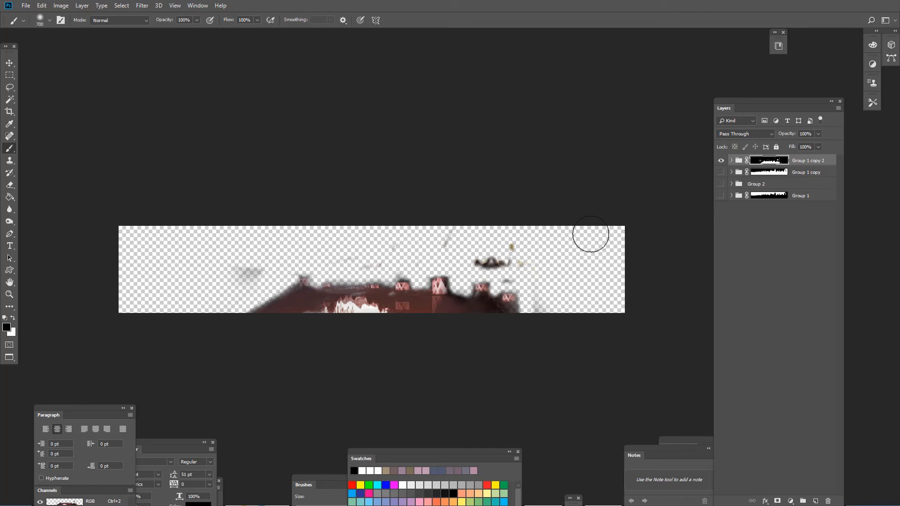
left_click(249, 275)
mouse_move(357, 247)
left_mouse_down()
mouse_move(498, 249)
mouse_move(516, 261)
mouse_move(548, 331)
left_mouse_up()
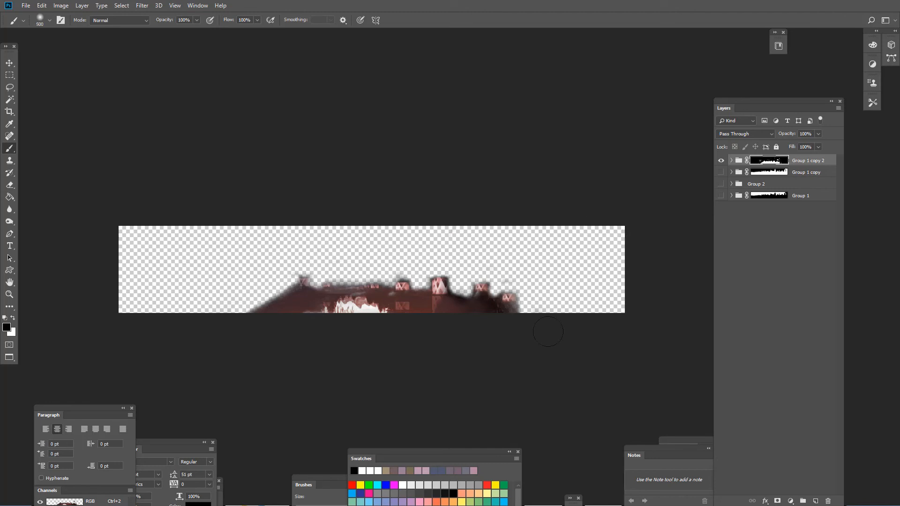
Step: Turn the Group 1 copy, Group 1 and Group 2 back on beneath the foreground group
left_click(721, 172)
left_click(720, 173)
left_click(721, 173)
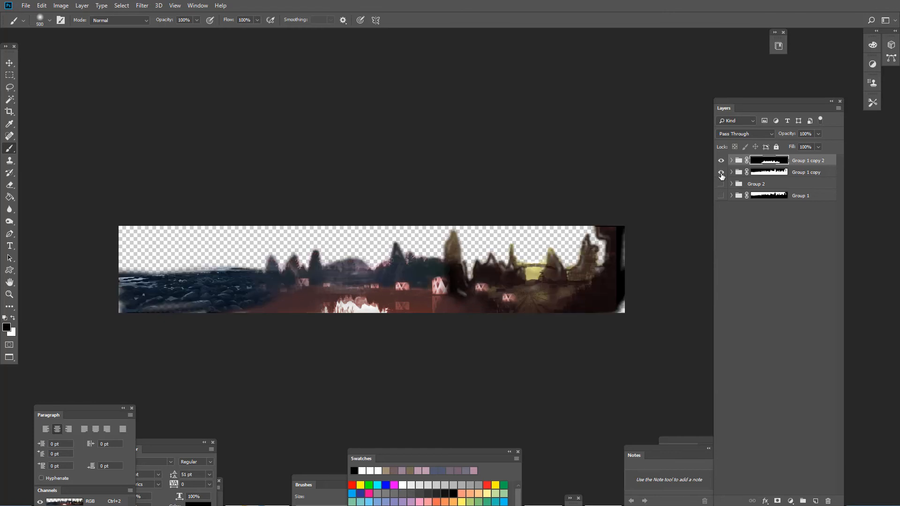
left_click(721, 196)
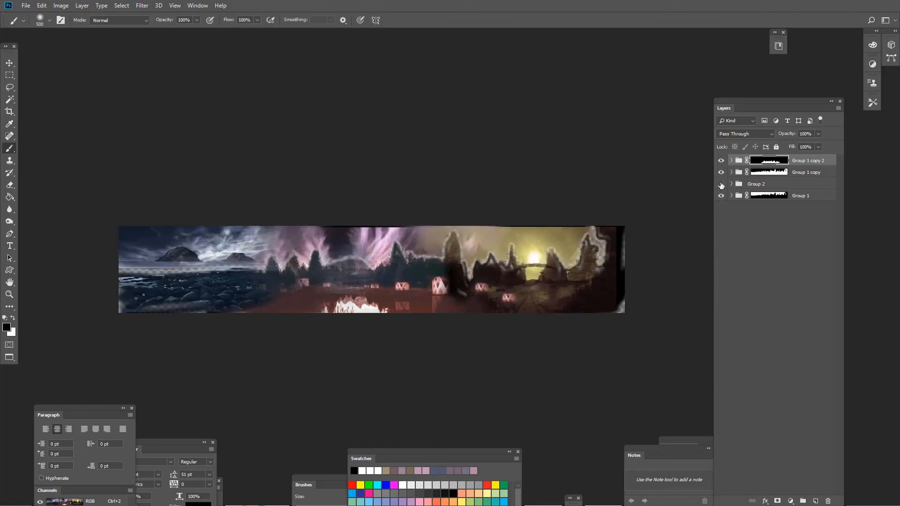
left_click(720, 184)
Step: Combine Group 2 and Group 1 into one background group
left_click(778, 188)
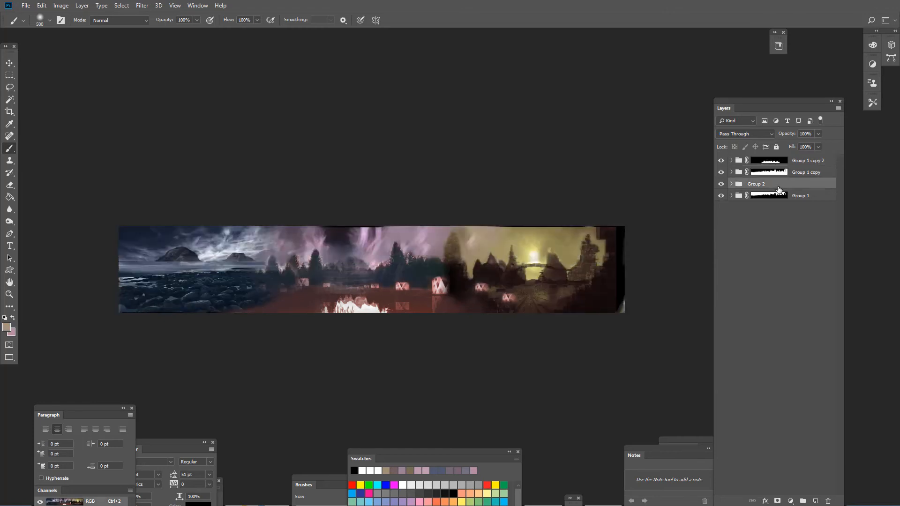
left_click(769, 196, "shift")
left_click(771, 199, "shift")
left_click(823, 201, "ctrl")
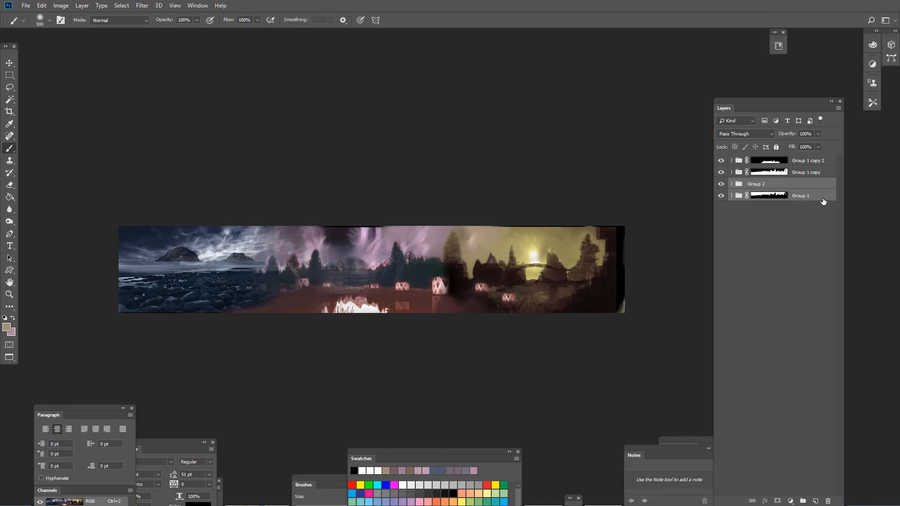
key("ctrl+g")
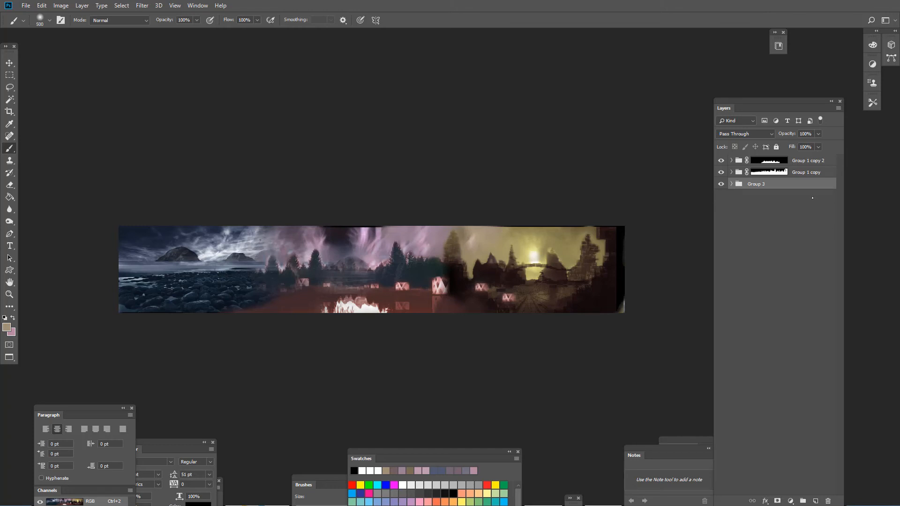
Step: Shift the Group 1 copy 2 foreground slightly sideways and hide the group
key("v")
left_click(782, 160)
left_click_drag(441, 305, 420, 305)
left_click(721, 161)
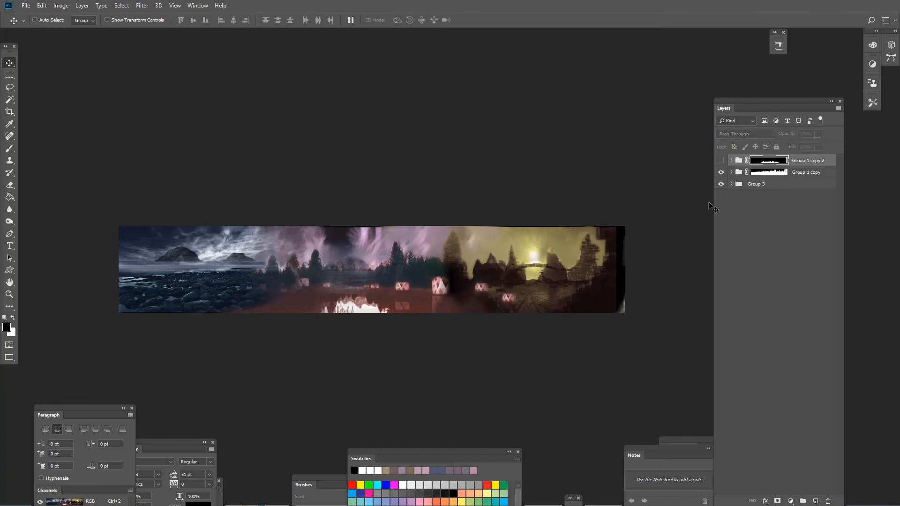
Step: Create a new layer above the Group 1 copy and paint over the tents and red ground with a dark colour sampled from the trees
left_click(802, 177)
left_click(815, 501)
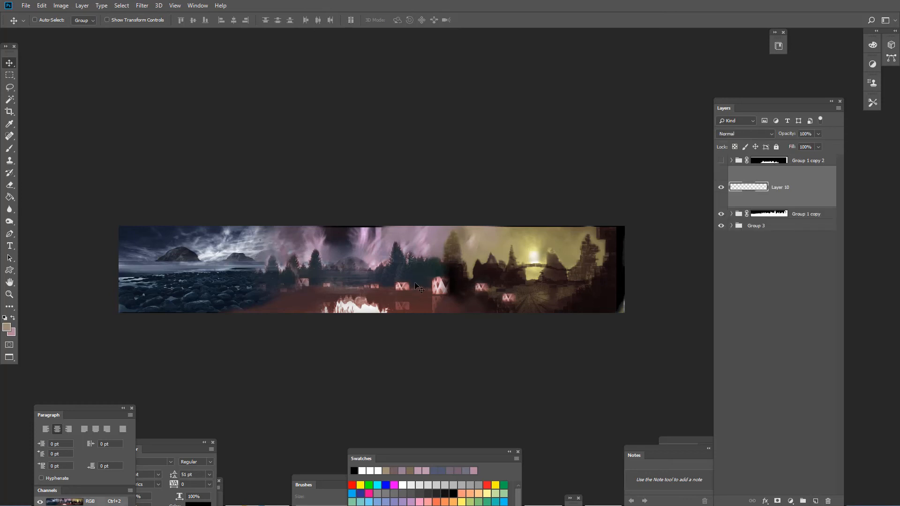
key("b")
key("alt")
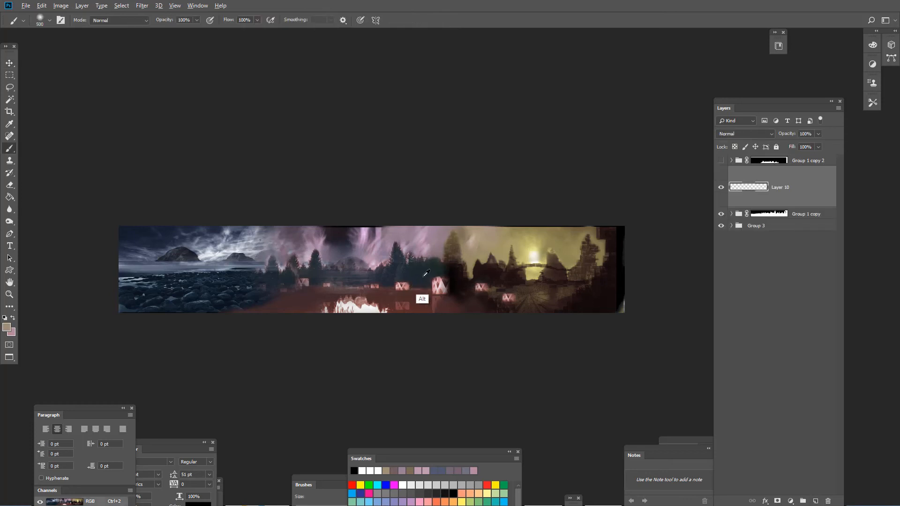
left_click(424, 276)
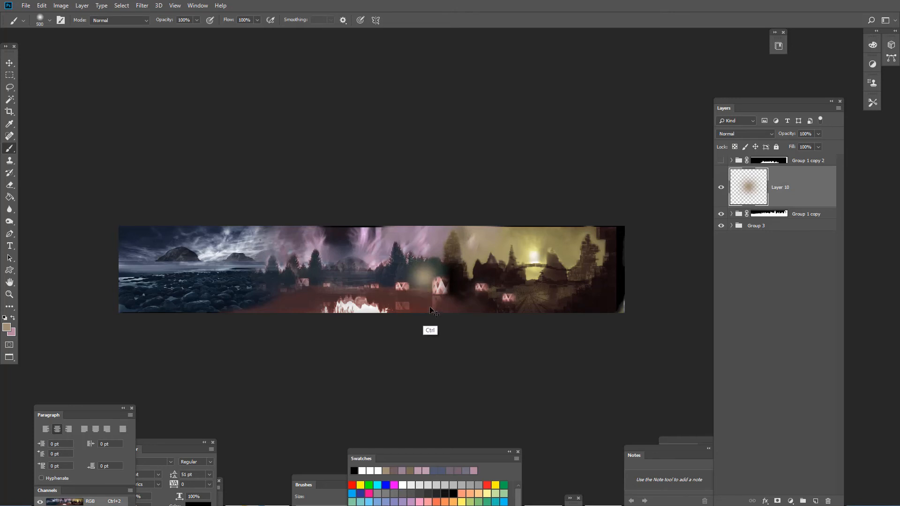
key("ctrl+z")
key("alt")
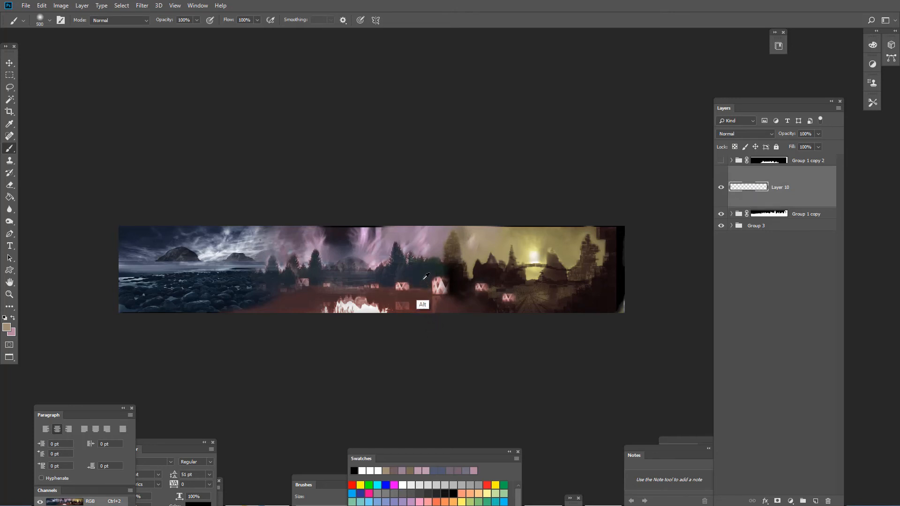
left_click(424, 278, "alt")
mouse_move(424, 297)
left_mouse_down()
mouse_move(305, 286)
mouse_move(263, 319)
mouse_move(274, 322)
mouse_move(238, 332)
mouse_move(452, 315)
mouse_move(434, 302)
mouse_move(437, 287)
mouse_move(443, 311)
mouse_move(547, 314)
mouse_move(484, 299)
mouse_move(430, 325)
mouse_move(448, 310)
mouse_move(273, 325)
left_mouse_up()
Step: Blend the covered ground on Layer 10 with dark brown sampled from the lower scene, using an 800 px brush at 55% opacity
left_click(519, 303, "alt")
key("5")
key("5")
key("bracketright")
key("bracketright")
key("bracketright")
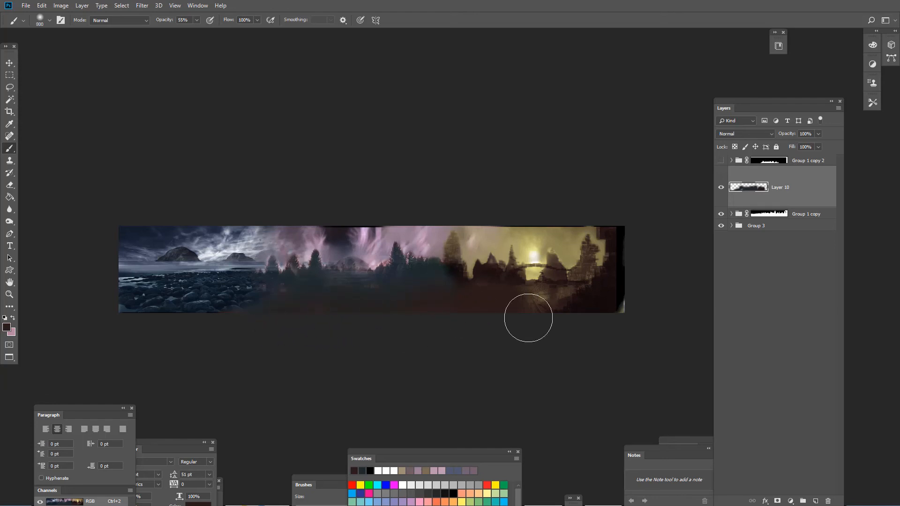
Step: Show the Group 1 copy 2 foreground and group Layer 10 together with Group 1 copy
left_click(721, 161)
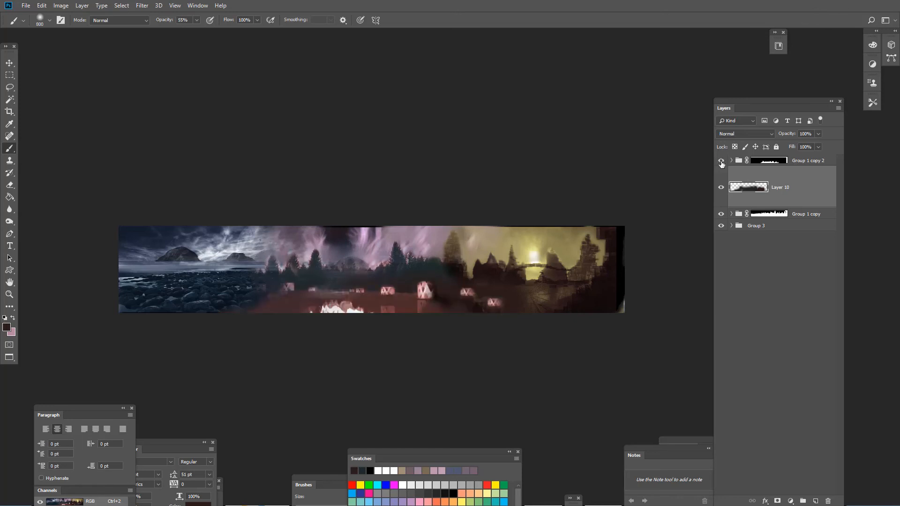
left_click(810, 217)
left_click(805, 201, "ctrl")
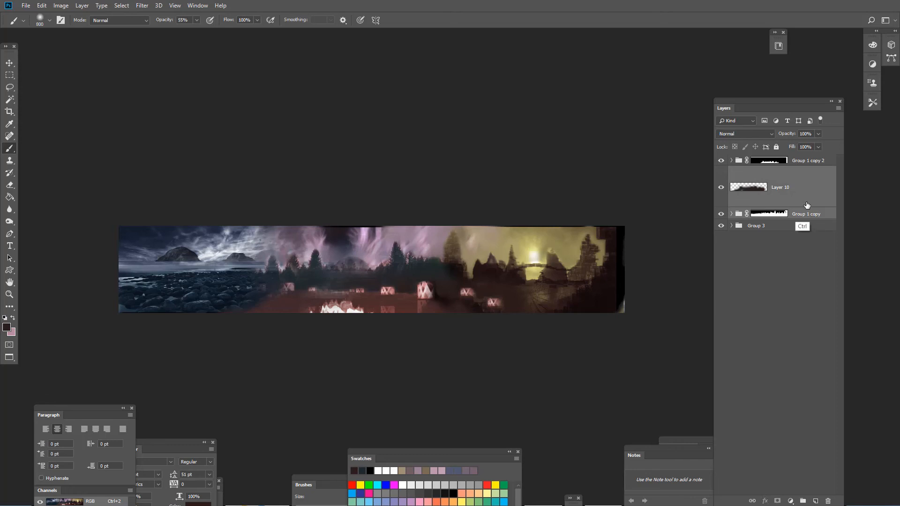
key("ctrl+g")
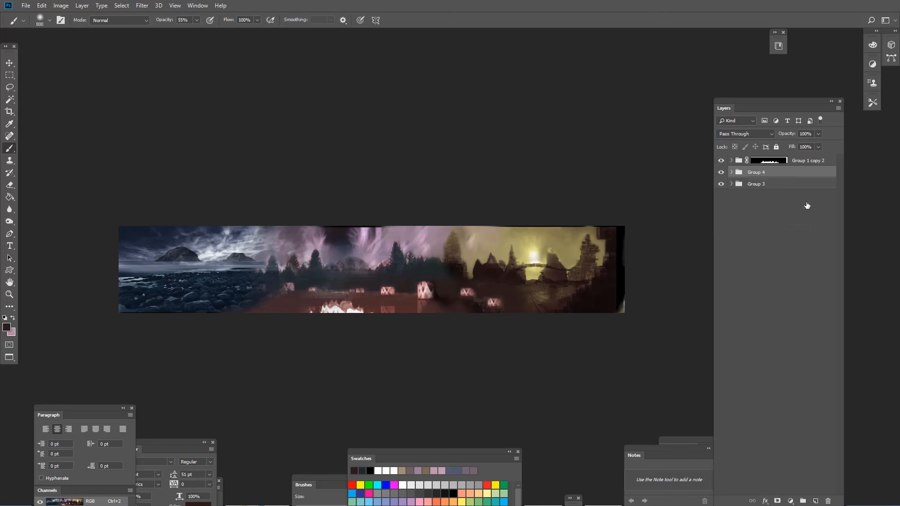
Step: Hide the two upper groups, then rename Group 3 as background and Group 4 as midground
scroll(818, 156, "up", 1)
left_click_drag(720, 160, 721, 172)
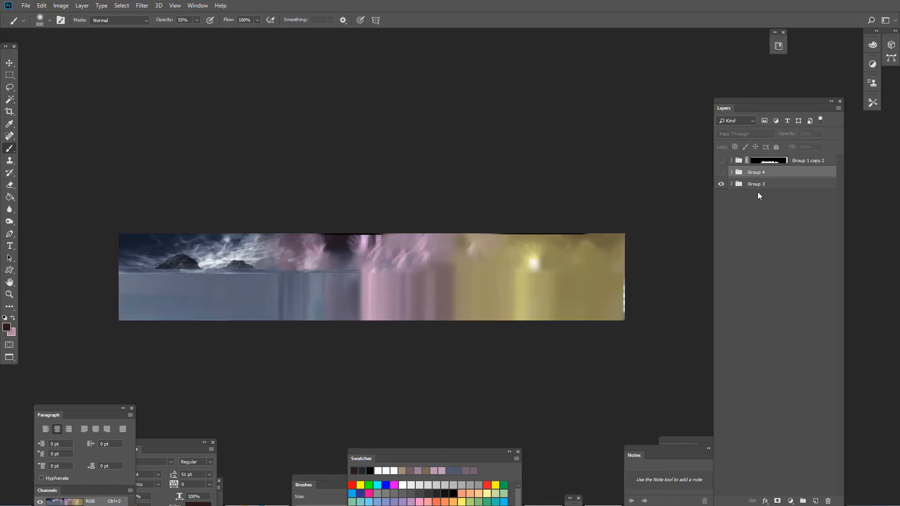
left_click(752, 185)
double_click(760, 185)
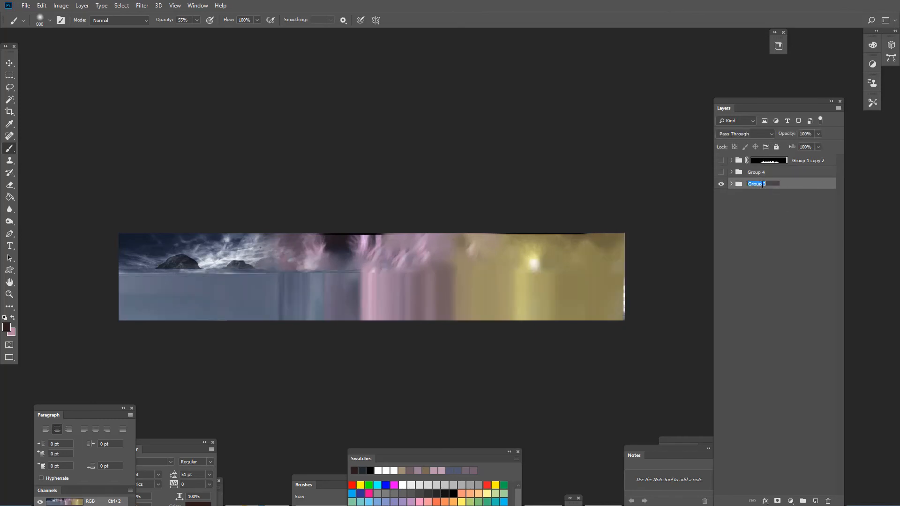
type("background")
double_click(757, 173)
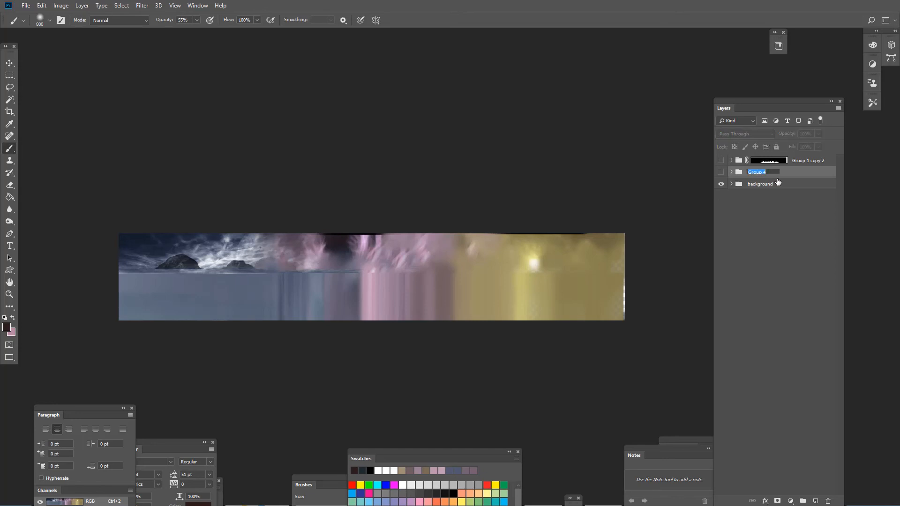
type("midground")
Step: Rename Group 1 copy 2 as foregrounf and turn the midground and foreground groups back on
double_click(765, 162)
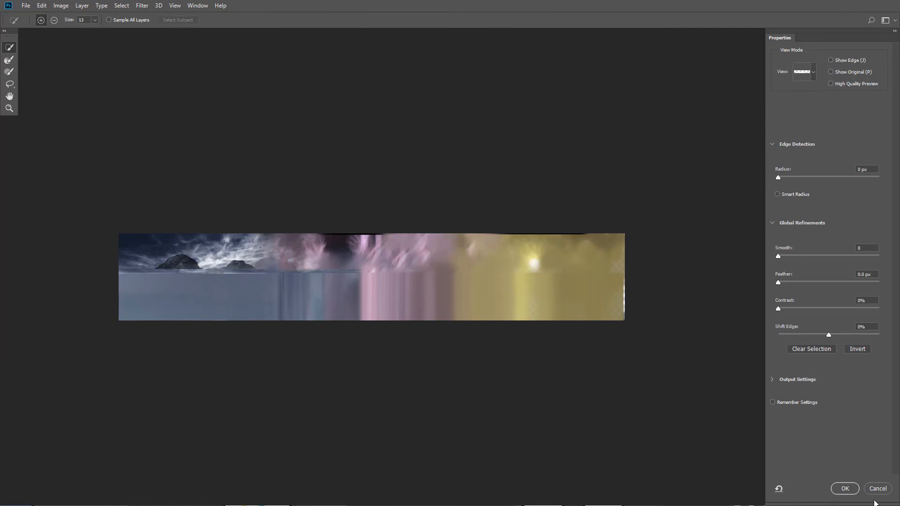
left_click(876, 489)
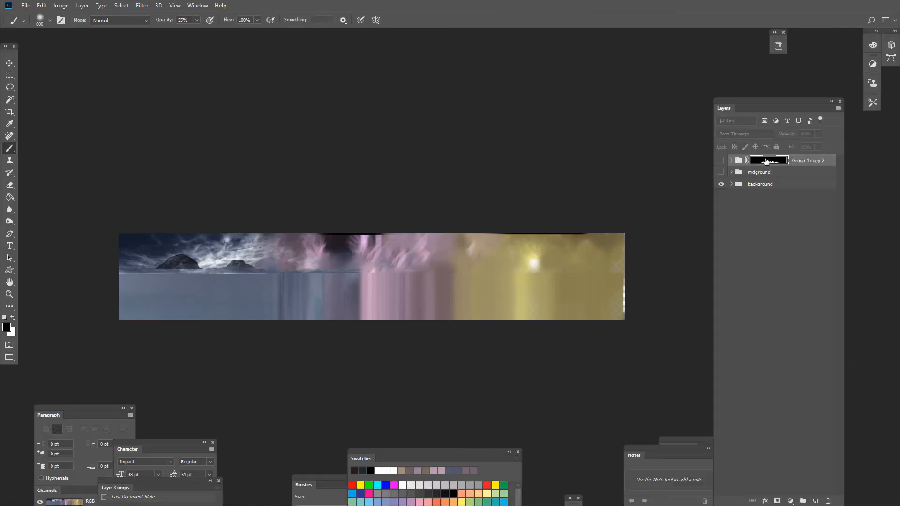
double_click(812, 160)
type("forgrounf")
left_click(720, 172)
left_click(720, 161)
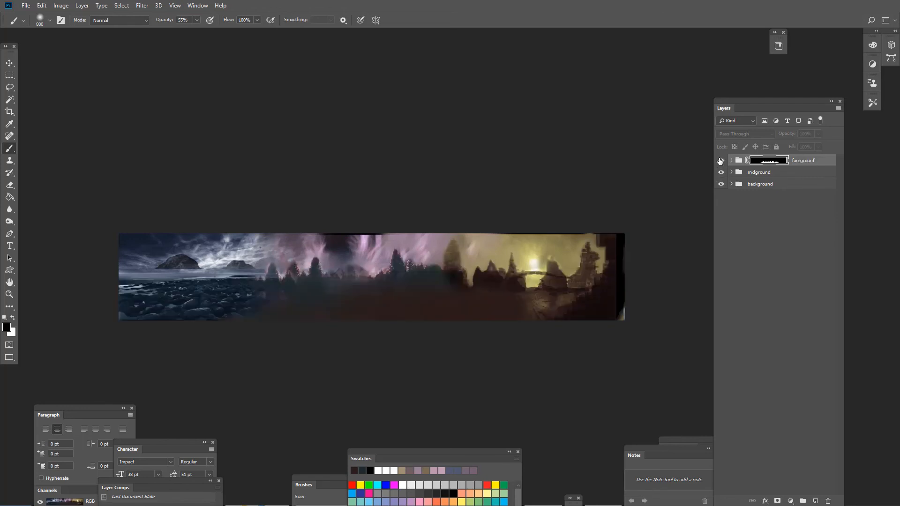
left_click(721, 160)
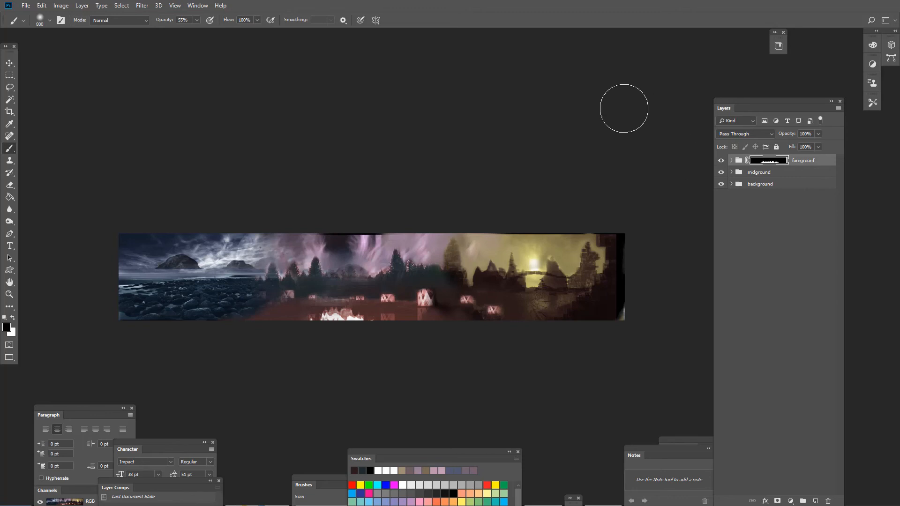
Step: Slide the foreground group back and forth over the scene, leaving it slightly further right
key("v")
left_click_drag(385, 309, 343, 317)
left_click_drag(331, 310, 400, 309)
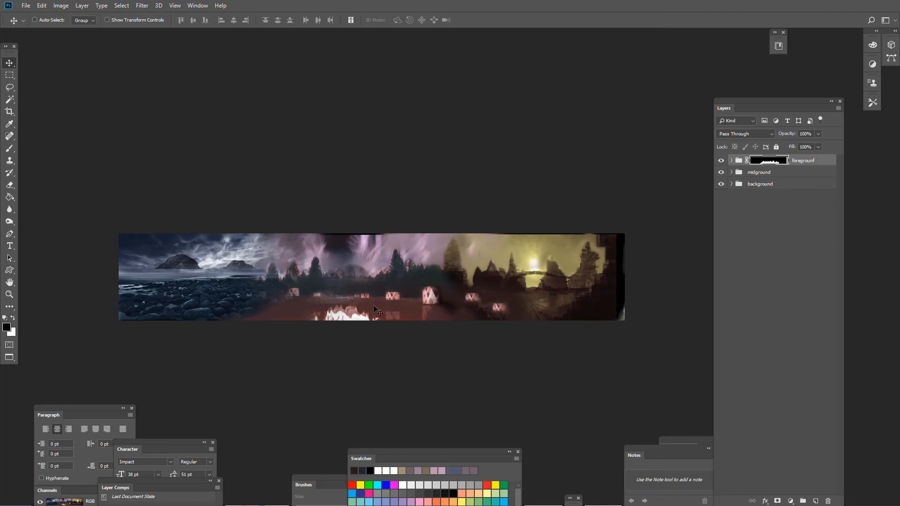
Step: Shift the midground group slightly left and down, independently of the foreground
left_click(800, 176)
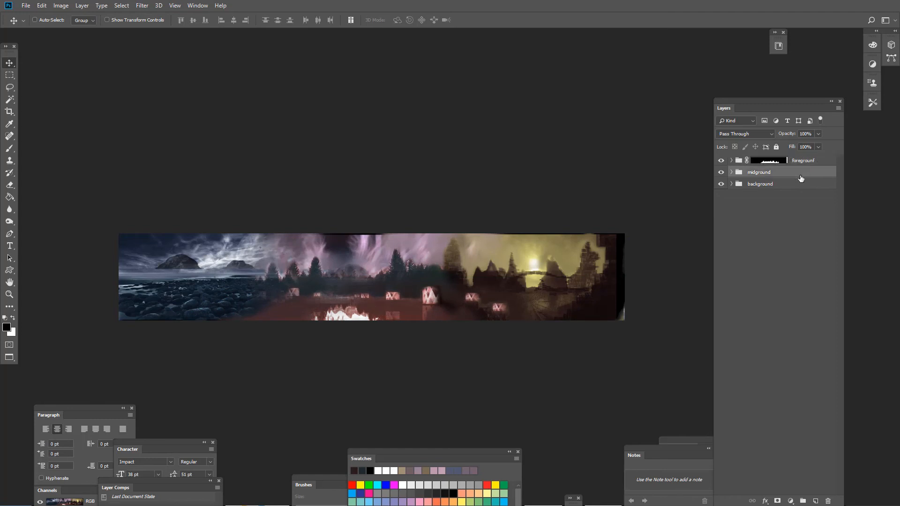
left_click_drag(531, 295, 521, 294)
left_click_drag(480, 317, 484, 321)
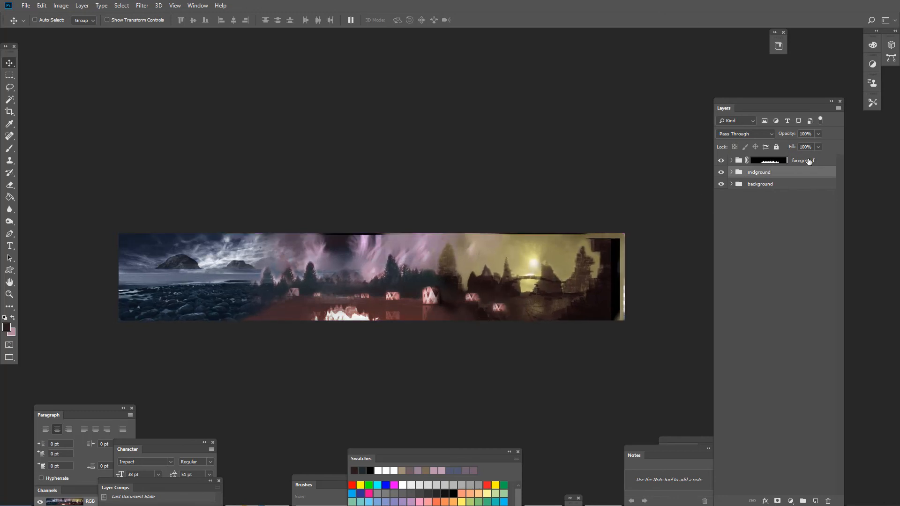
Step: Try shifting the background group behind the midground and foreground groups
left_click(808, 161)
left_click(798, 195)
left_click(785, 186)
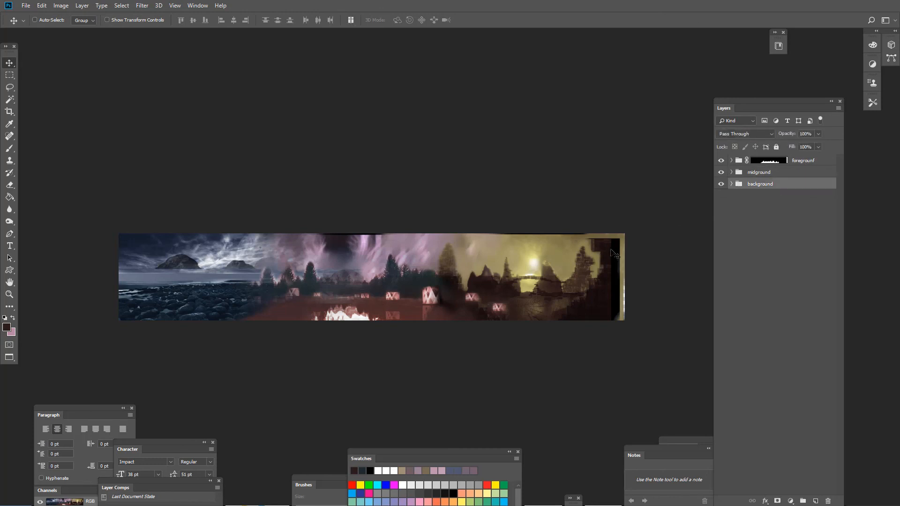
left_click_drag(613, 254, 573, 271)
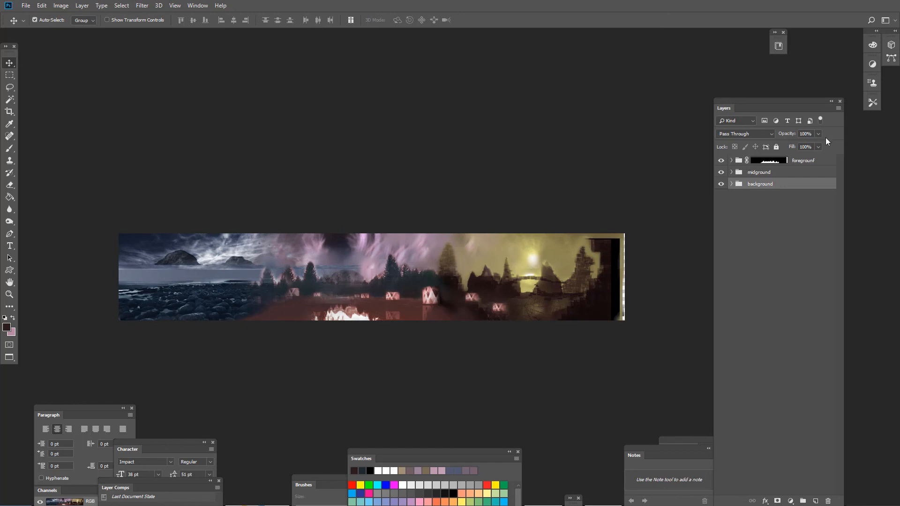
Step: Undo the background group's move
key("ctrl+z")
key("ctrl+z")
key("ctrl+z")
key("ctrl+z")
key("ctrl+z")
key("ctrl+z")
key("ctrl+z")
key("ctrl+z")
key("ctrl")
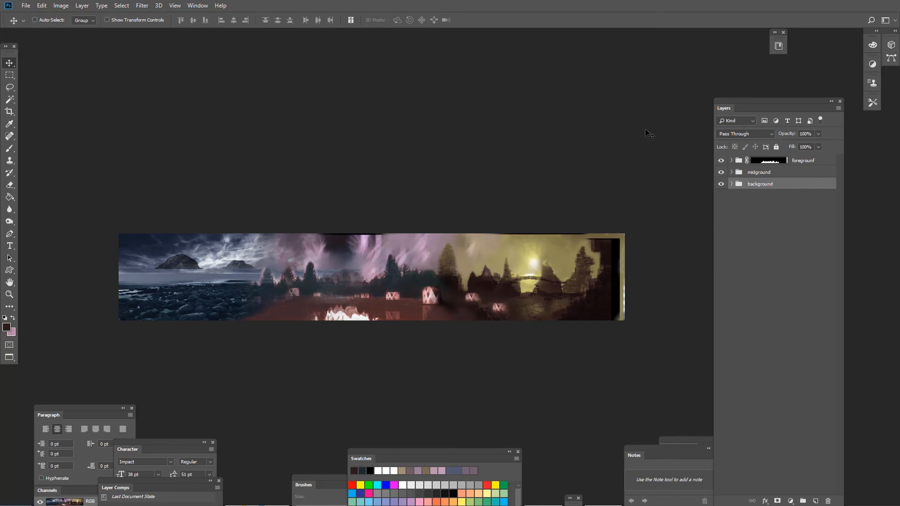
key("ctrl")
key("ctrl")
key("ctrl")
left_click_drag(578, 143, 535, 192)
key("ctrl+z")
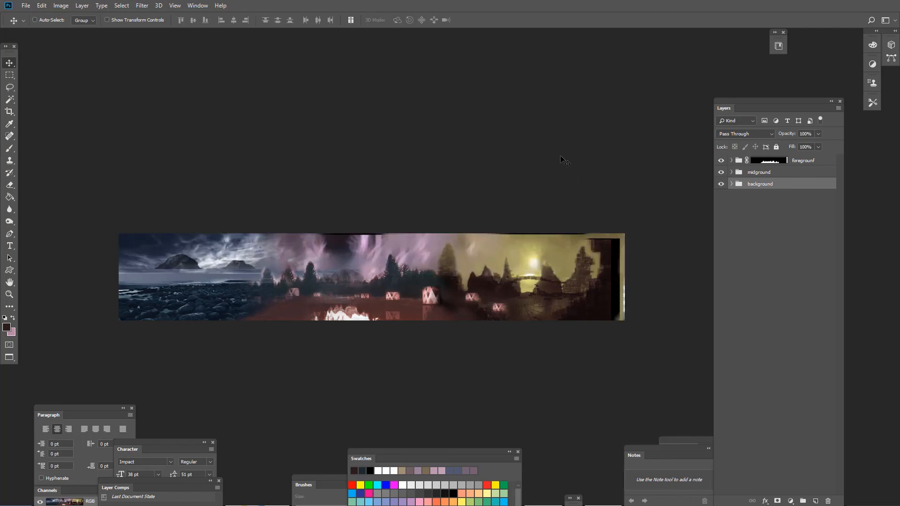